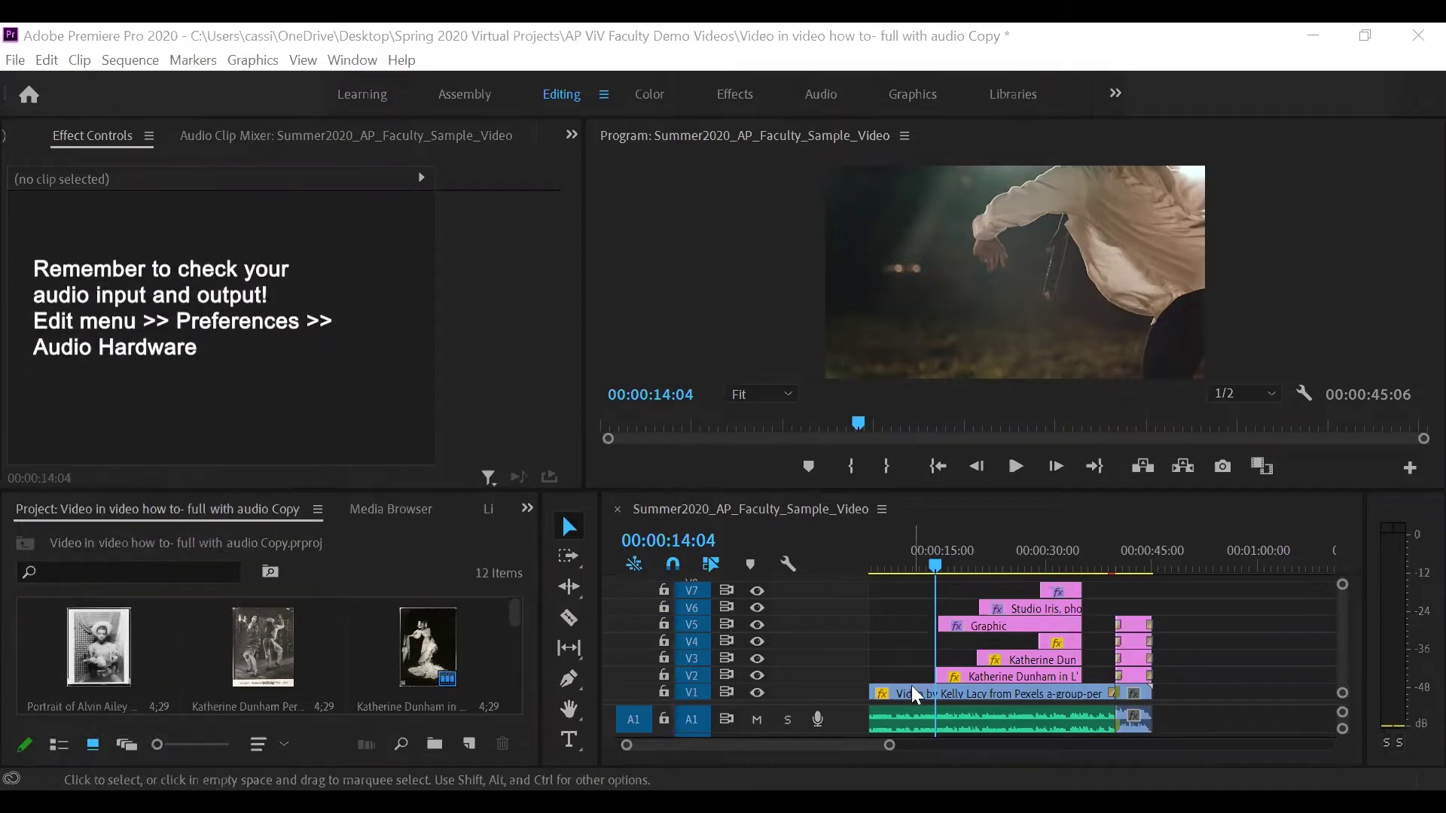
Mute the A1 audio track and drag the panel dividers so the Program monitor is wider and taller
{"action": "left_click", "coordinate": [807, 745]}
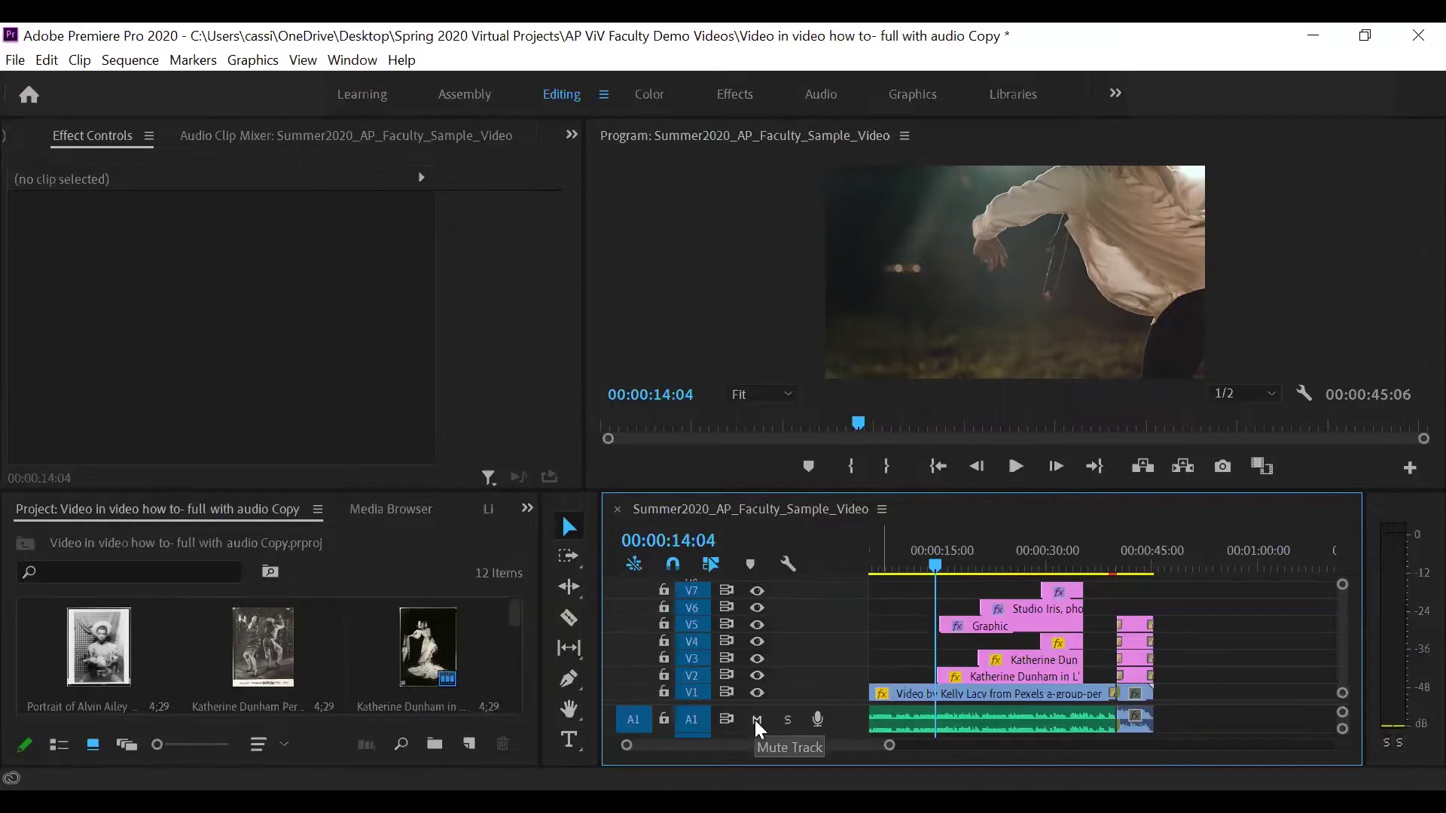
{"action": "left_click", "coordinate": [756, 719]}
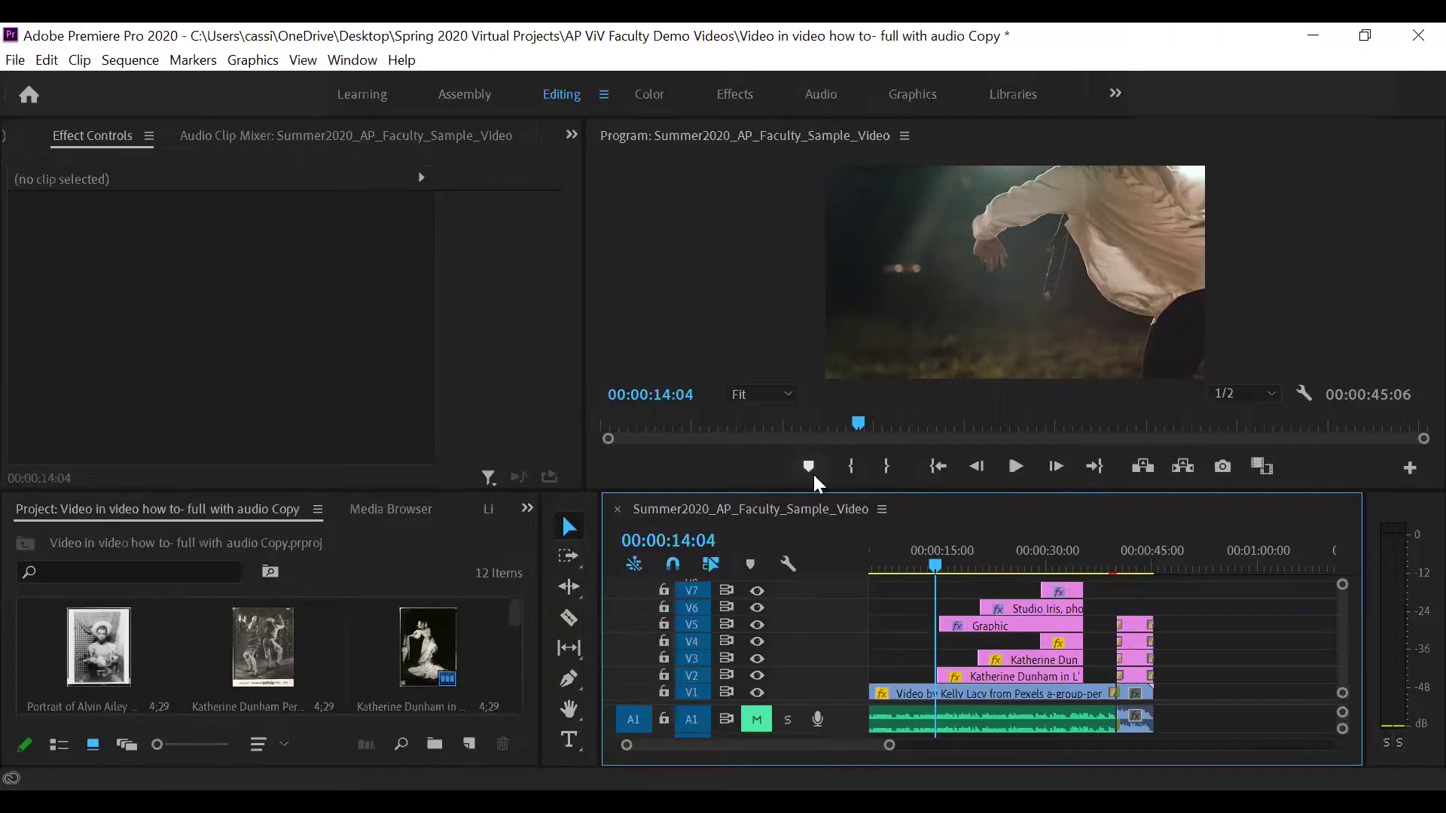
{"action": "left_click_drag", "start_coordinate": [823, 494], "coordinate": [825, 625]}
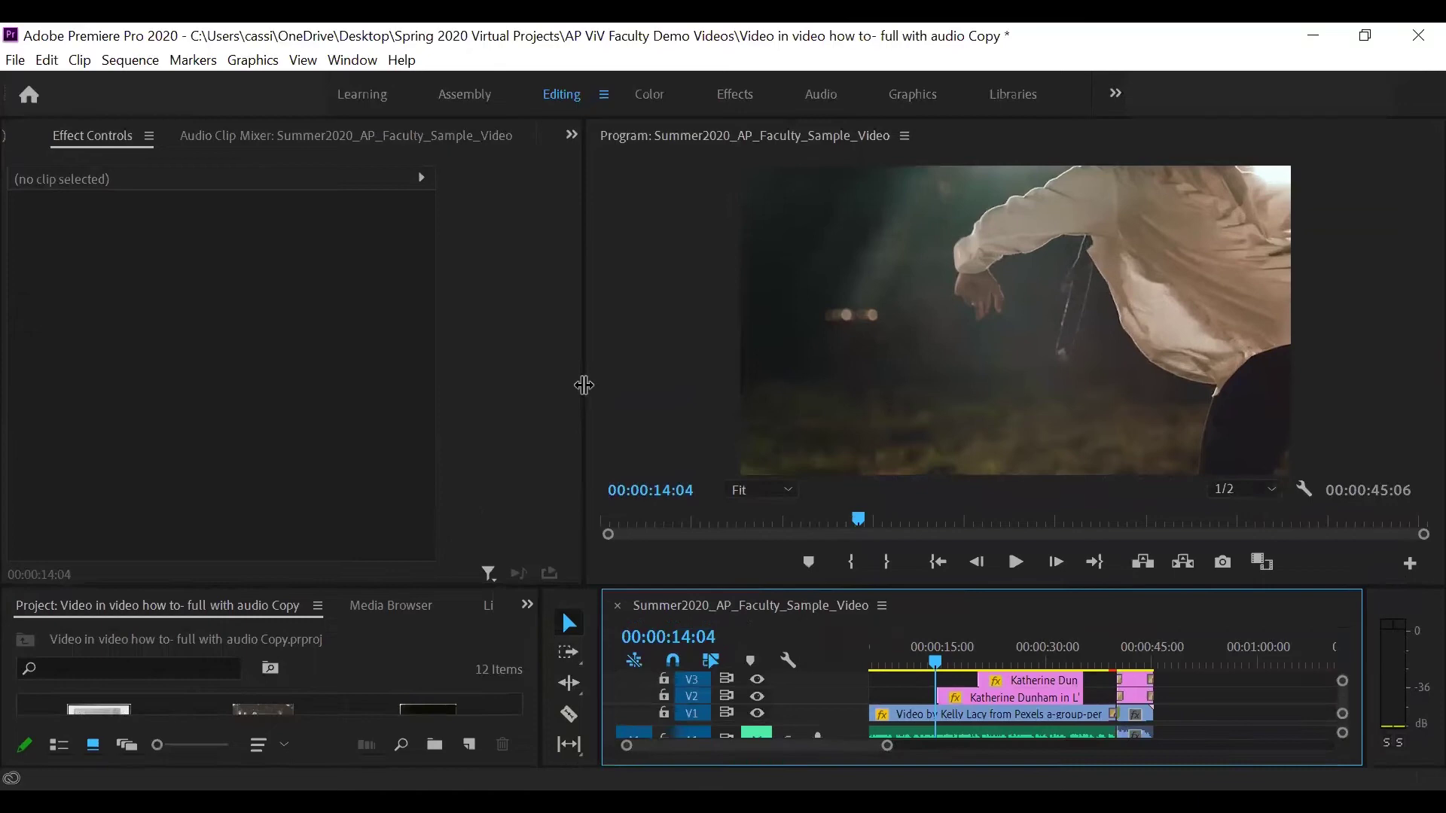
{"action": "left_click_drag", "start_coordinate": [588, 395], "coordinate": [448, 422]}
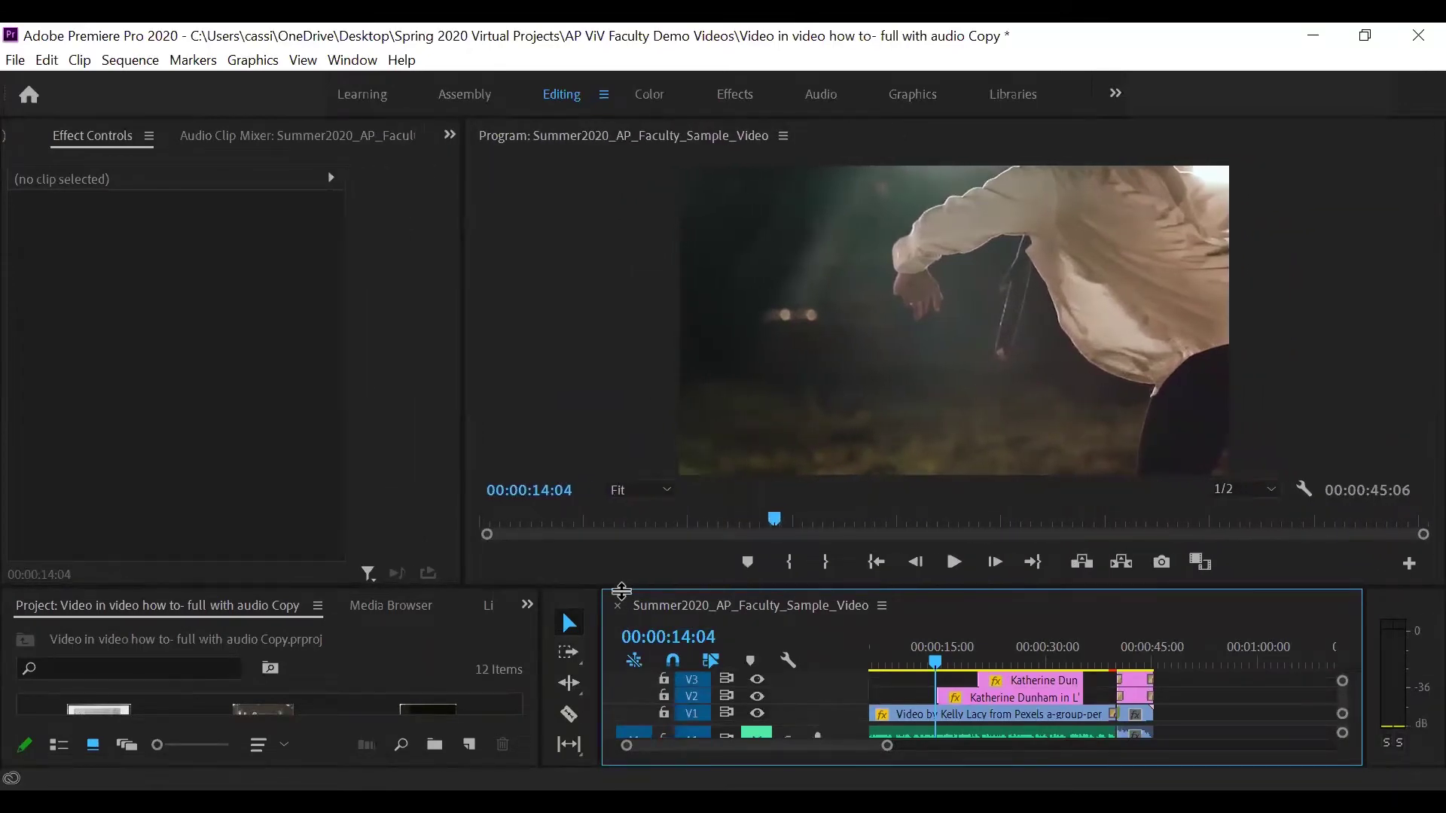
{"action": "left_click_drag", "start_coordinate": [621, 588], "coordinate": [622, 592]}
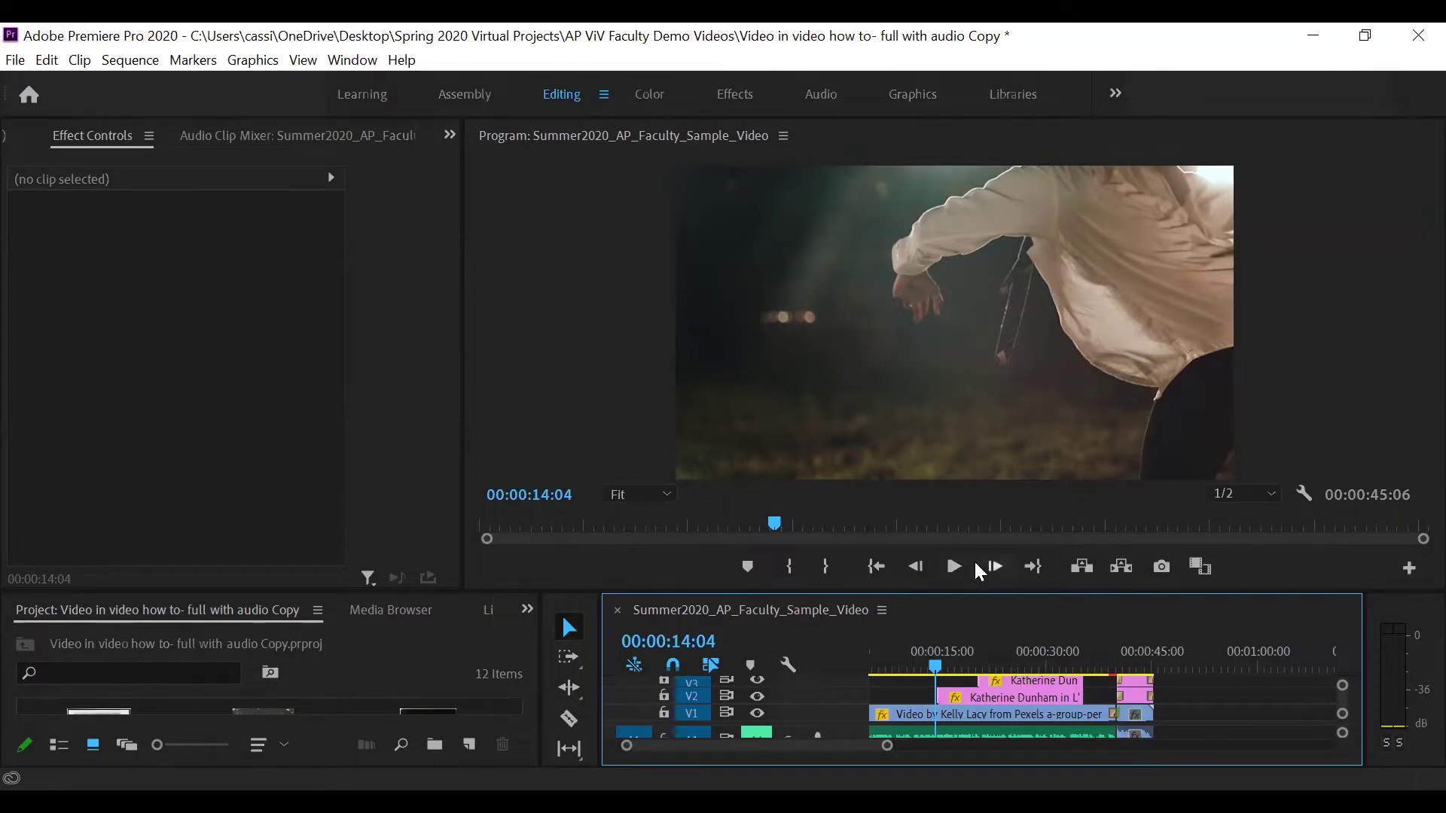
Play the sequence from 00:00:14:00 through the photo collage, stopping around 35 seconds
{"action": "left_click_drag", "start_coordinate": [936, 672], "coordinate": [934, 672]}
{"action": "left_click", "coordinate": [956, 580]}
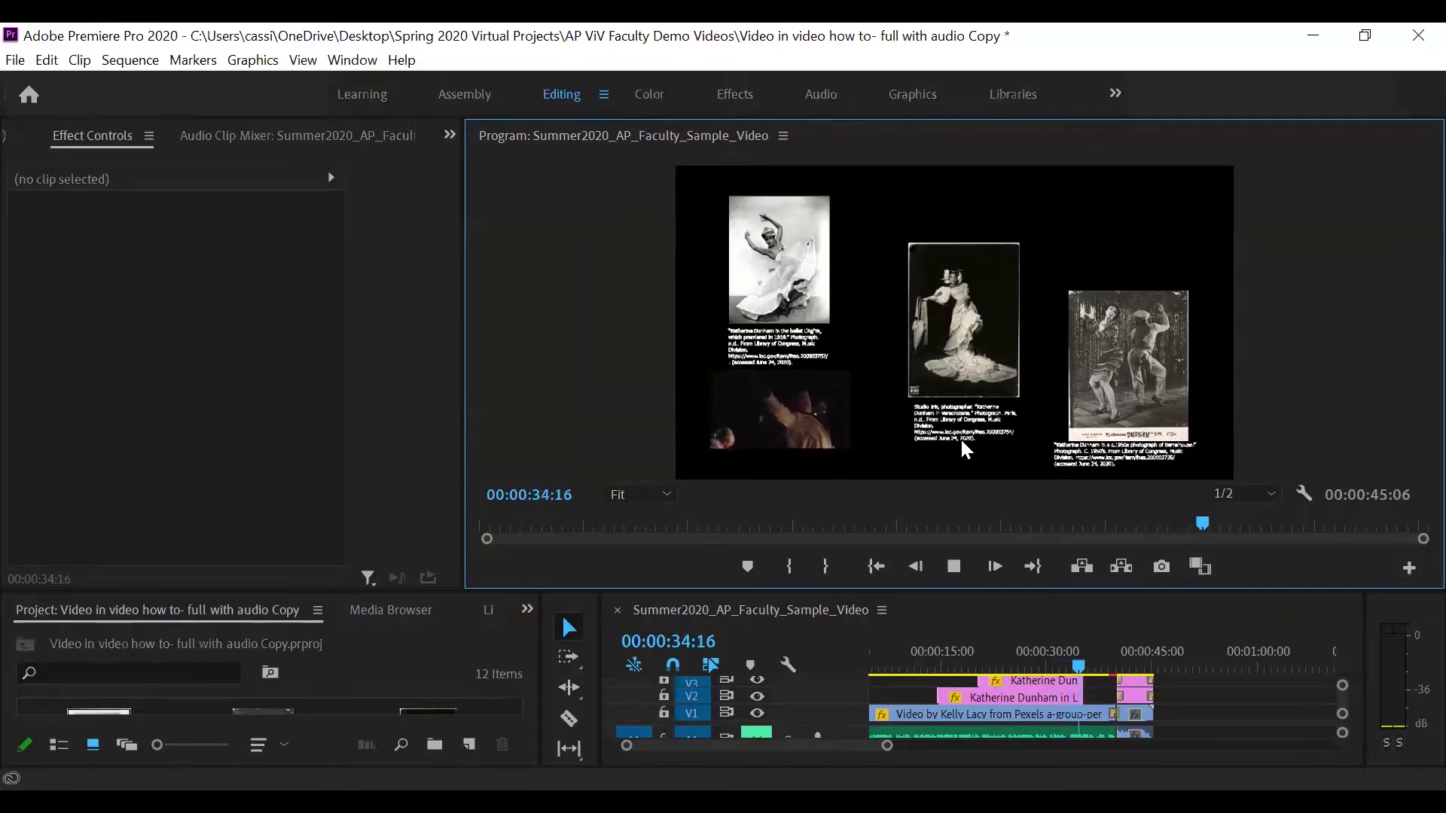
{"action": "key", "text": "space"}
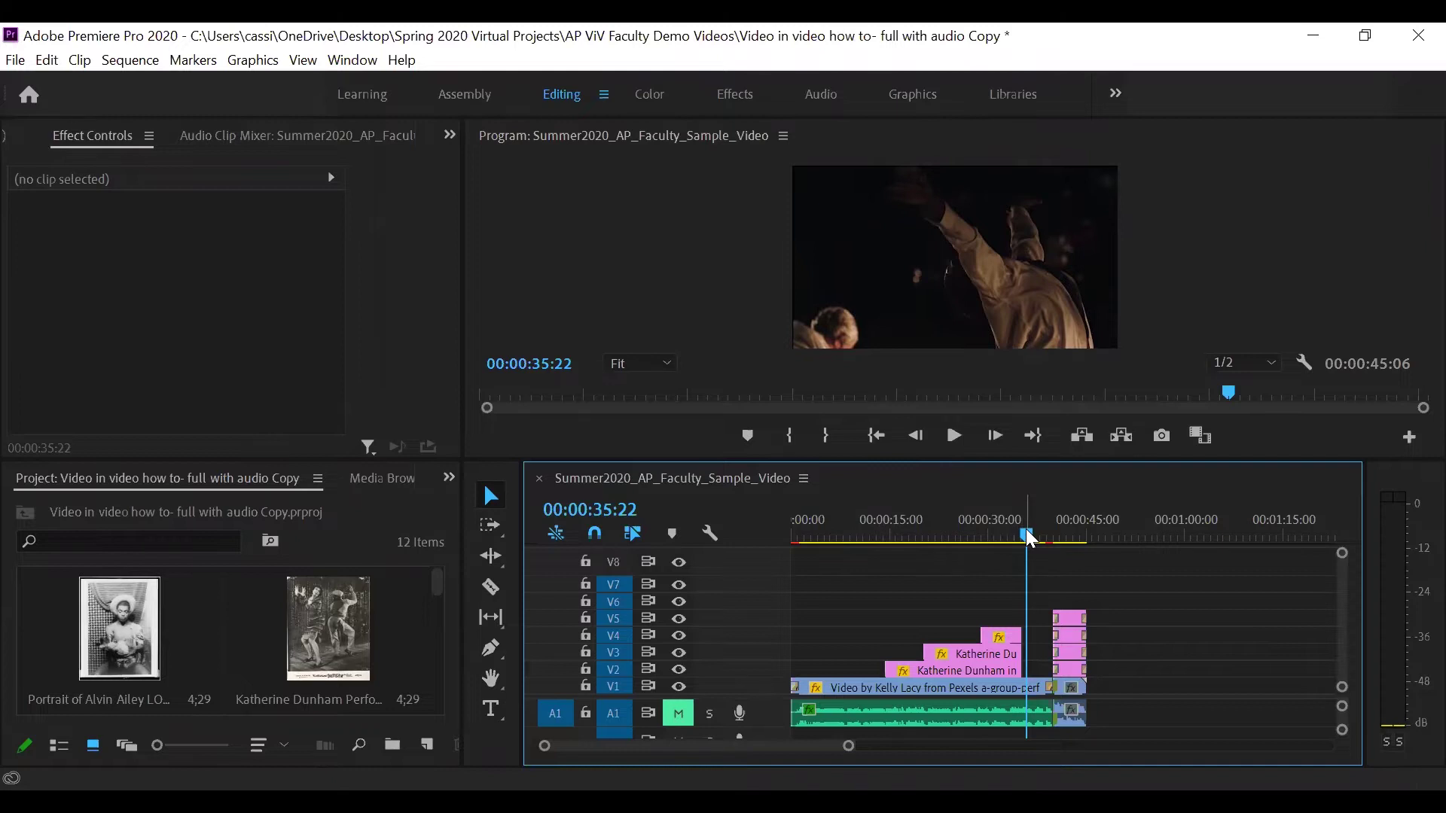
Move the playhead back to 00:00:14:15 and enlarge the Program monitor preview
{"action": "left_click_drag", "start_coordinate": [1031, 538], "coordinate": [886, 608]}
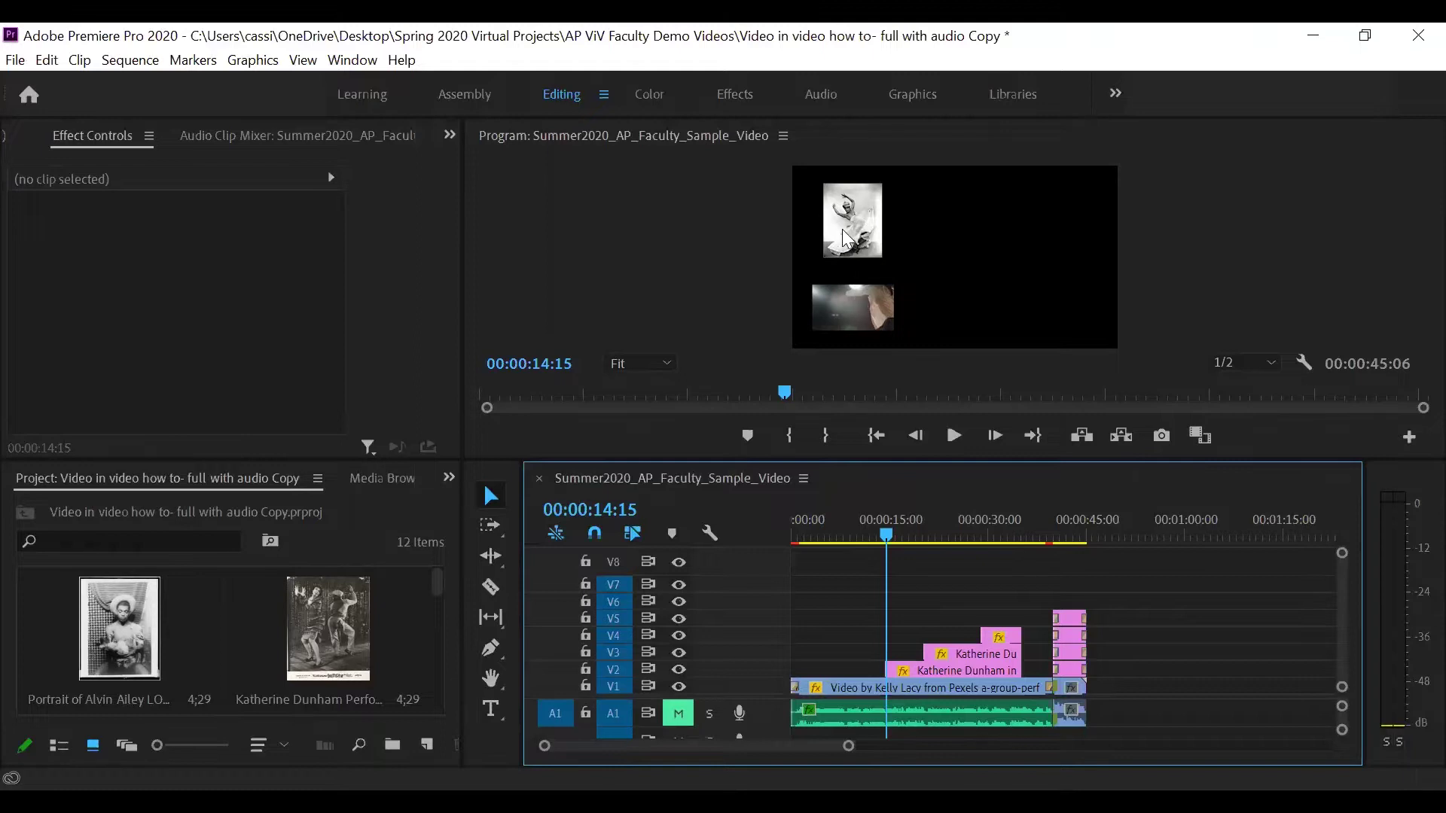
{"action": "left_click_drag", "start_coordinate": [915, 468], "coordinate": [921, 497]}
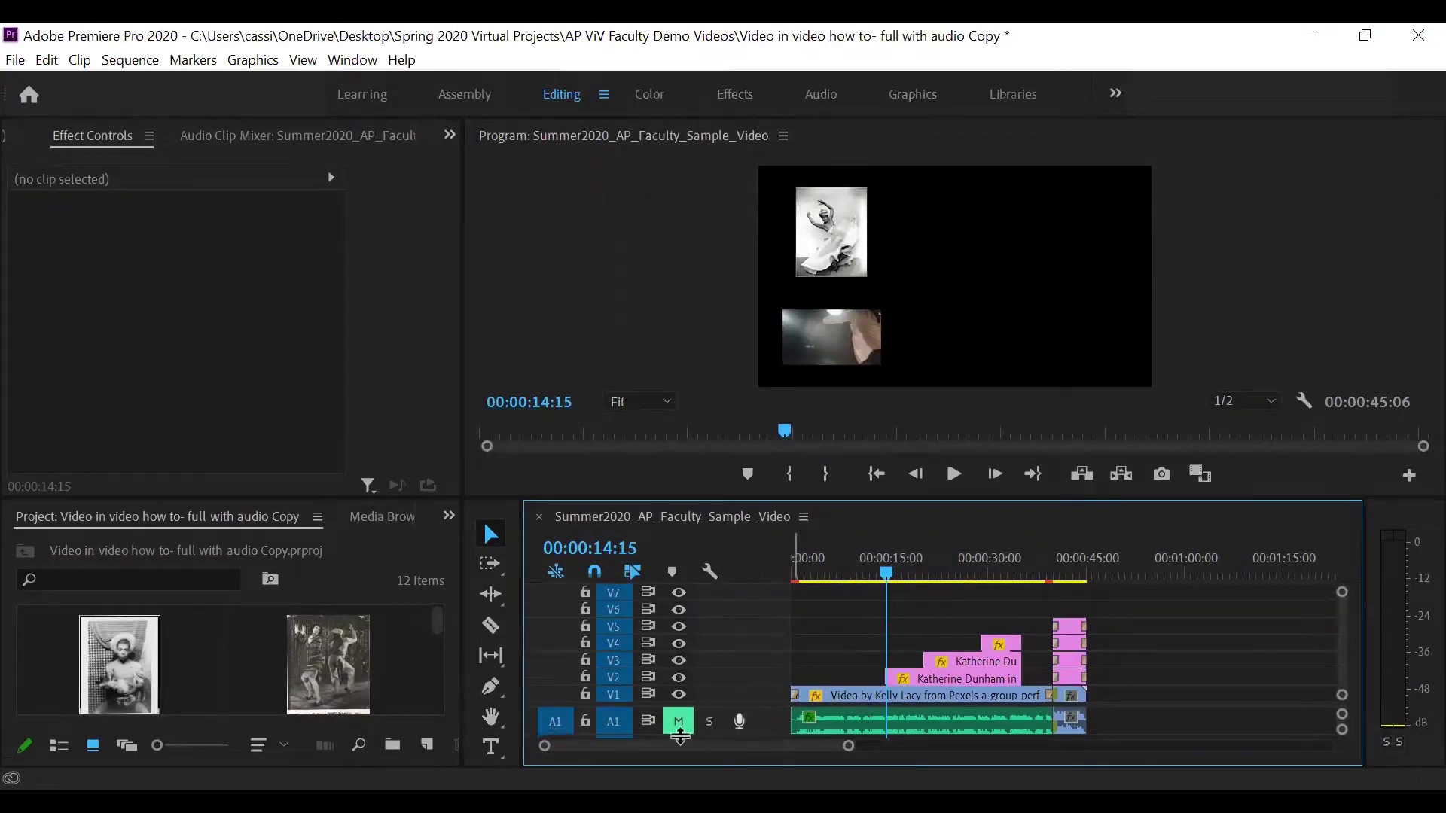
Switch to the Type Tool, bringing up the Graphics workspace with Essential Graphics templates
{"action": "left_click", "coordinate": [494, 747]}
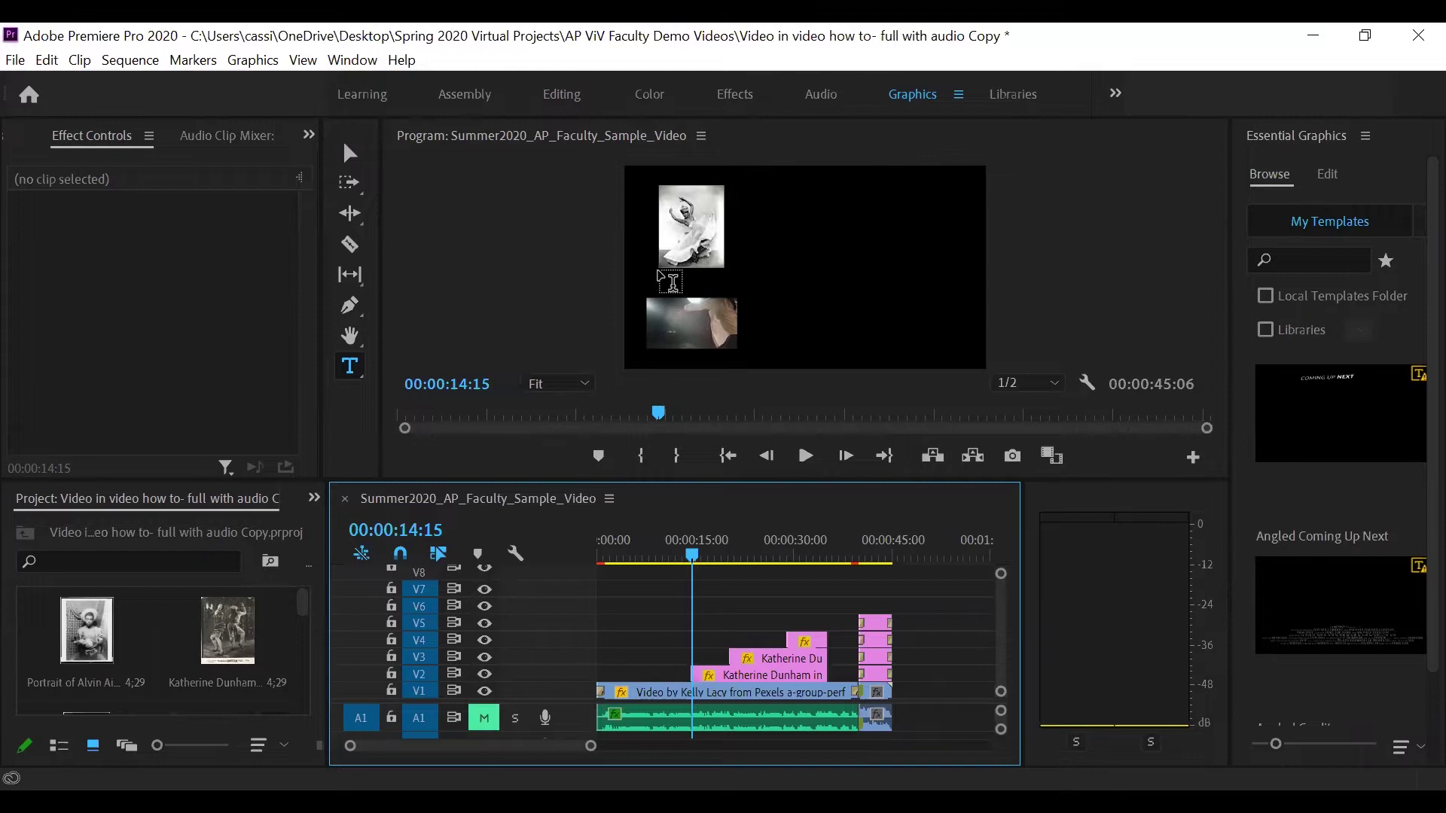
Draw a text box under the first photo and paste the 'Katherine Dunham in' citation
{"action": "left_click", "coordinate": [661, 277]}
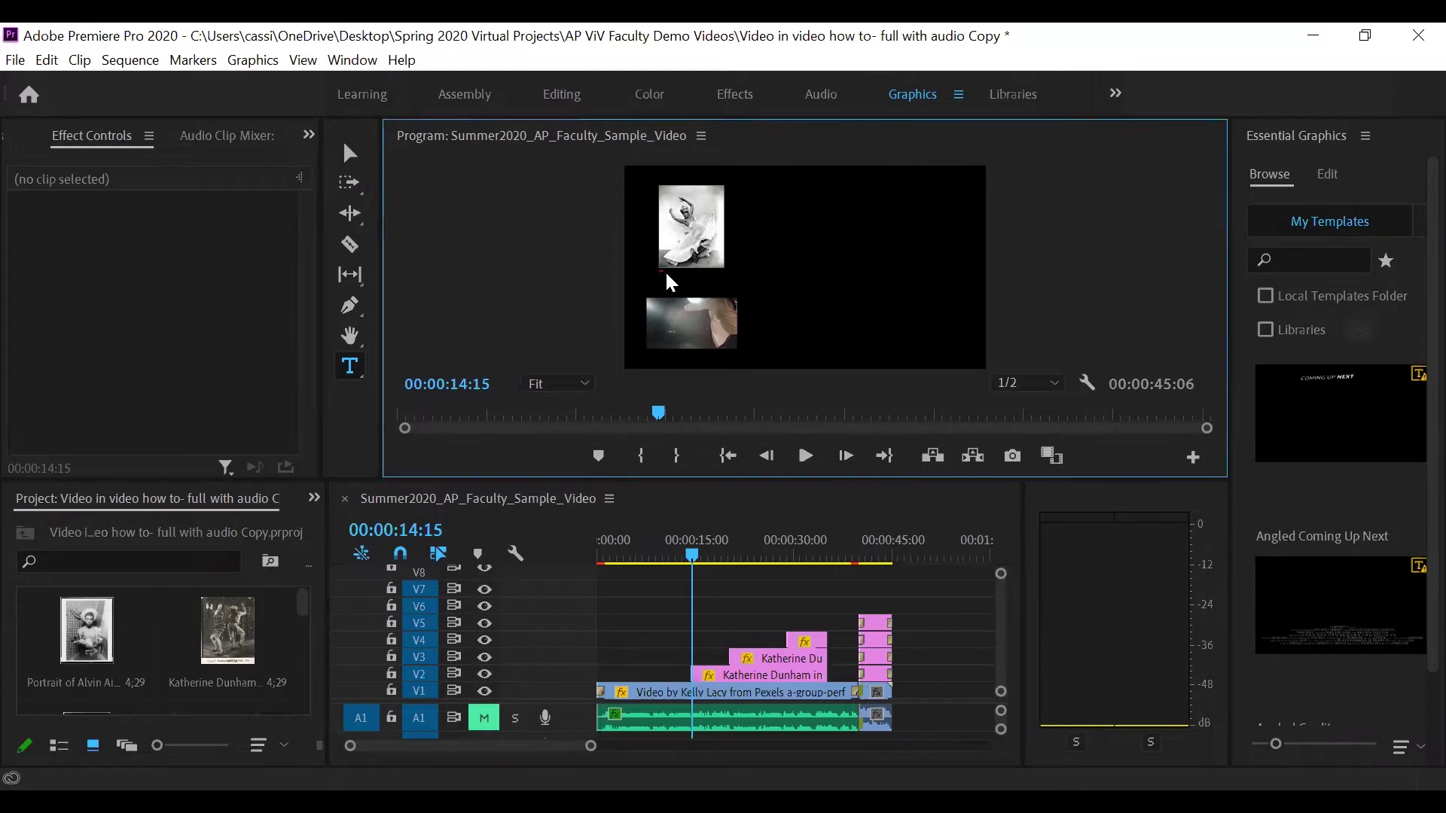
{"action": "left_click_drag", "start_coordinate": [698, 288], "coordinate": [724, 295]}
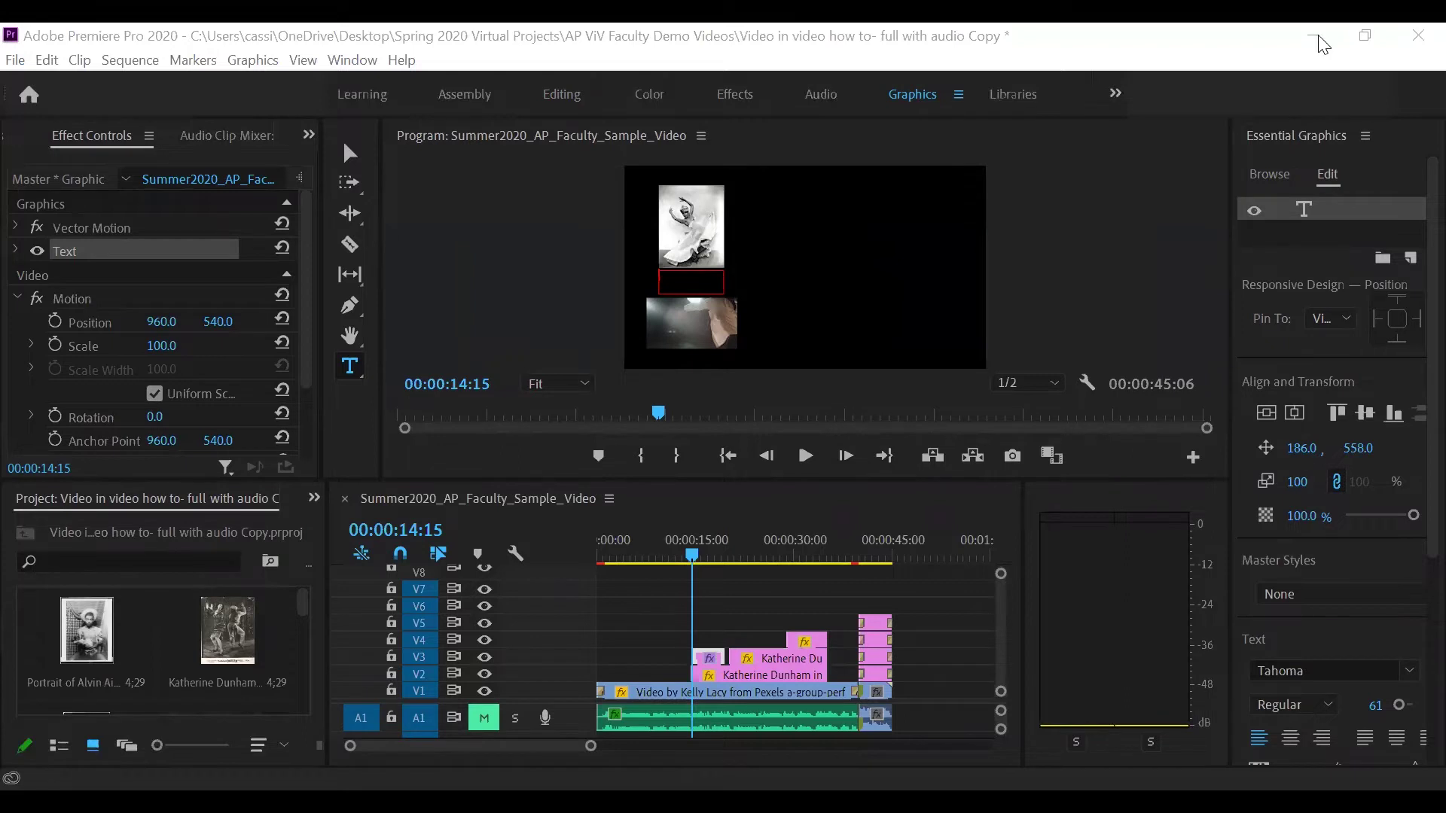
{"action": "left_click", "coordinate": [689, 279]}
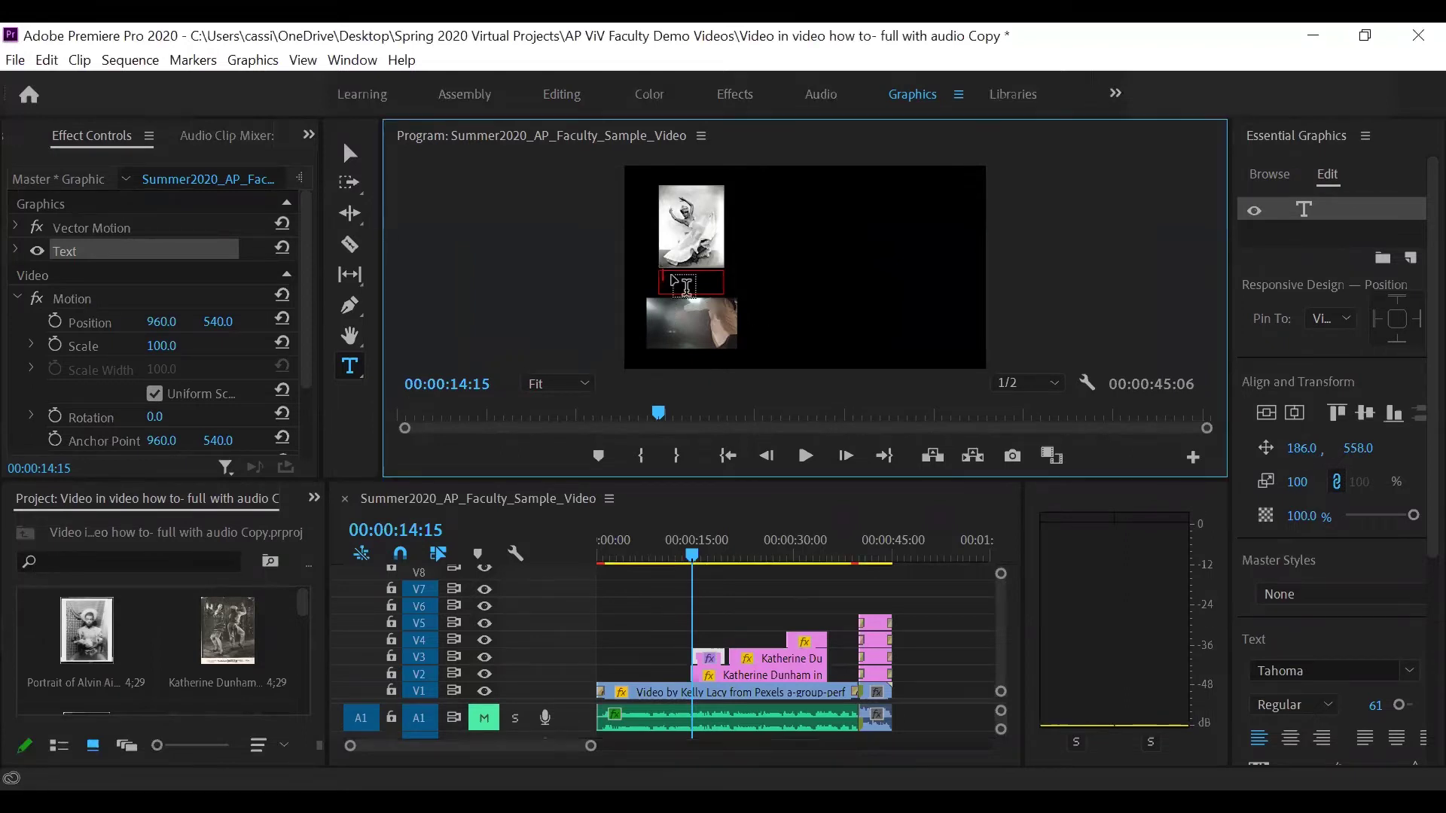
{"action": "key", "text": "ctrl+v"}
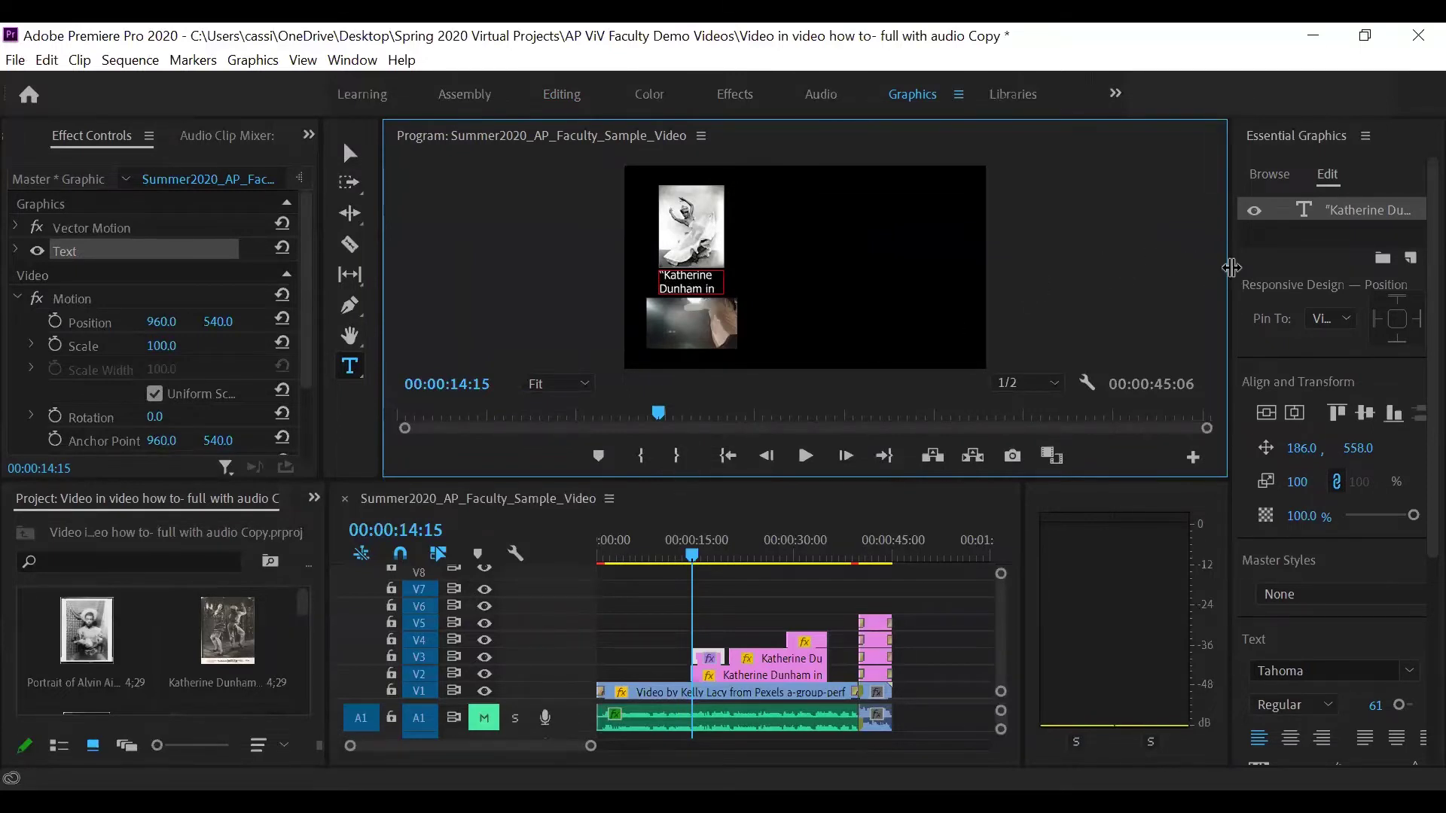
Widen the Essential Graphics panel and scroll to the text layer's Text and Appearance settings
{"action": "left_click_drag", "start_coordinate": [1217, 277], "coordinate": [1128, 288]}
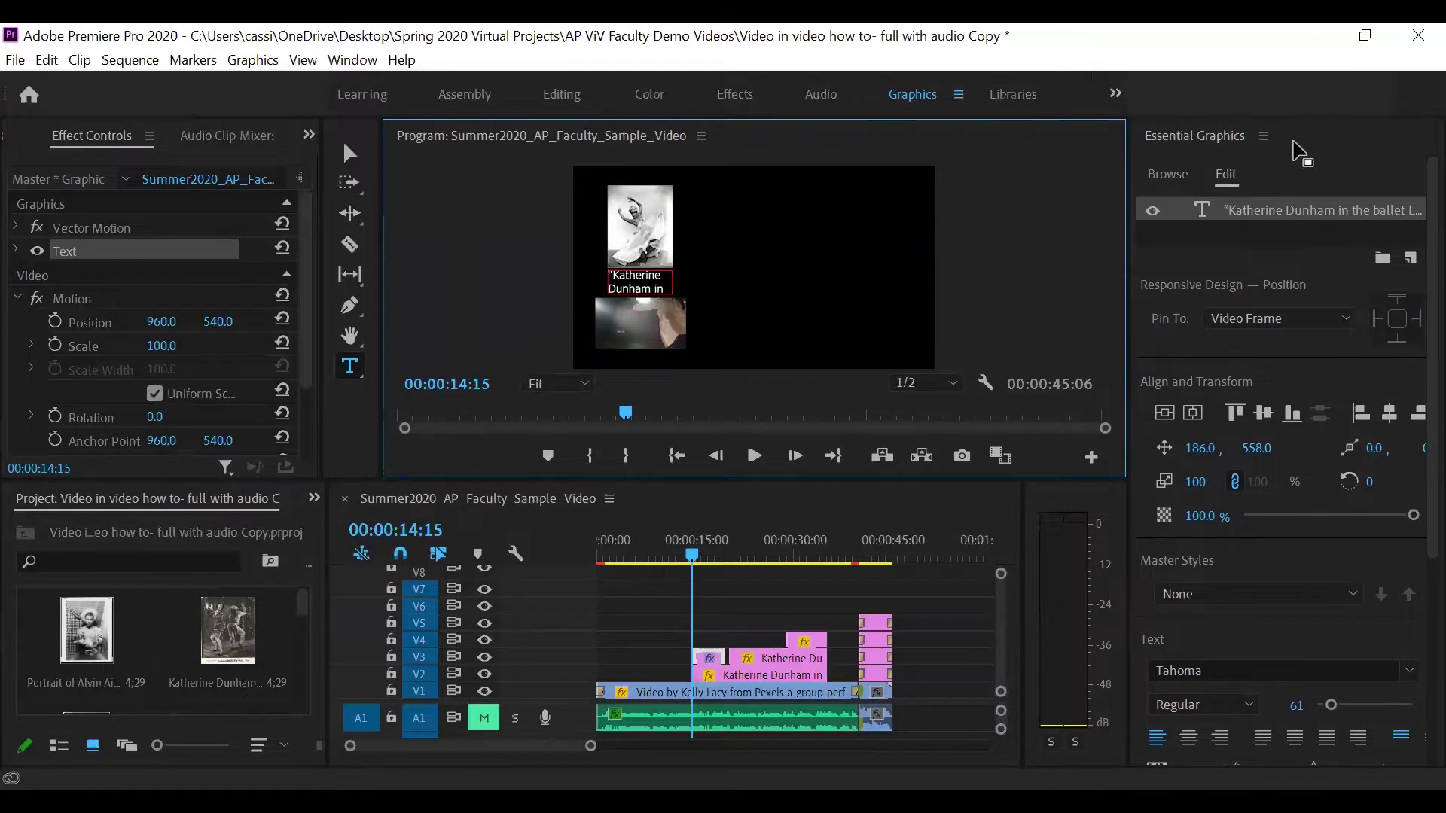
{"action": "left_click", "coordinate": [1228, 178]}
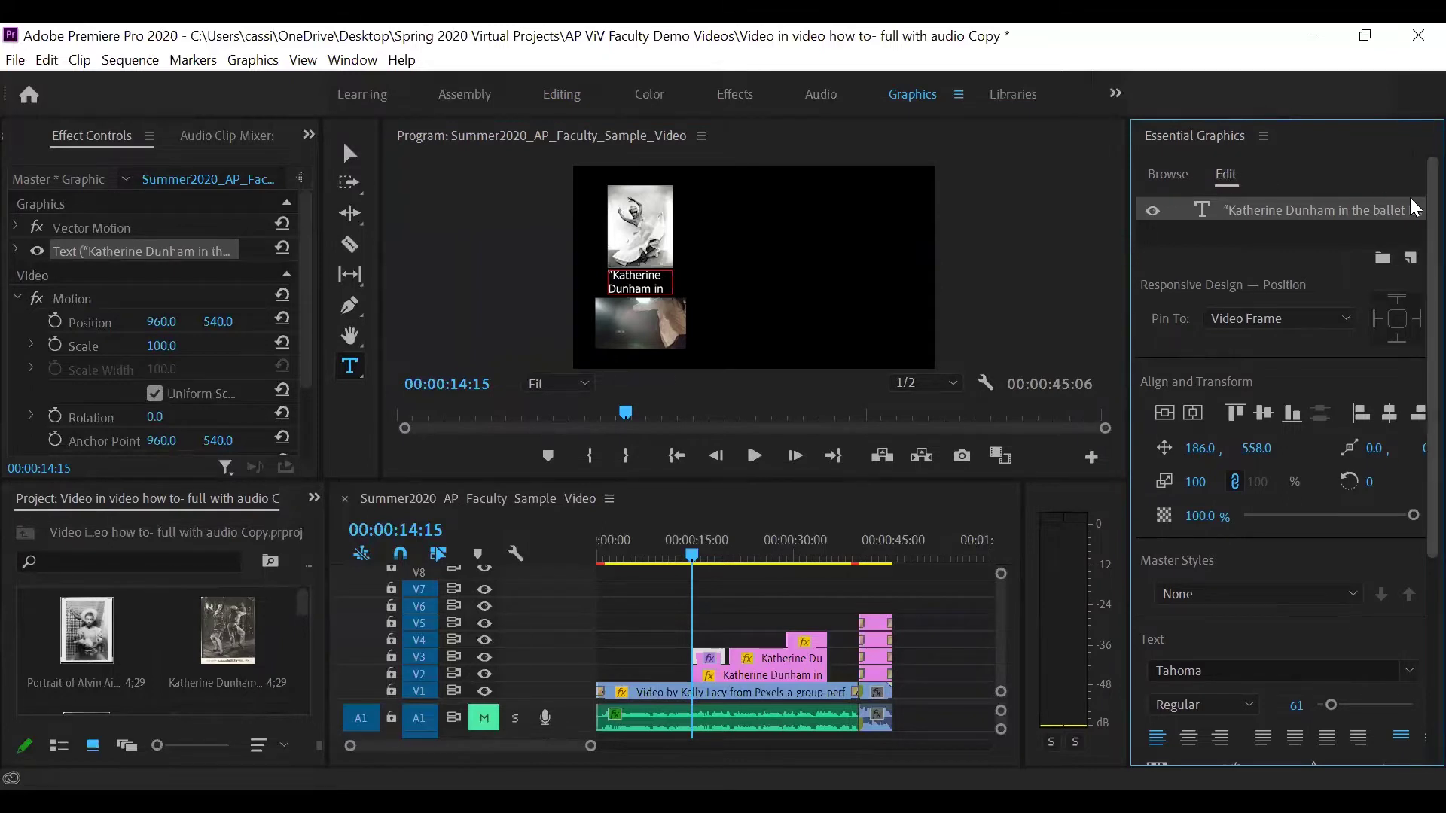
{"action": "scroll", "coordinate": [1410, 204], "scroll_direction": "down", "scroll_amount": 1}
{"action": "scroll", "coordinate": [1410, 211], "scroll_direction": "down", "scroll_amount": 3}
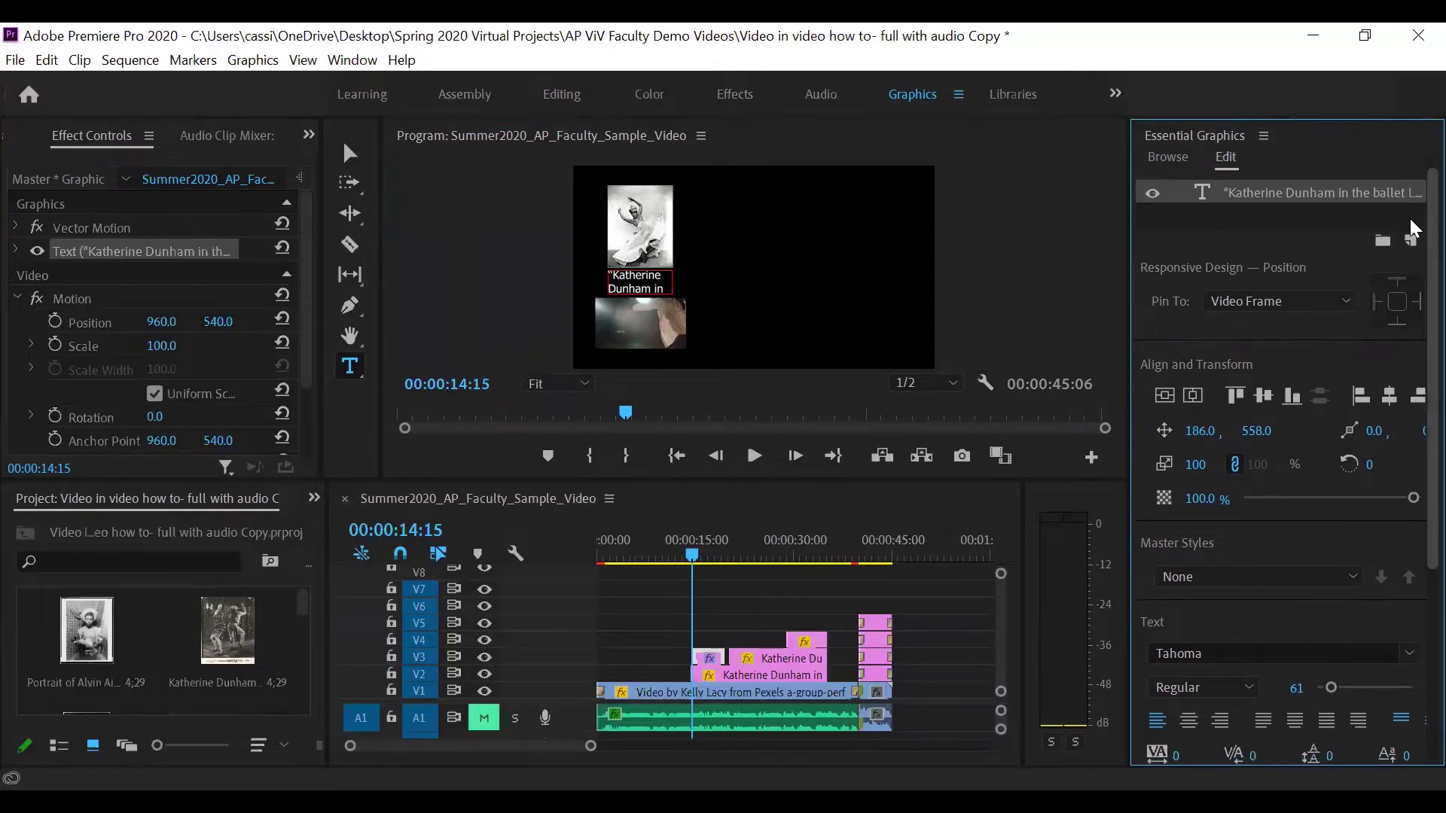
{"action": "scroll", "coordinate": [1414, 249], "scroll_direction": "down", "scroll_amount": 10}
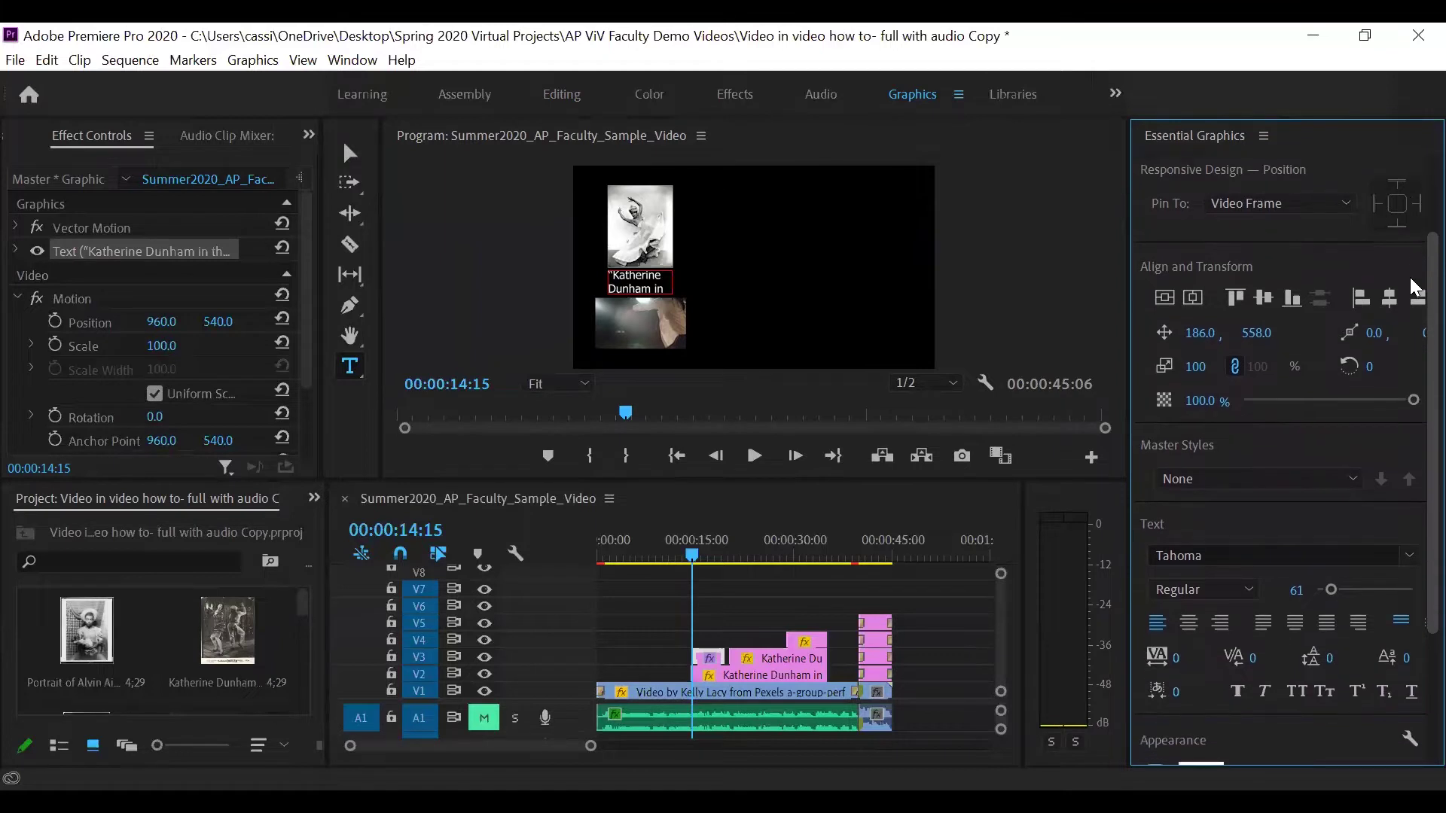
{"action": "scroll", "coordinate": [1414, 309], "scroll_direction": "down", "scroll_amount": 5}
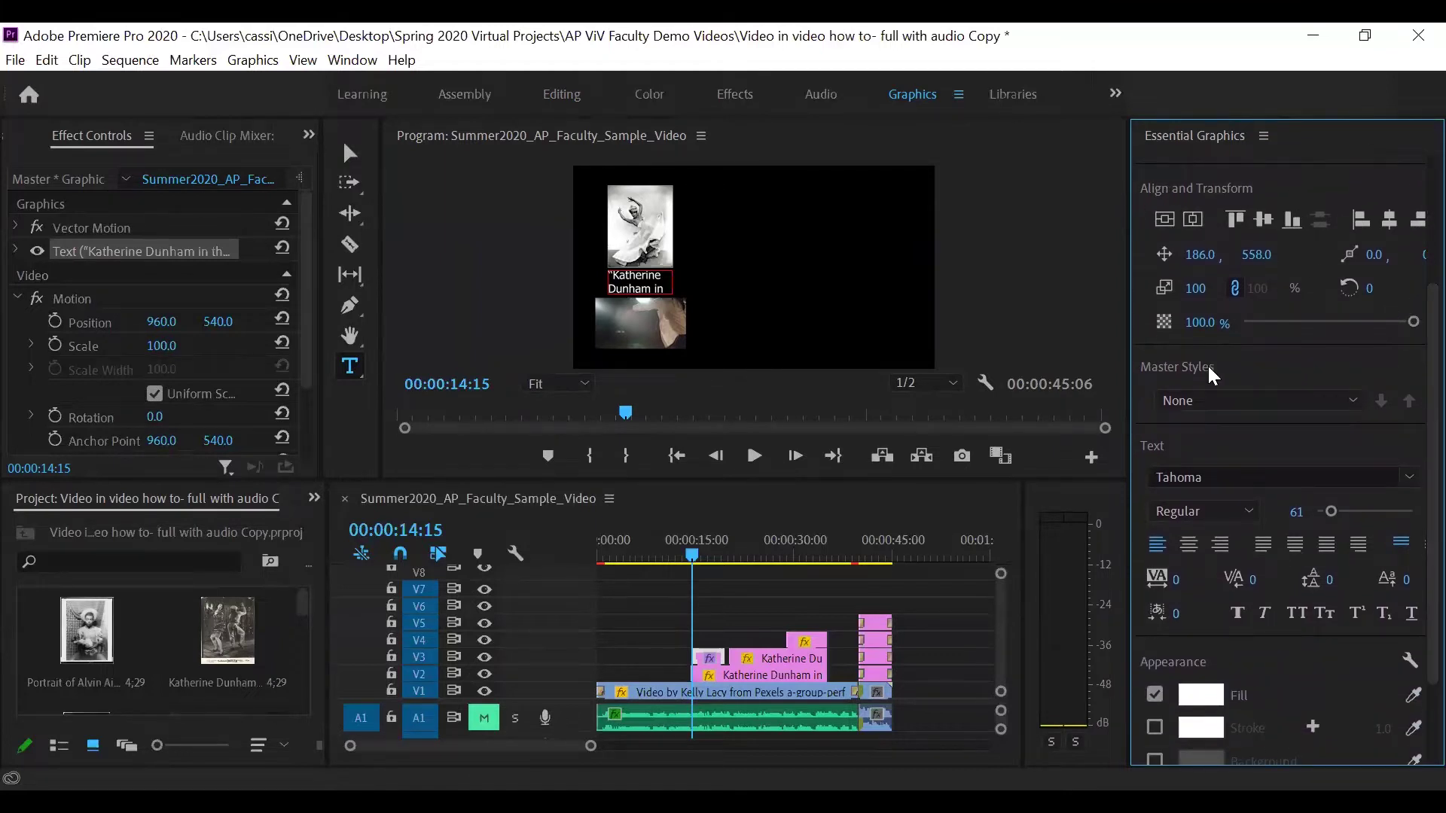
{"action": "scroll", "coordinate": [1409, 339], "scroll_direction": "down", "scroll_amount": 7}
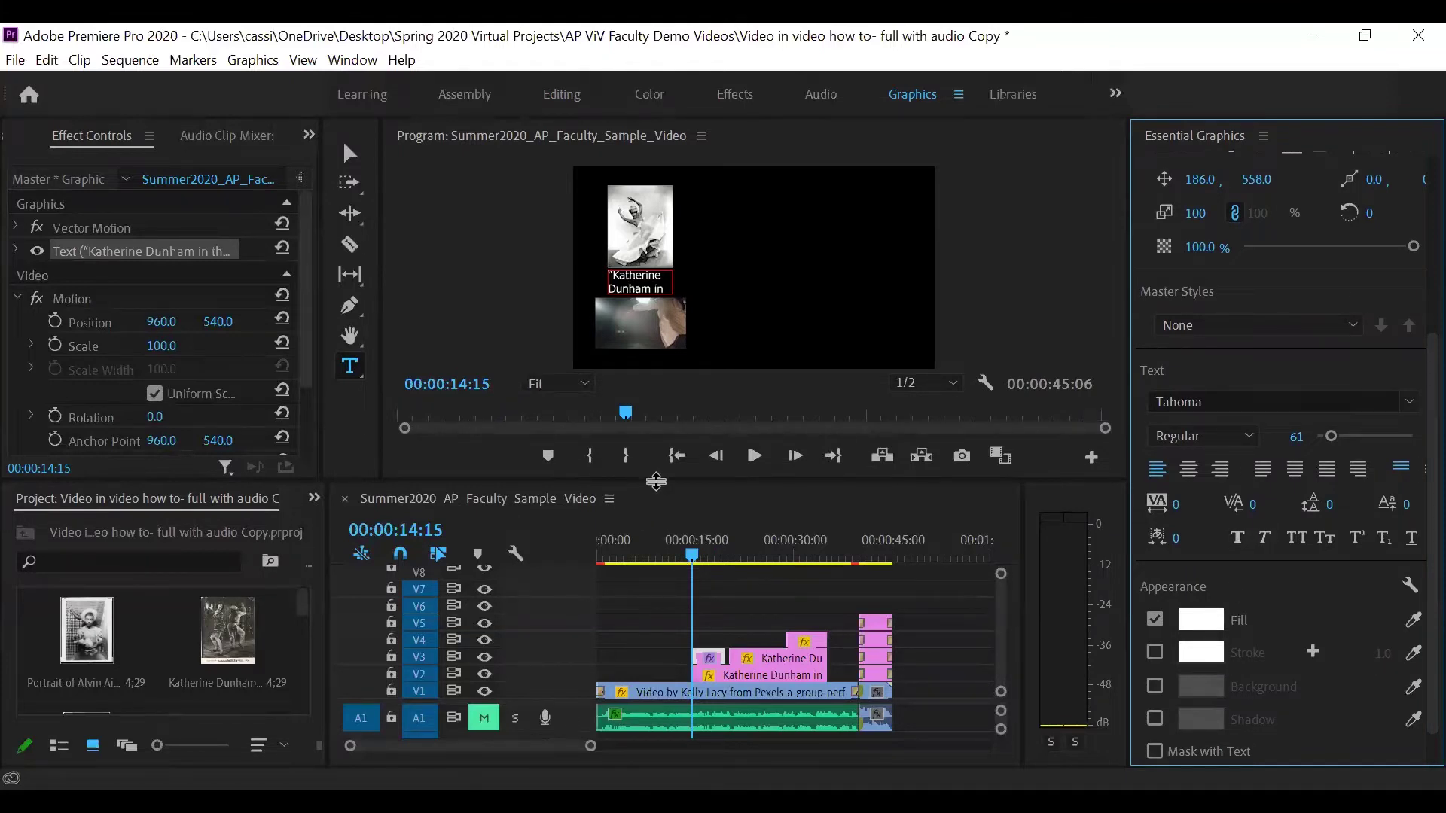
Enlarge the Program monitor and select all of the citation text under the first photo
{"action": "left_click", "coordinate": [652, 506]}
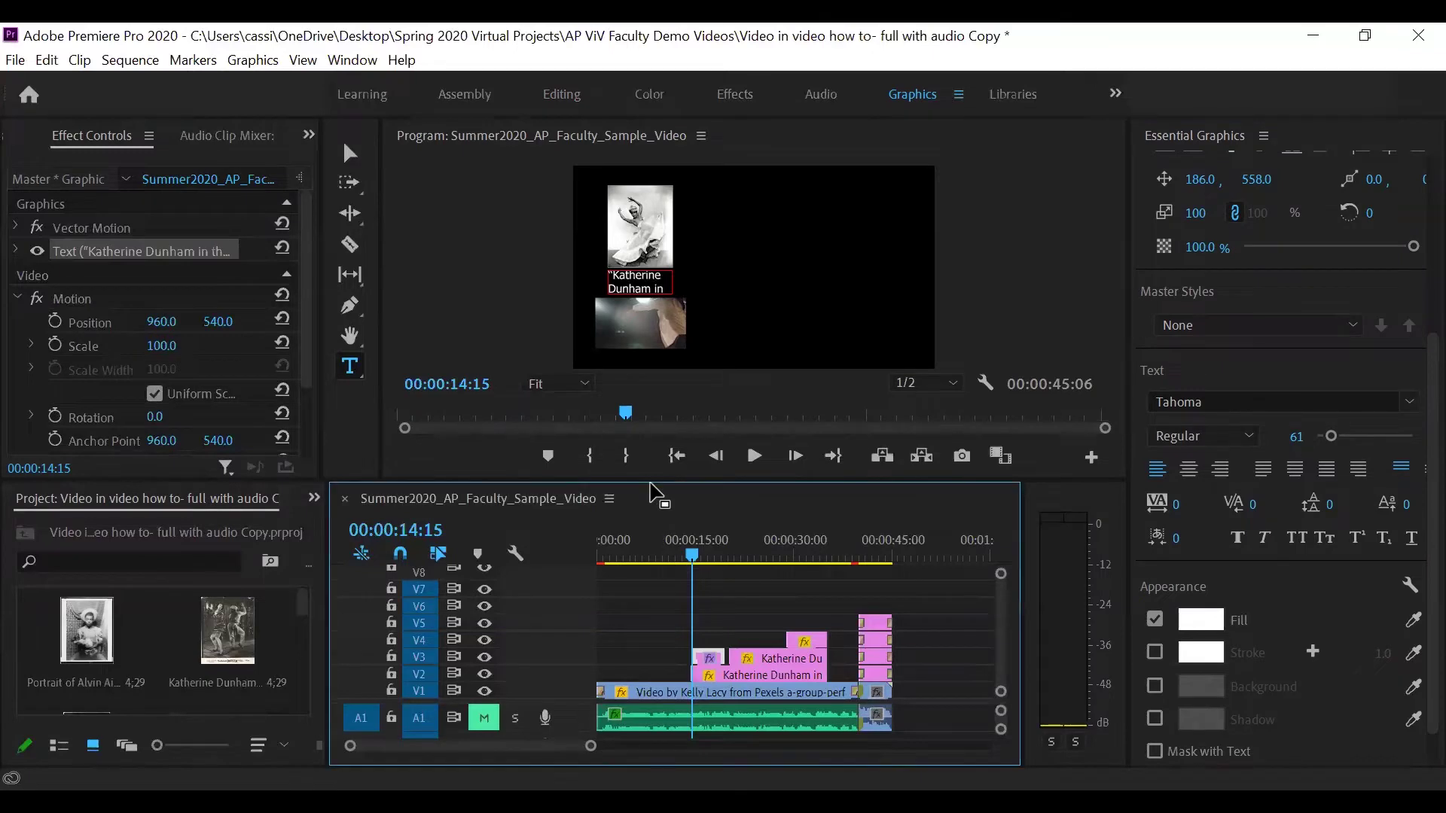
{"action": "left_click_drag", "start_coordinate": [653, 489], "coordinate": [648, 589]}
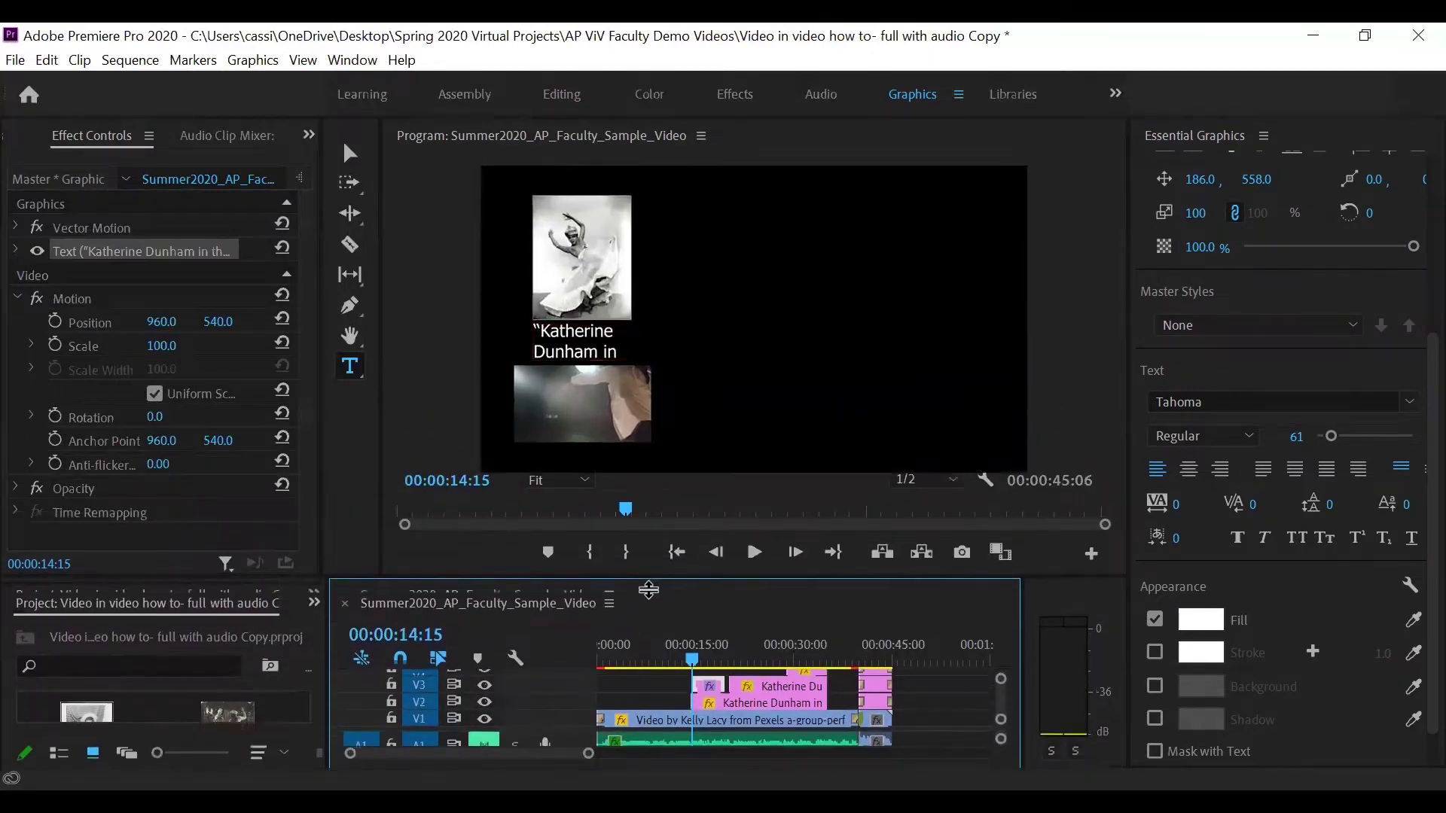
{"action": "left_click", "coordinate": [567, 343]}
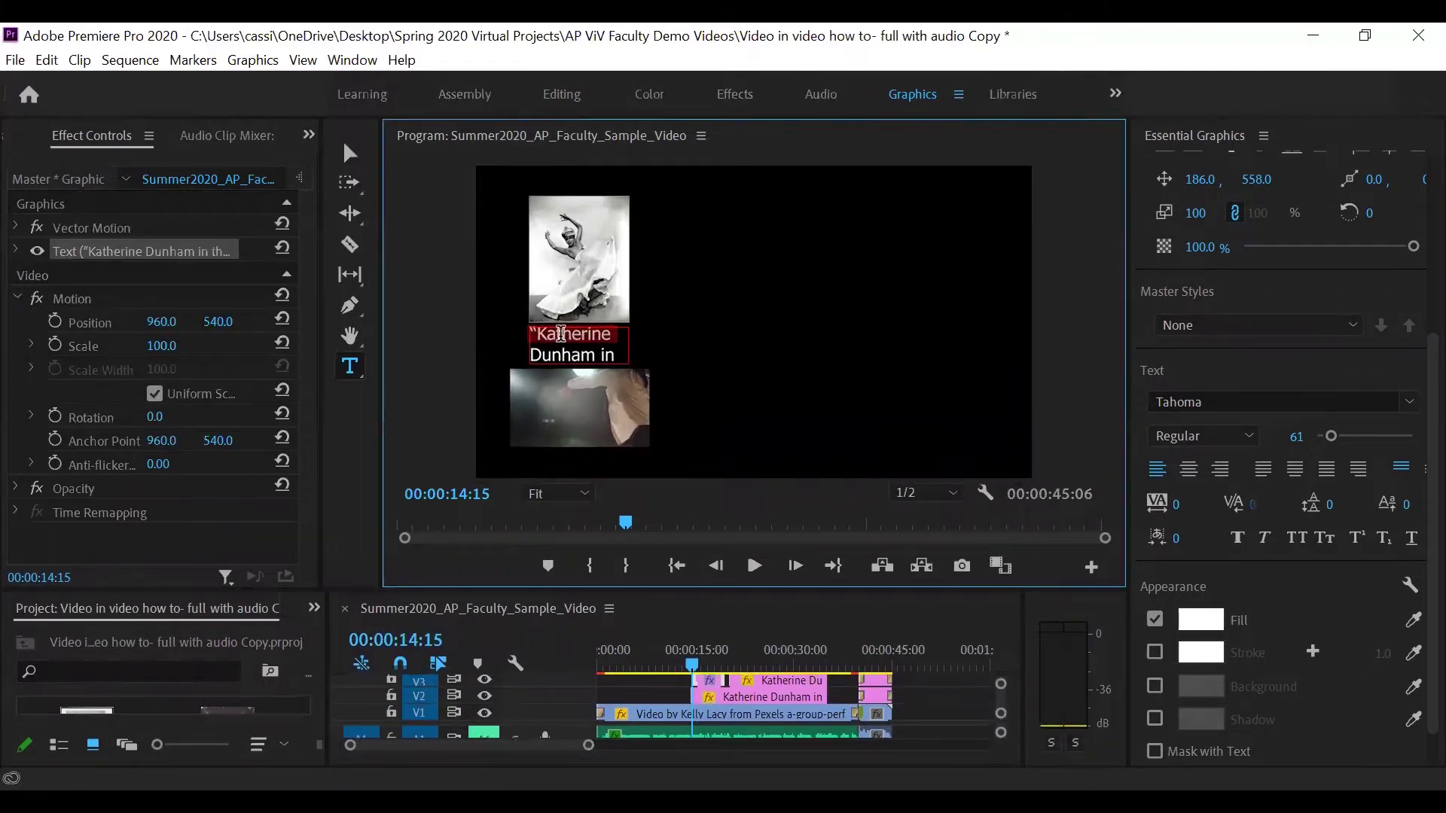
{"action": "triple_click", "coordinate": [561, 334]}
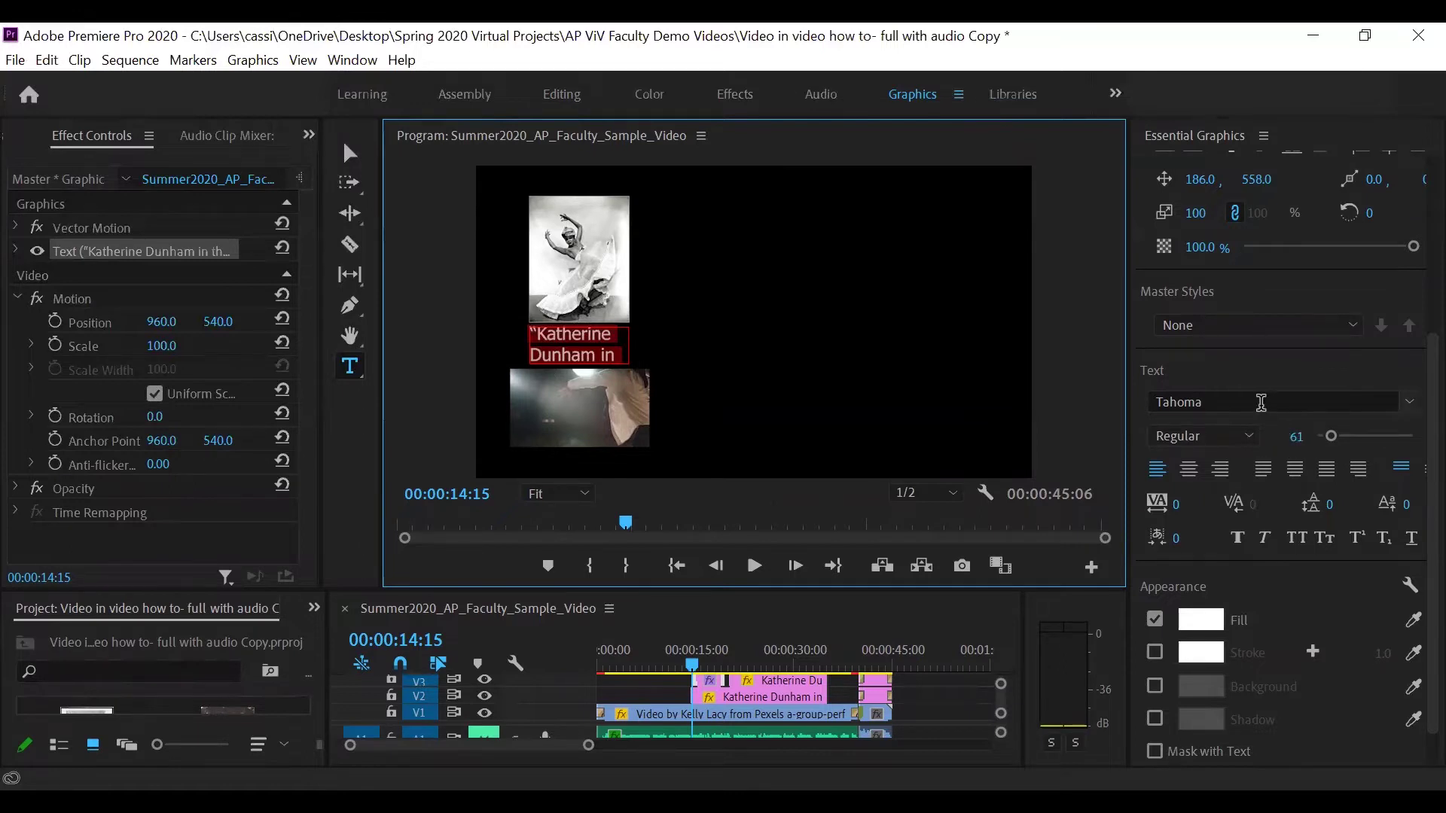
Keep Tahoma as the citation font and enter 100 as its font size
{"action": "left_click", "coordinate": [1410, 406]}
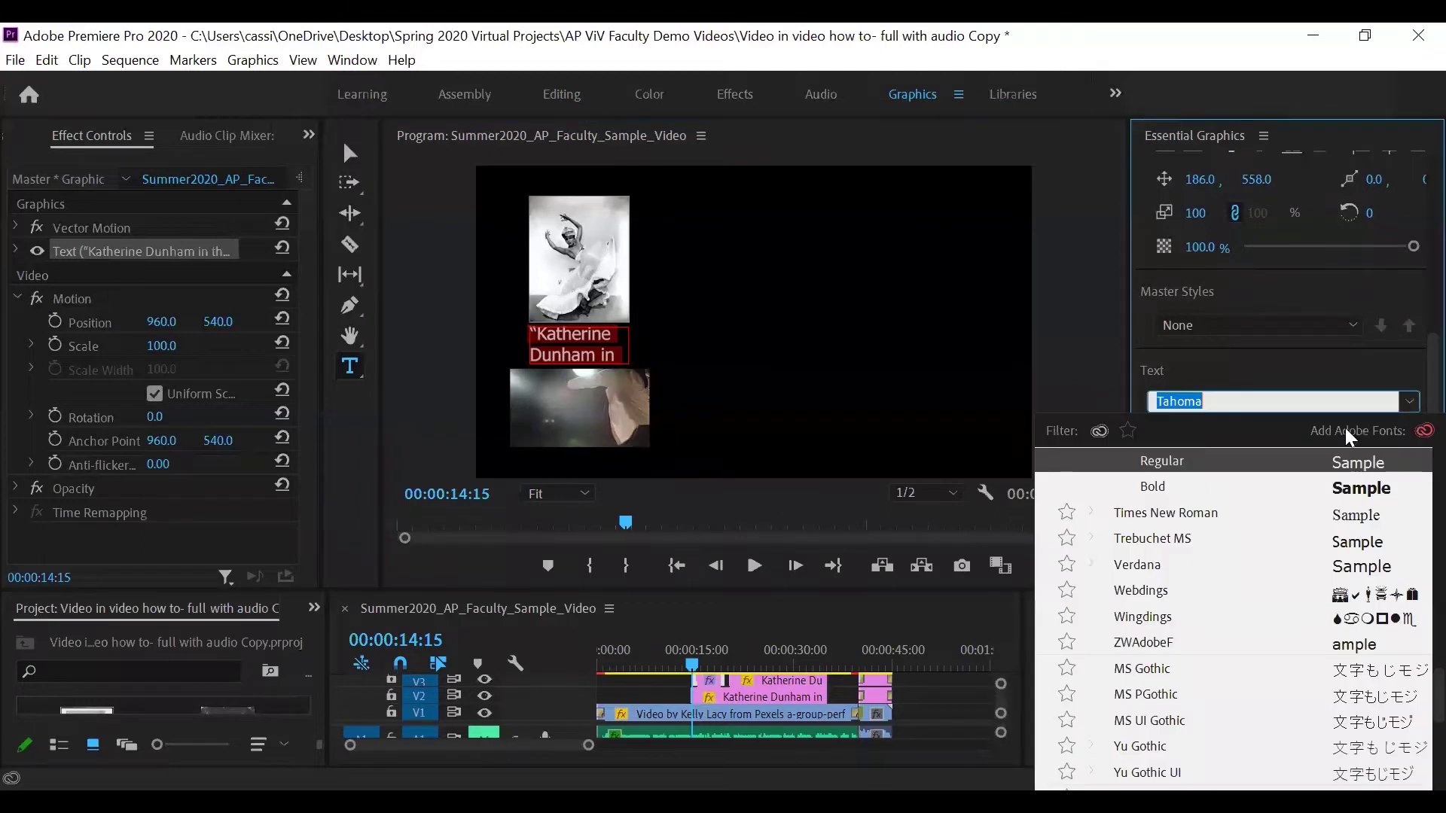
{"action": "left_click", "coordinate": [1232, 464]}
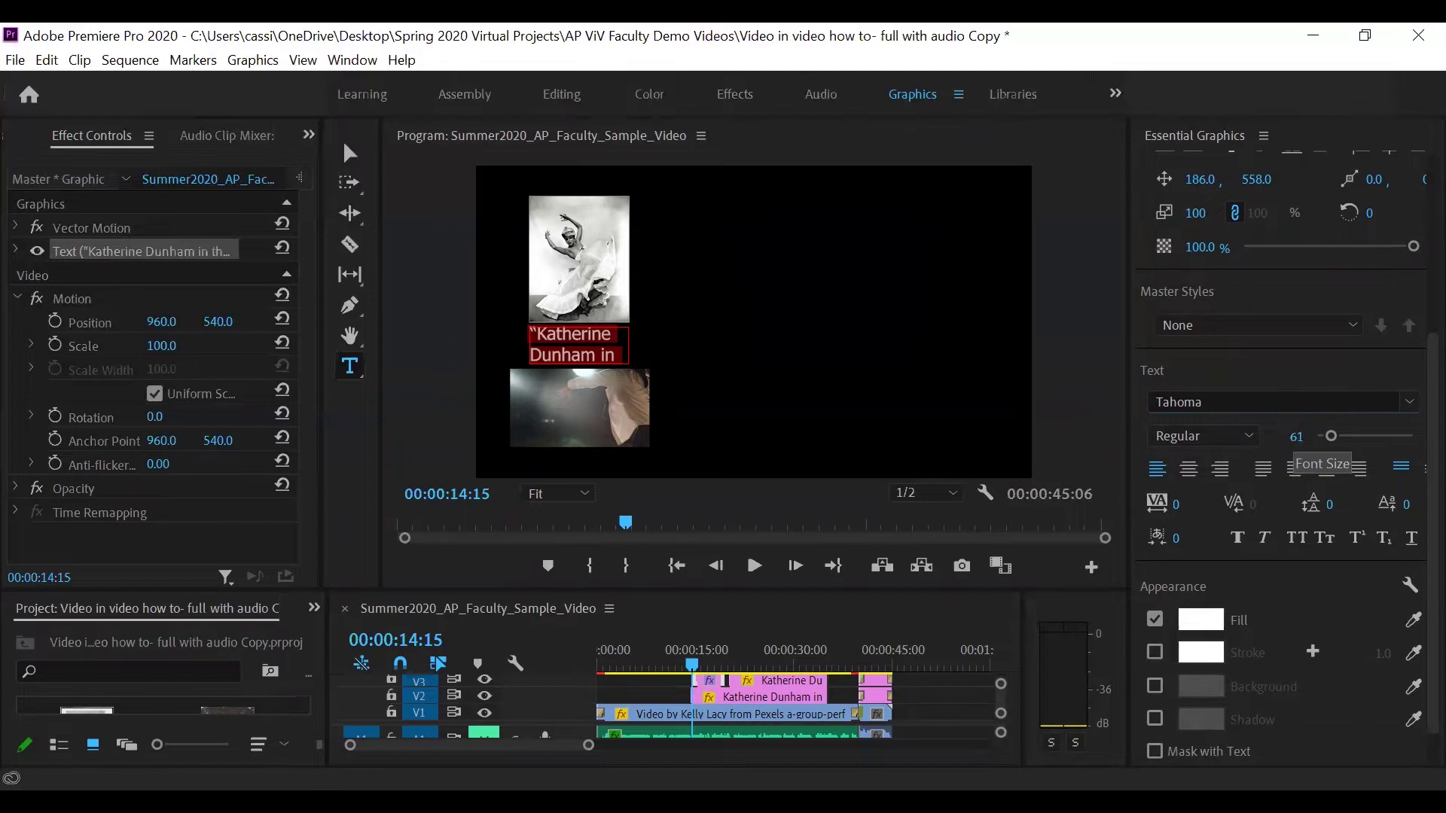
{"action": "left_click", "coordinate": [1296, 443]}
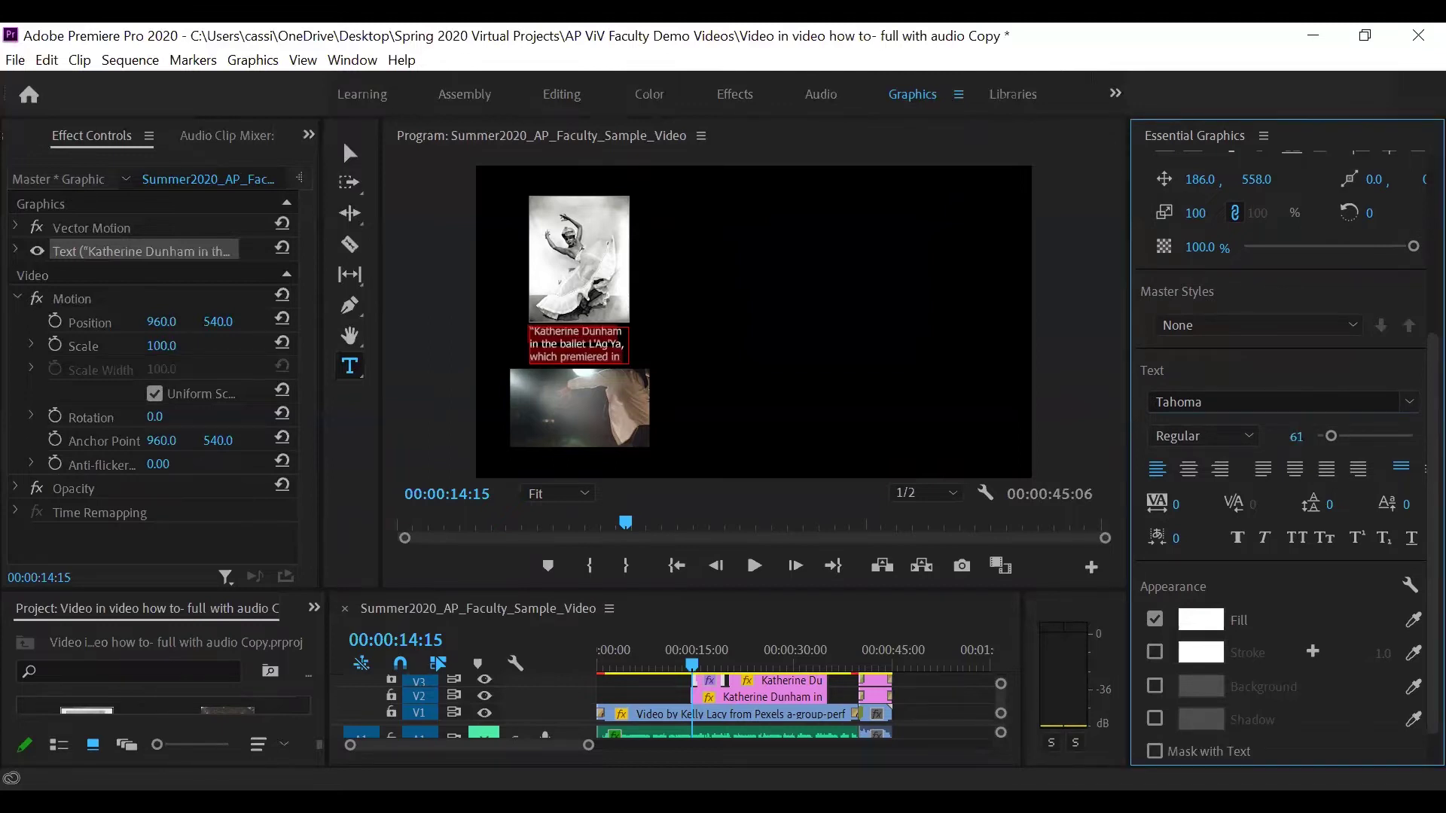
{"action": "key", "text": "BackSpace"}
{"action": "key", "text": "BackSpace"}
{"action": "type", "text": "100"}
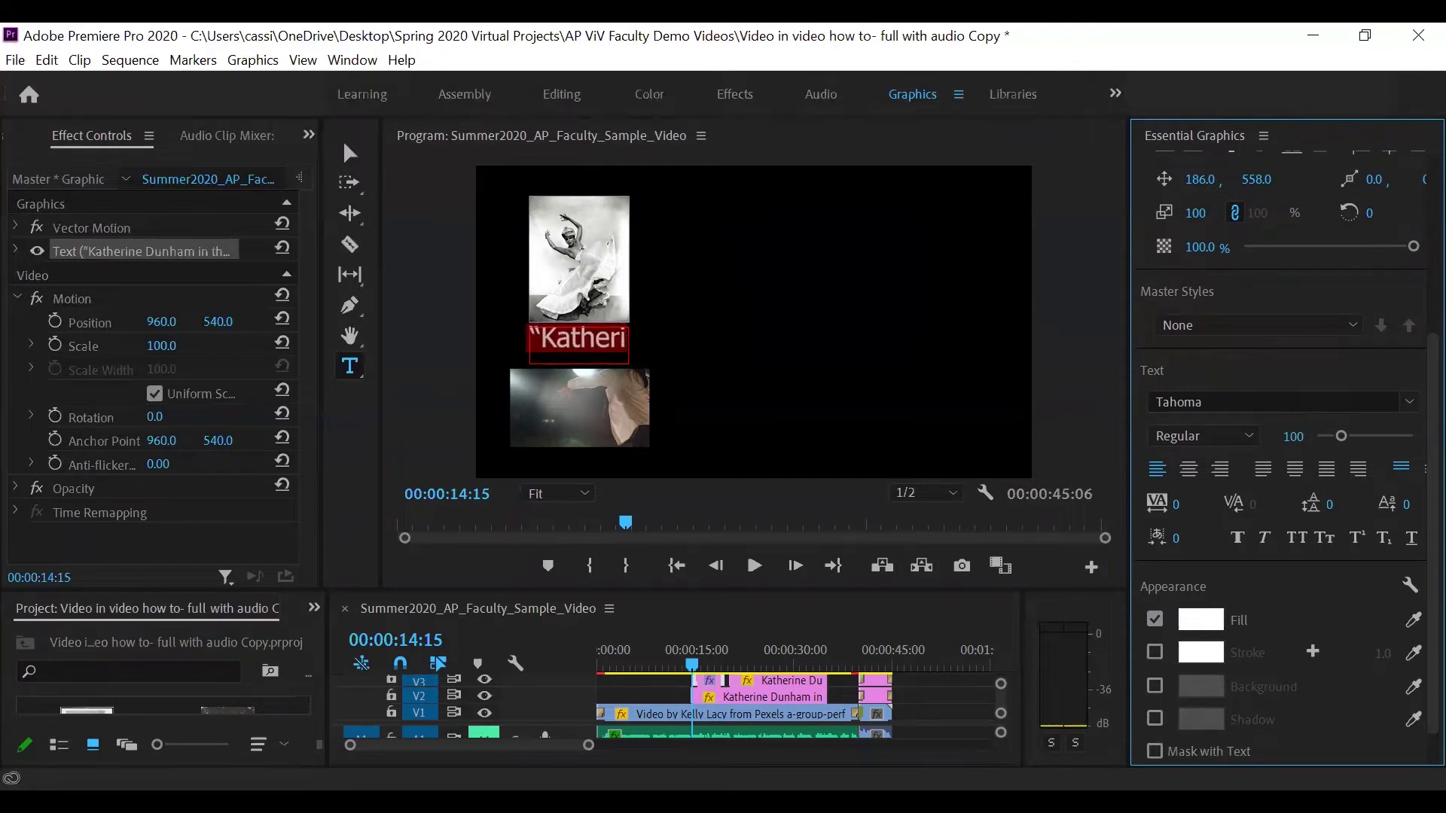
Reduce the citation's font size to 18 so the full reference shows over several lines
{"action": "left_click_drag", "start_coordinate": [1270, 439], "coordinate": [1284, 437]}
{"action": "left_click", "coordinate": [1287, 435]}
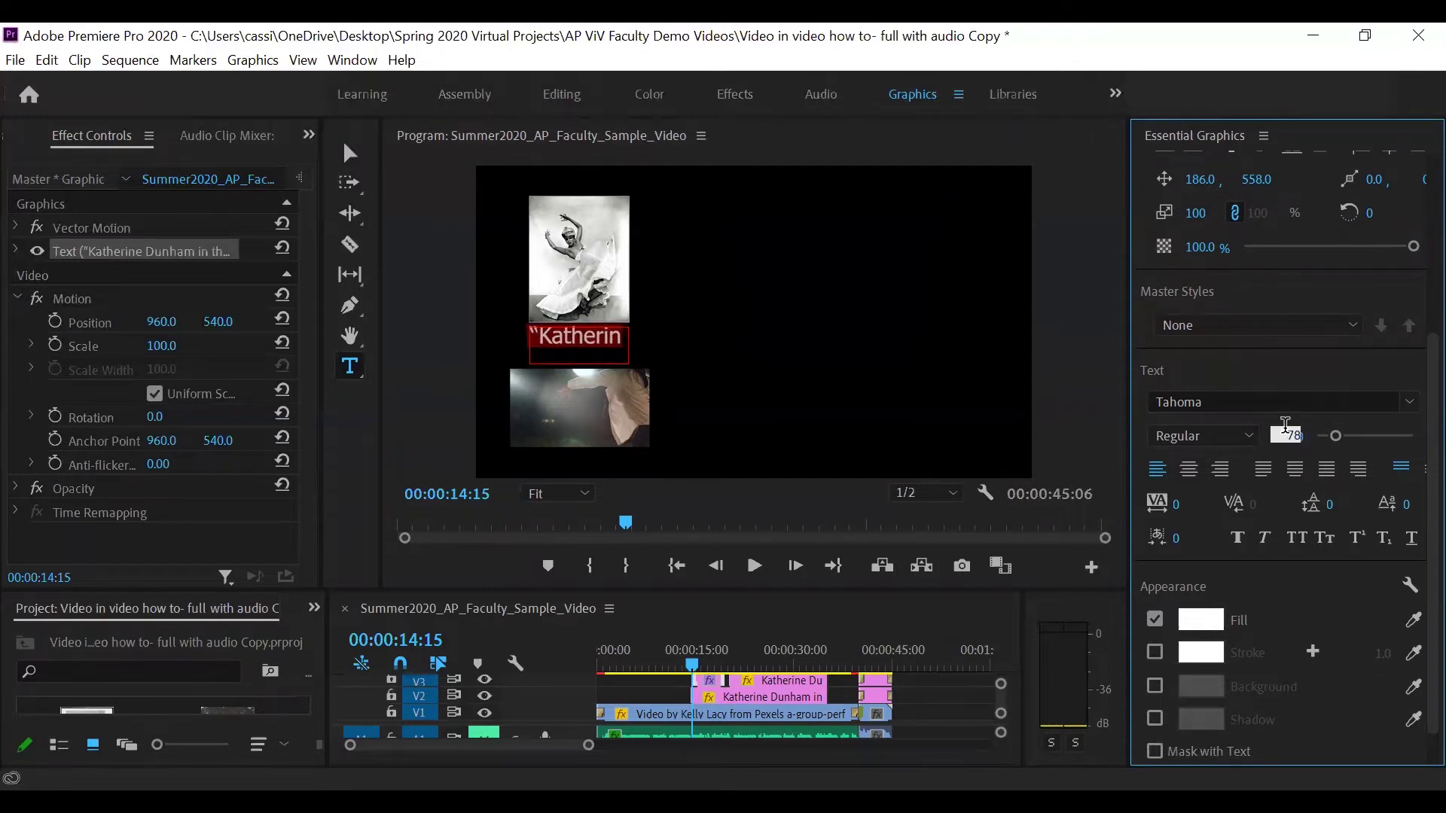
{"action": "double_click", "coordinate": [1287, 436]}
{"action": "type", "text": "18"}
{"action": "key", "text": "Return"}
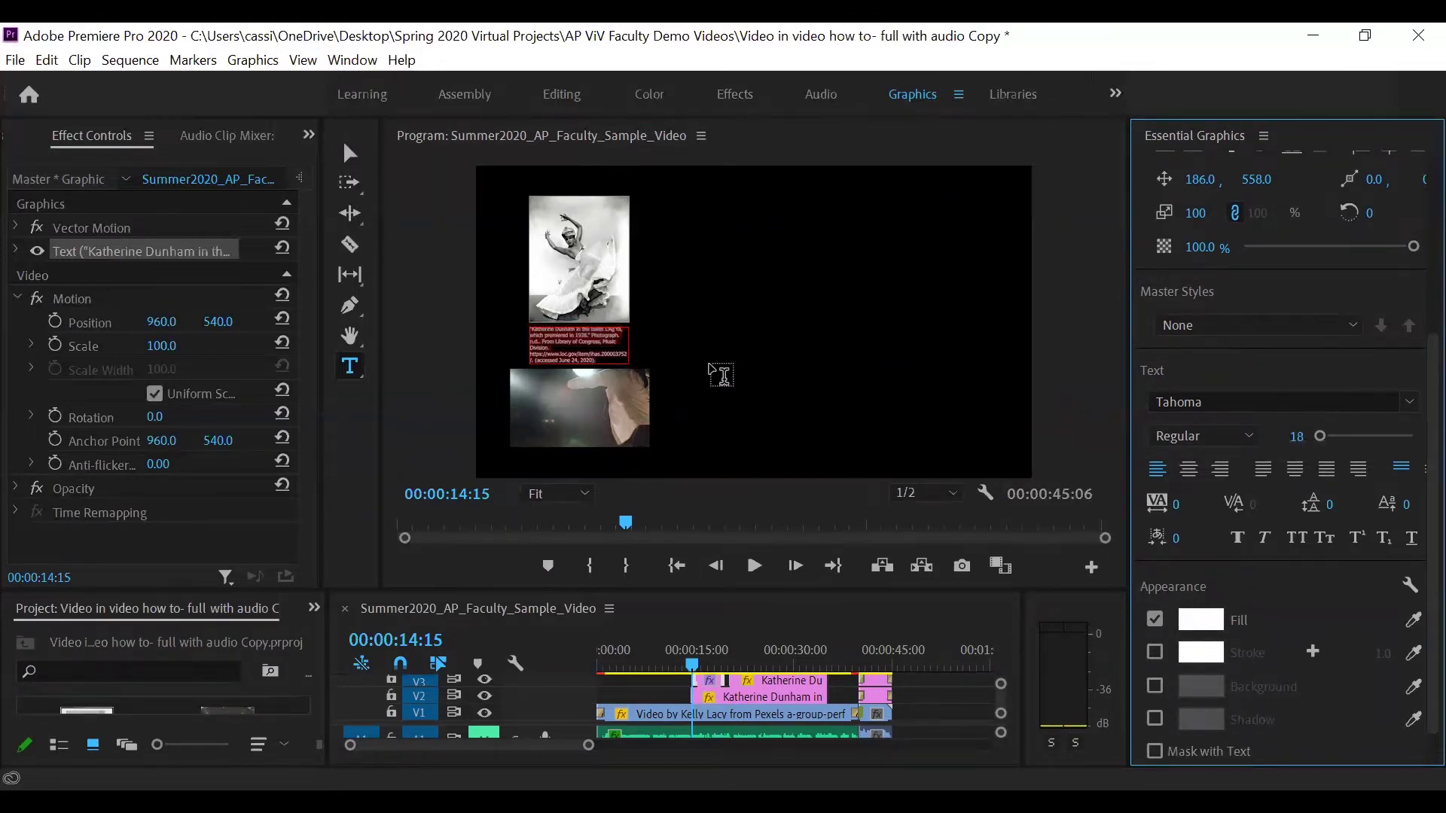
{"action": "left_click", "coordinate": [681, 369]}
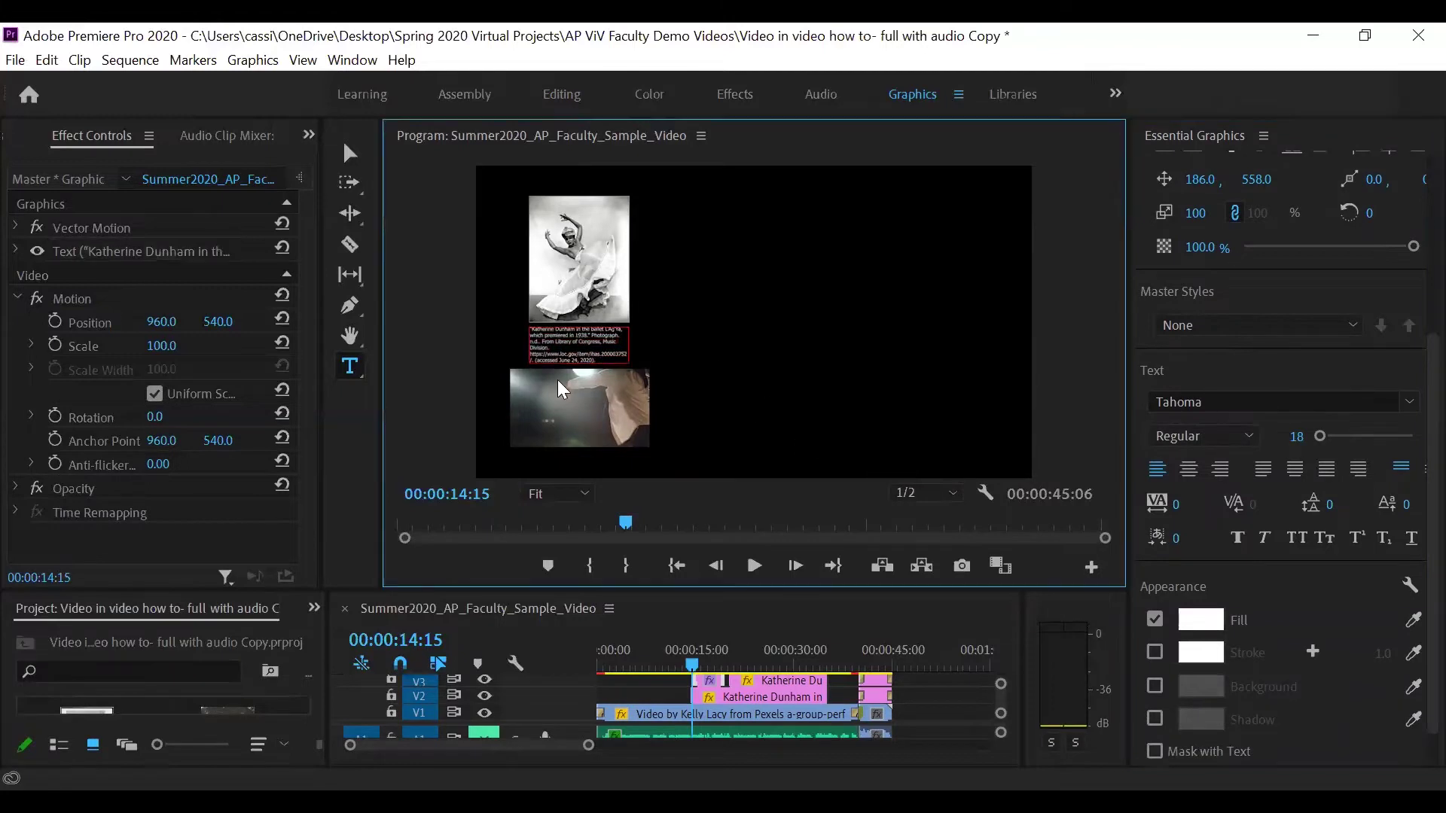
{"action": "left_click", "coordinate": [574, 500]}
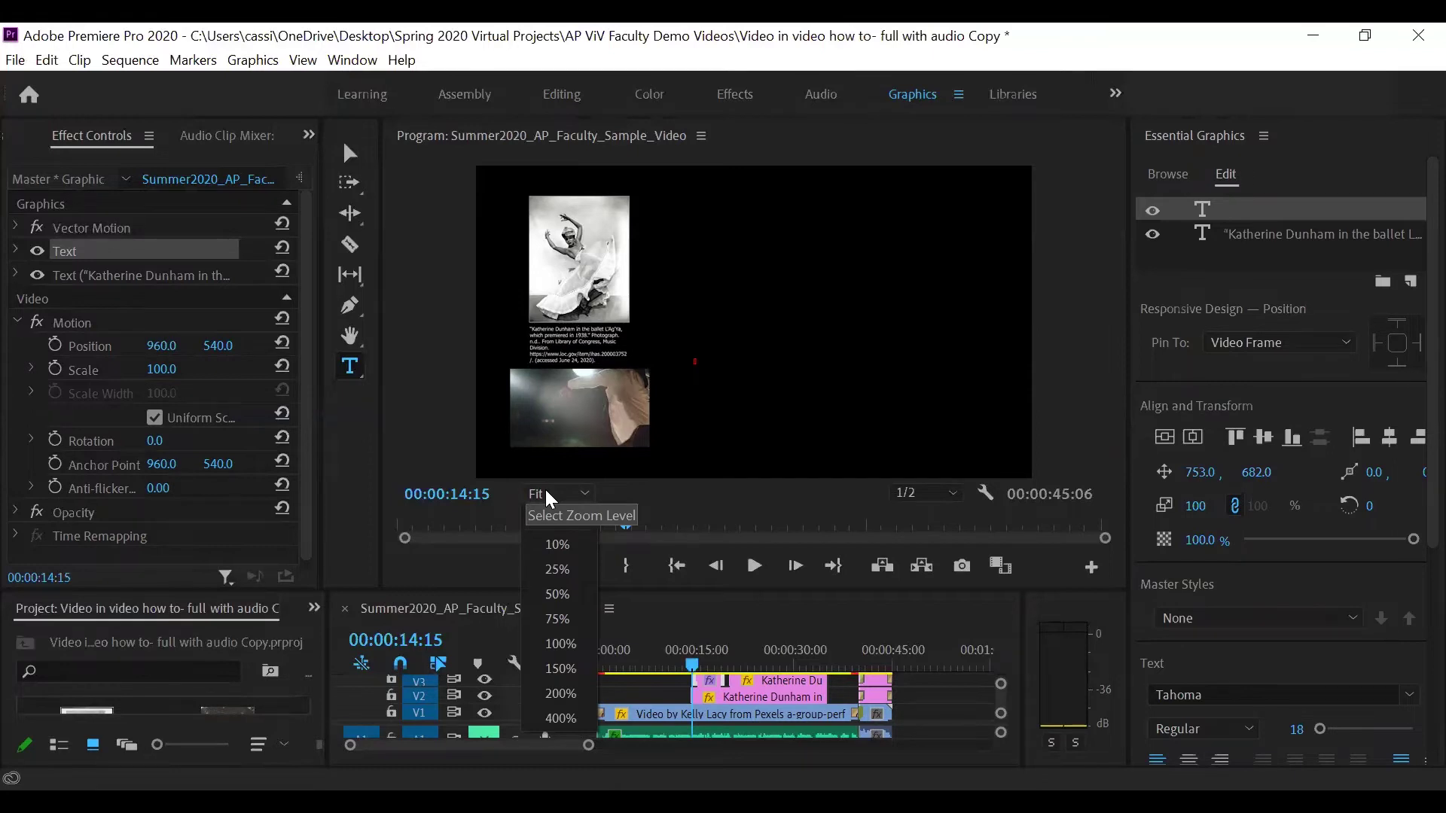
Set the Program monitor zoom to 100% and position the view on the citation
{"action": "left_click", "coordinate": [562, 645]}
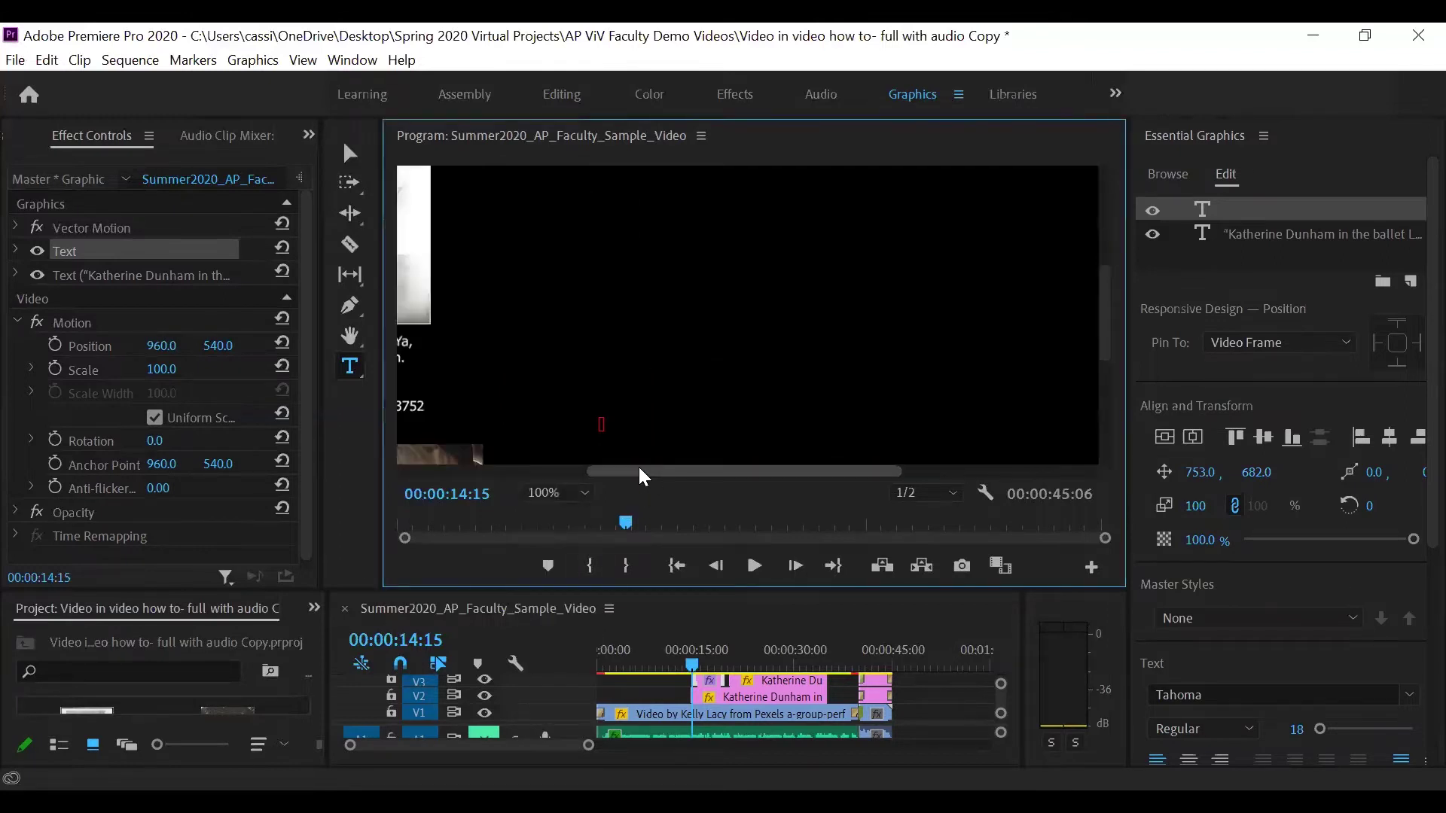
{"action": "left_click_drag", "start_coordinate": [581, 477], "coordinate": [492, 491]}
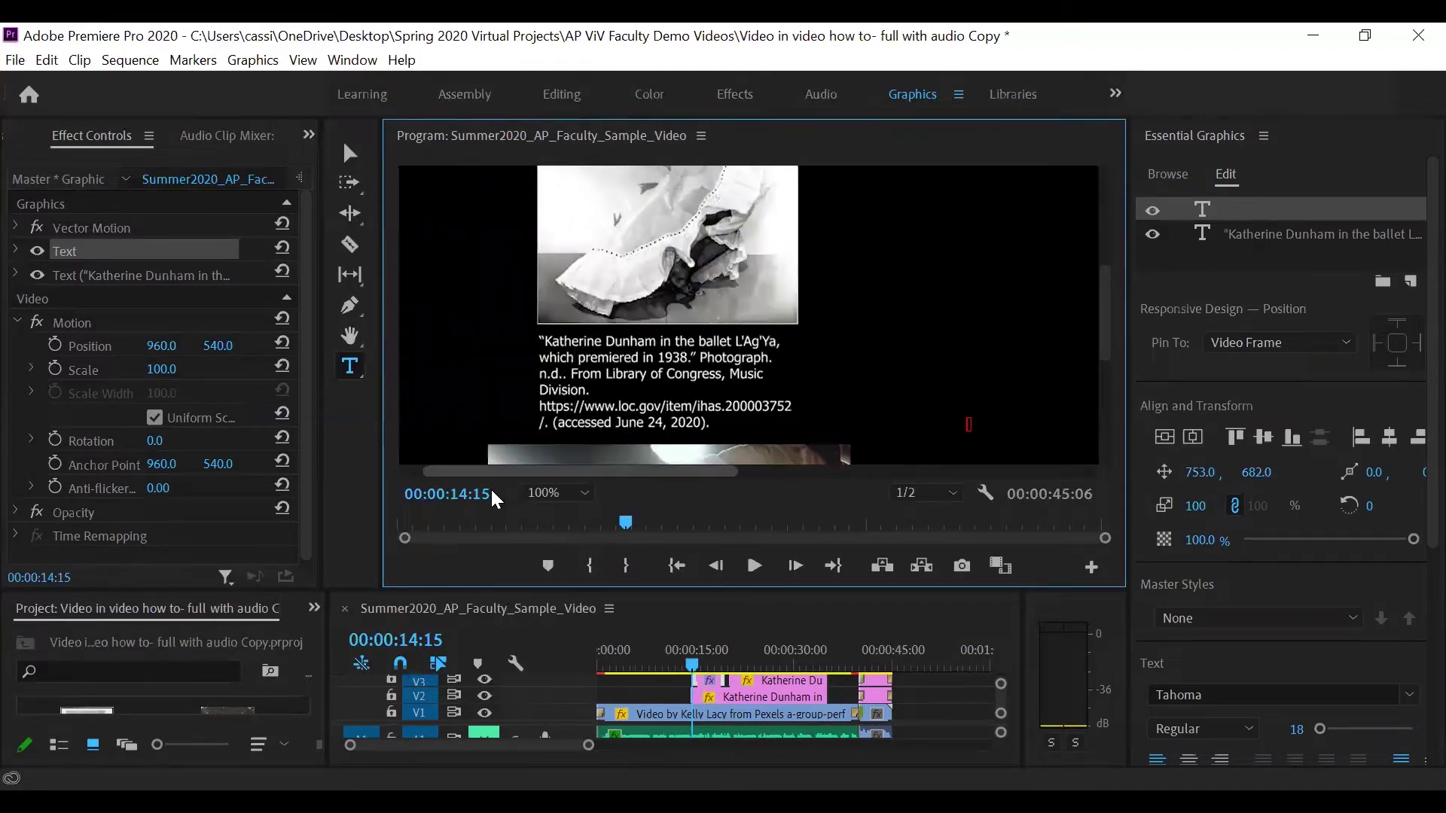
{"action": "left_click", "coordinate": [565, 374]}
Widen the citation box so the URL line ends with its slash, and nudge it slightly left
{"action": "left_click", "coordinate": [350, 153]}
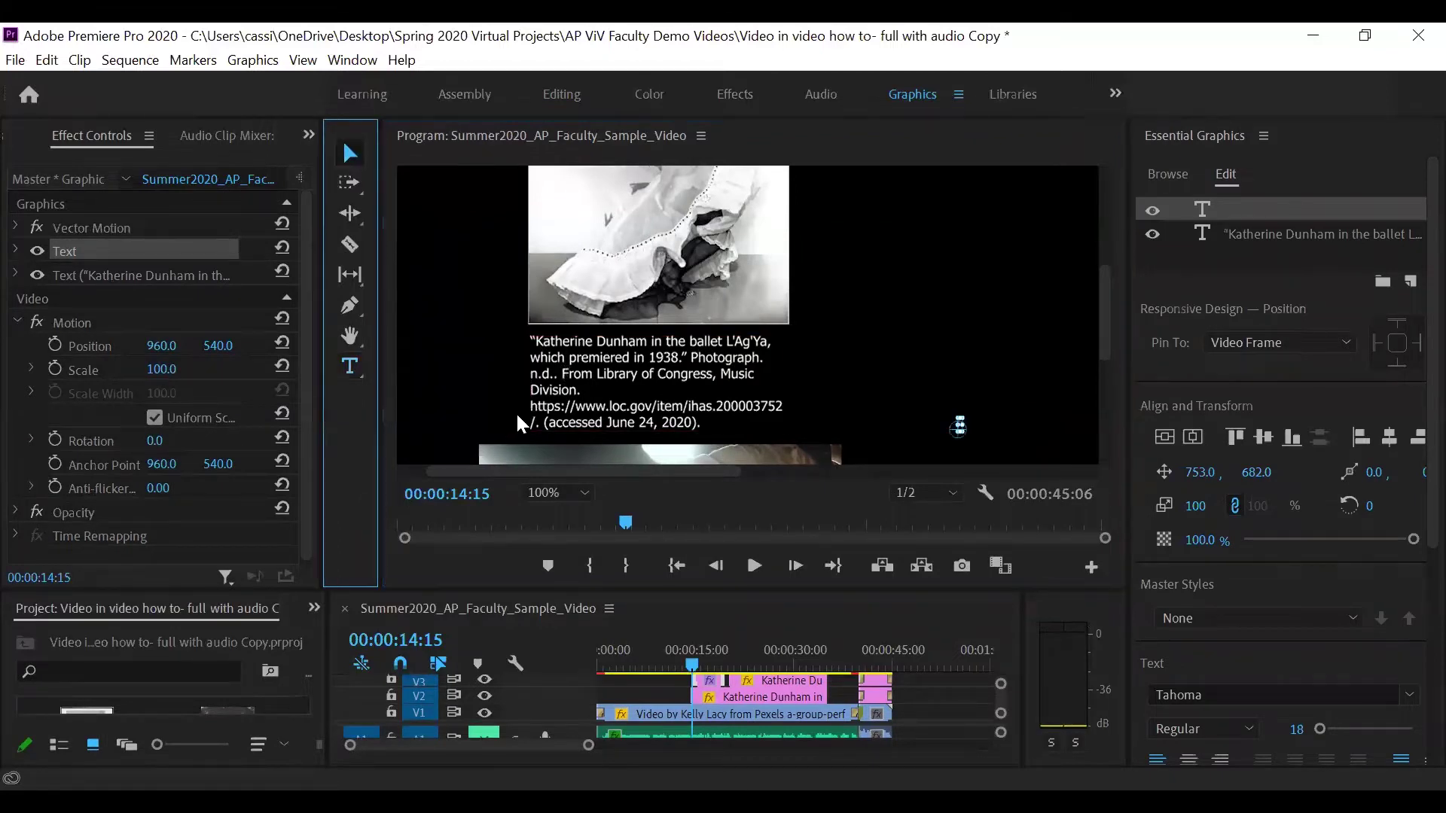
{"action": "left_click", "coordinate": [565, 407]}
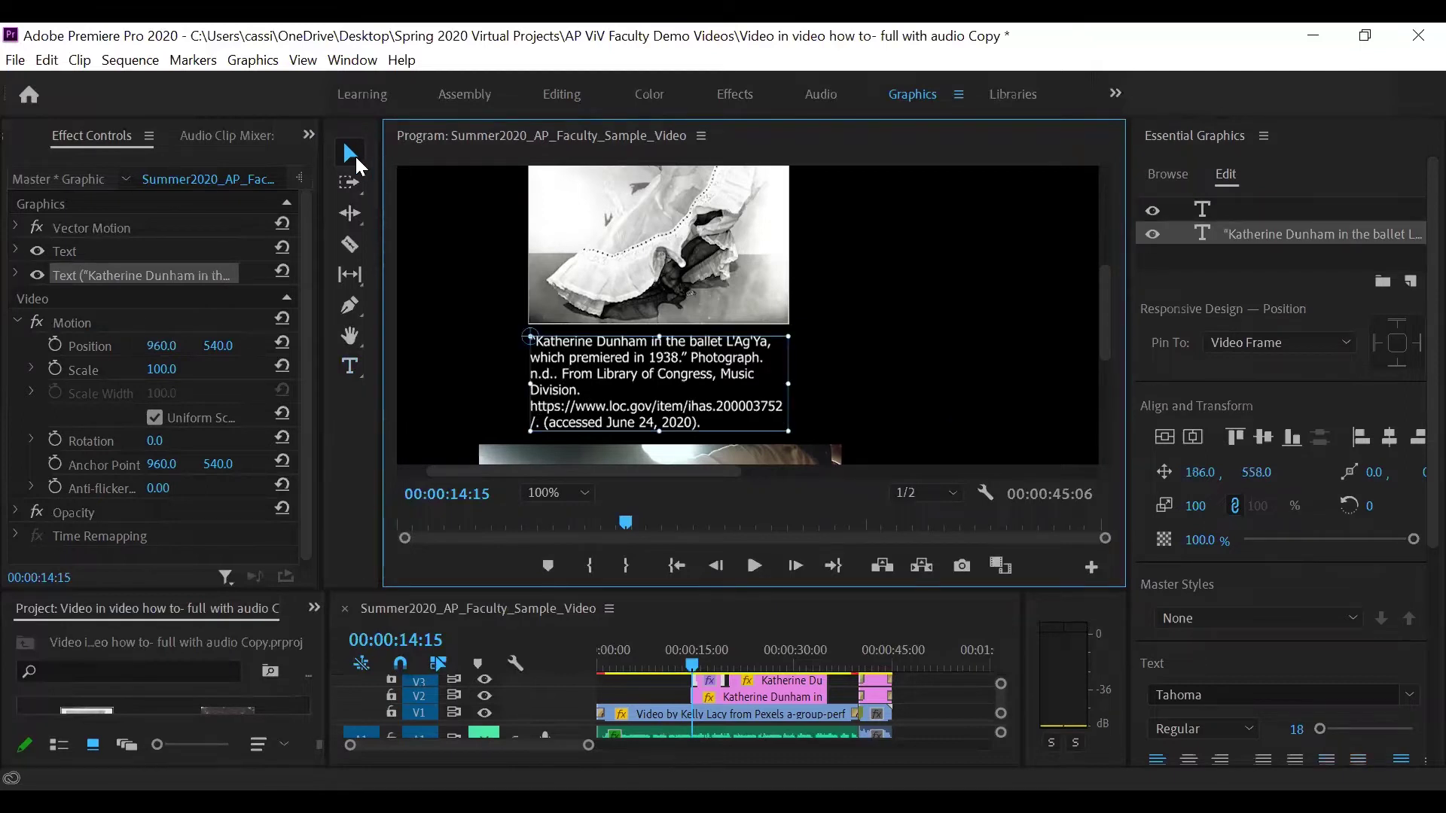
{"action": "left_click_drag", "start_coordinate": [789, 388], "coordinate": [795, 391]}
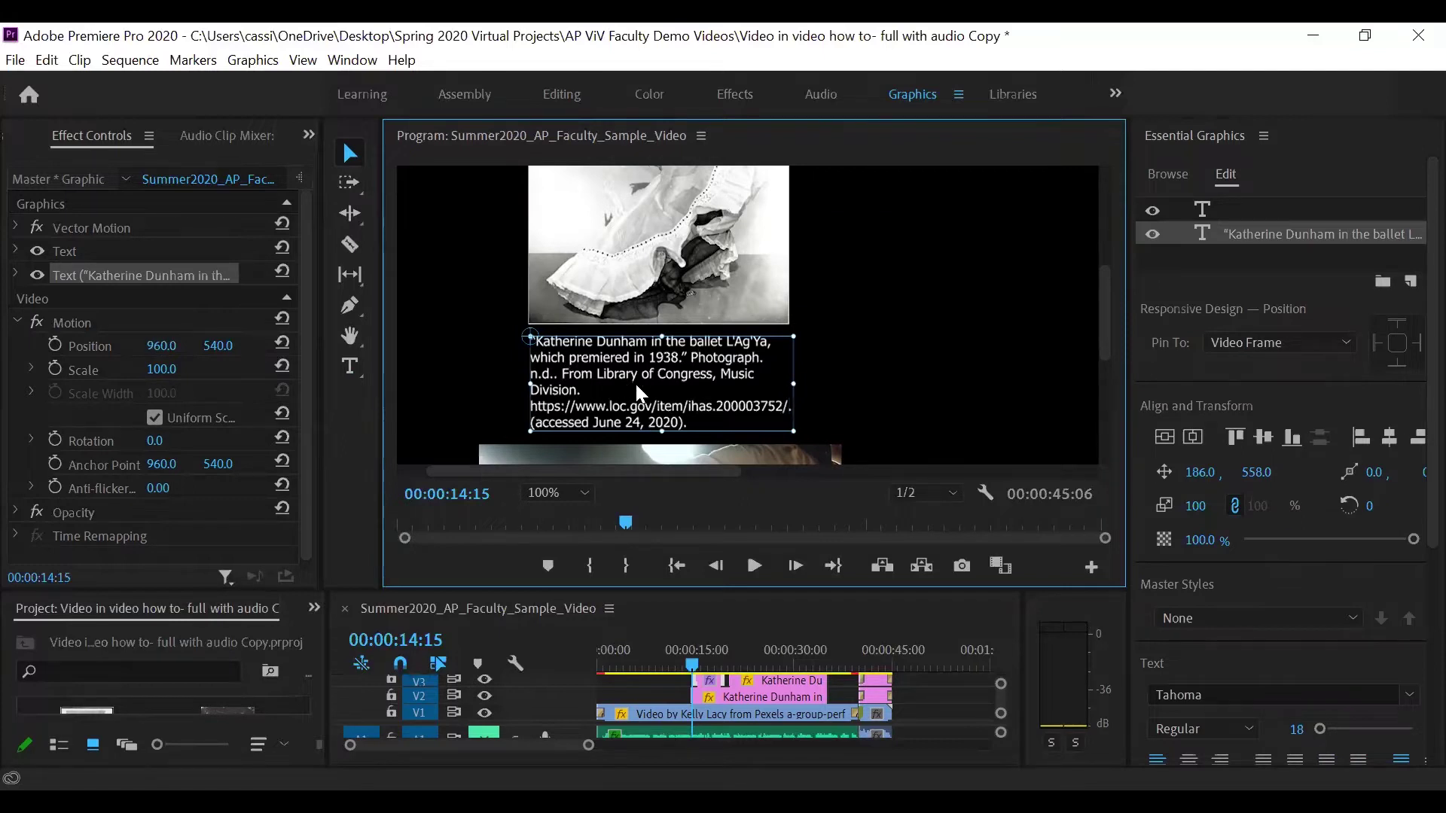
{"action": "left_click_drag", "start_coordinate": [634, 385], "coordinate": [626, 380]}
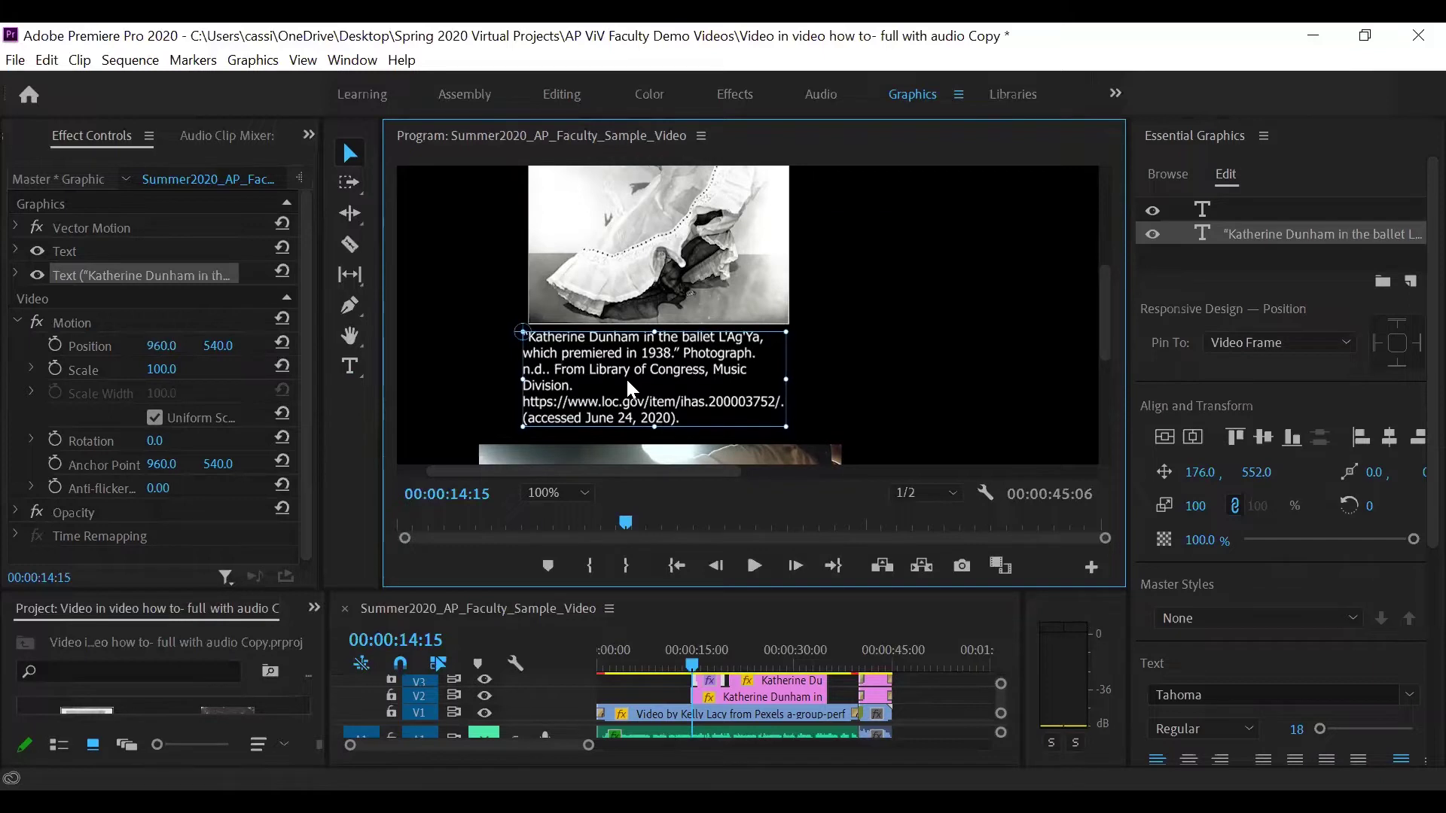
{"action": "key", "text": "t"}
{"action": "left_click", "coordinate": [586, 361]}
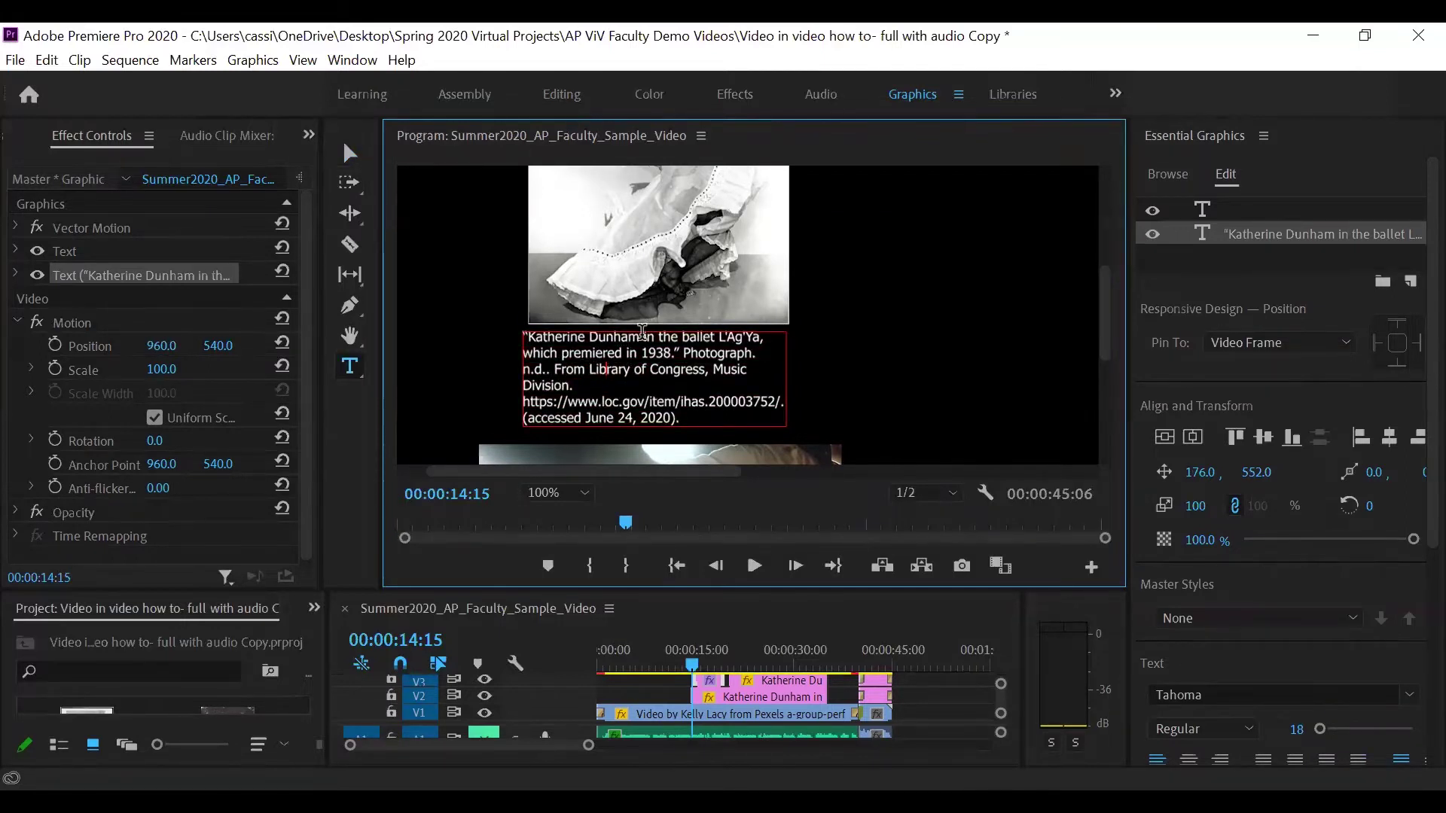
{"action": "left_click_drag", "start_coordinate": [642, 337], "coordinate": [535, 339]}
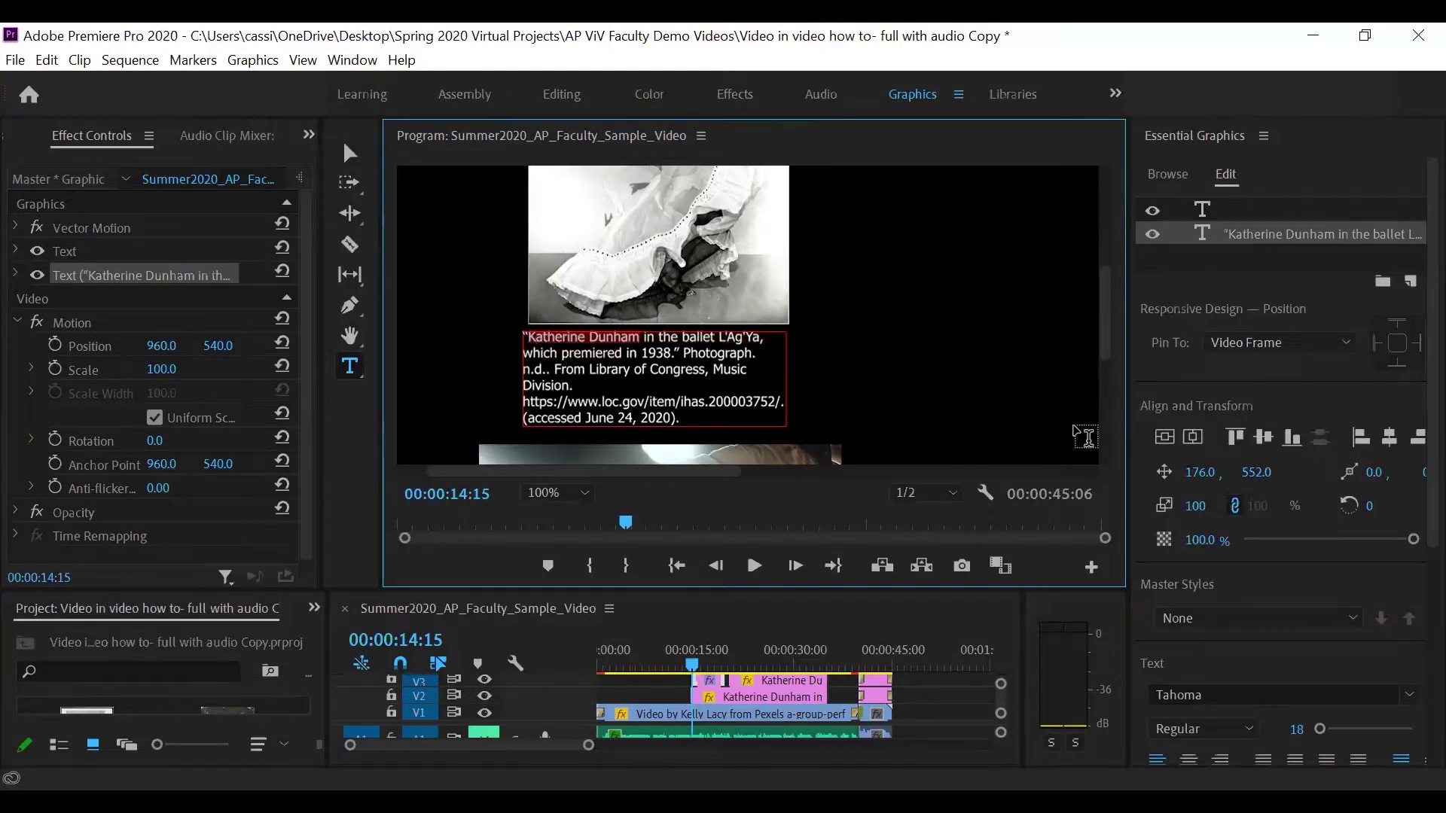
{"action": "scroll", "coordinate": [1208, 630], "scroll_direction": "down", "scroll_amount": 3}
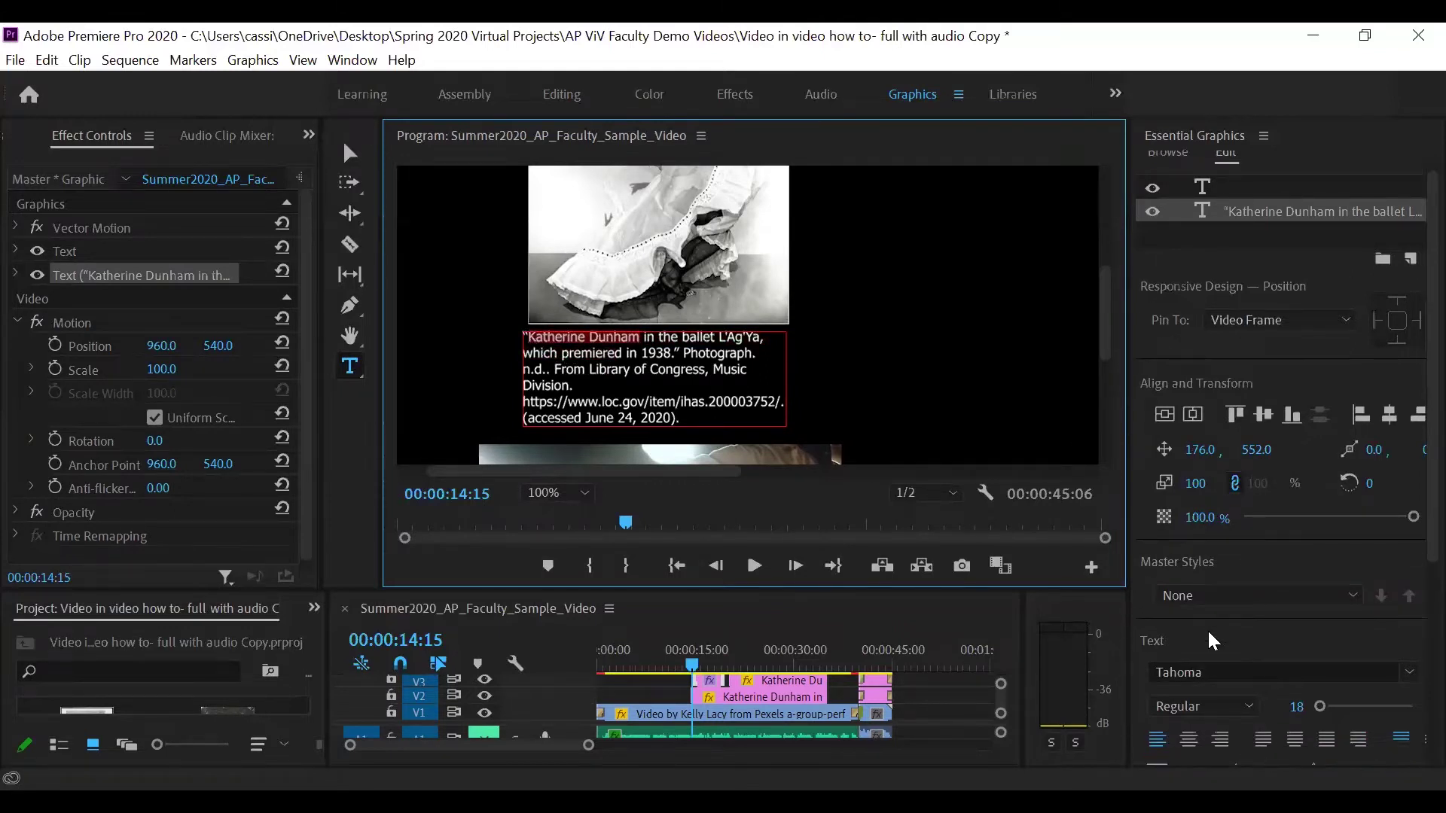
{"action": "scroll", "coordinate": [1214, 625], "scroll_direction": "down", "scroll_amount": 4}
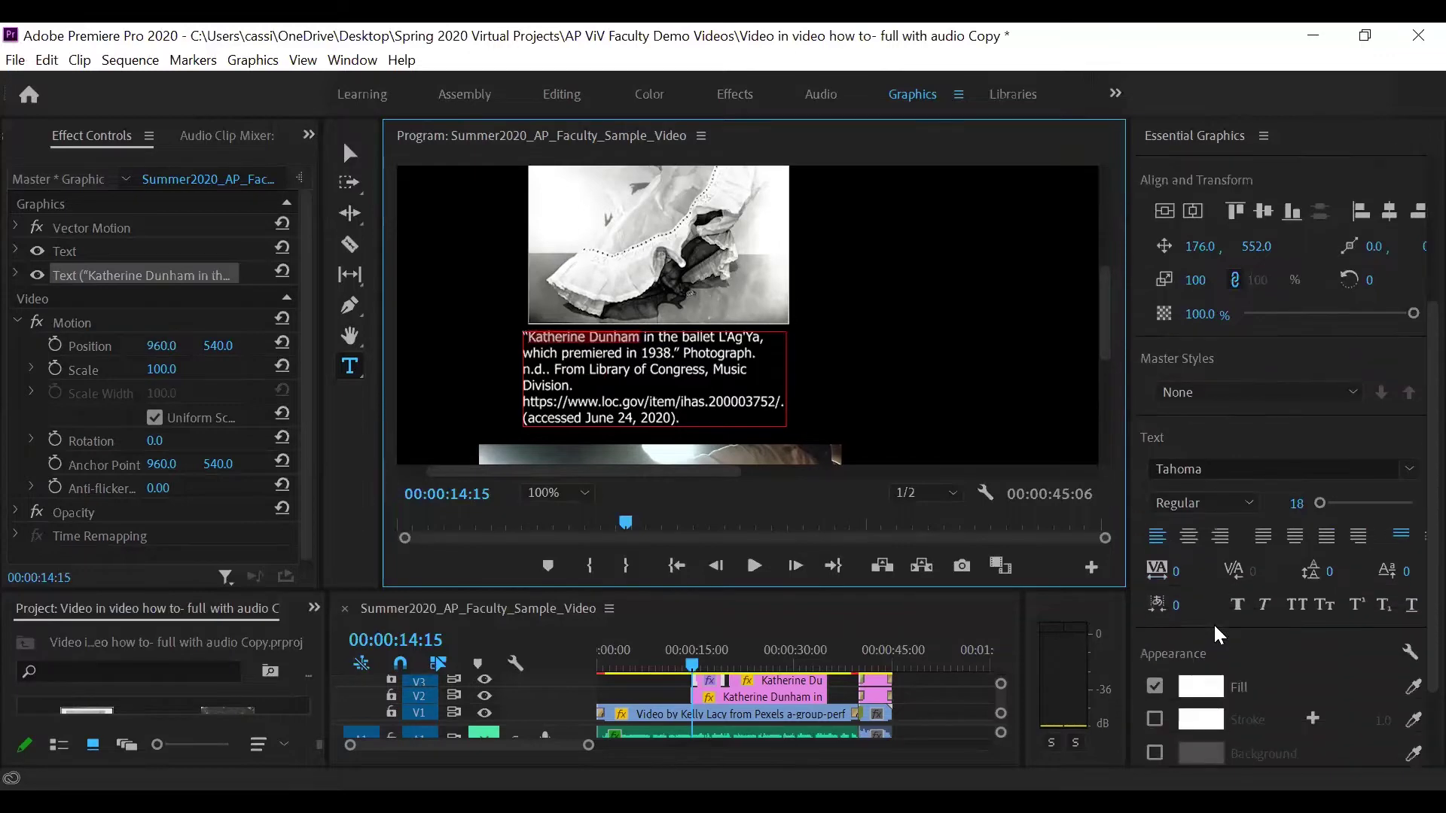
{"action": "left_click", "coordinate": [1198, 626]}
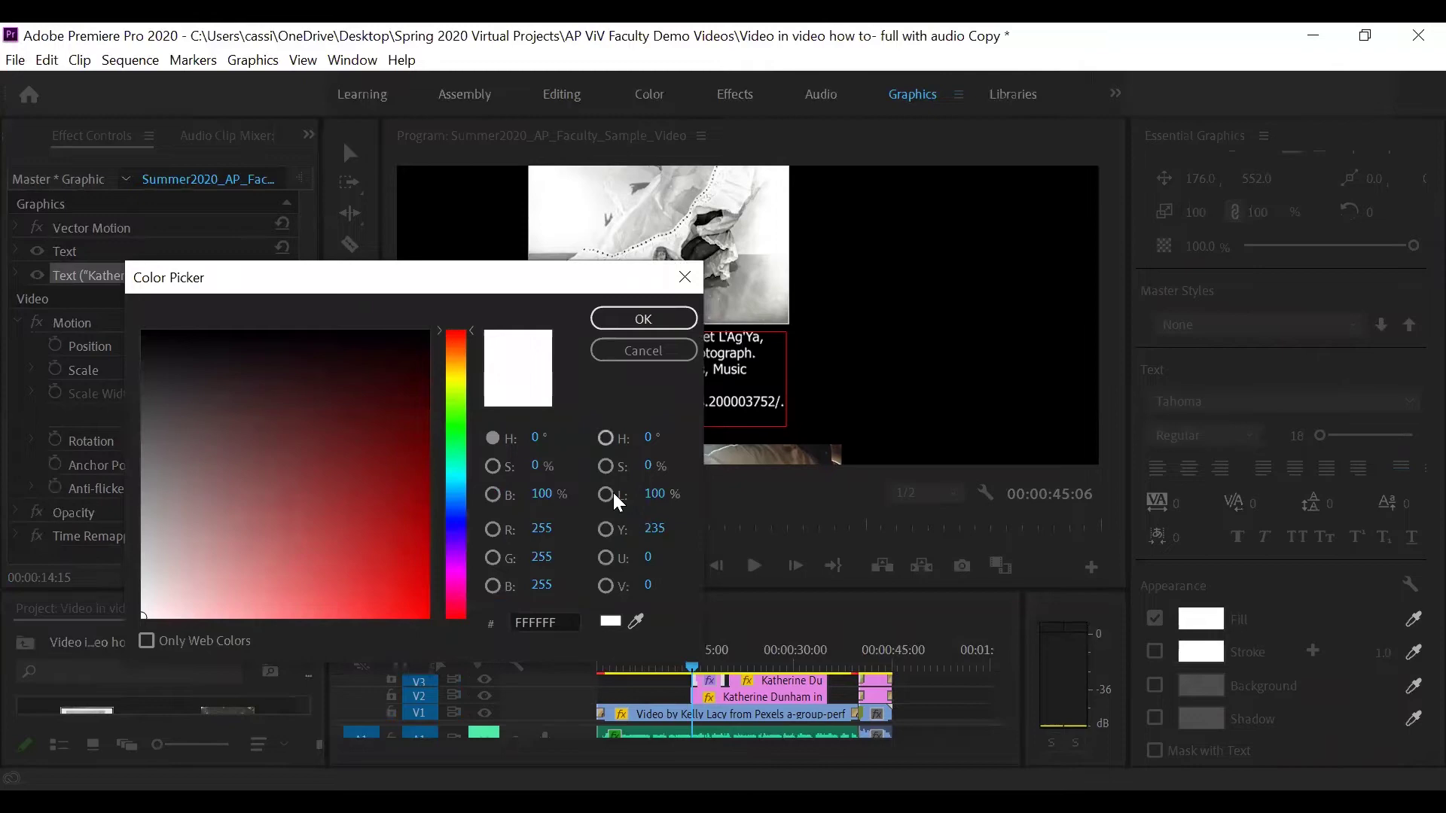
{"action": "left_click_drag", "start_coordinate": [383, 493], "coordinate": [231, 558]}
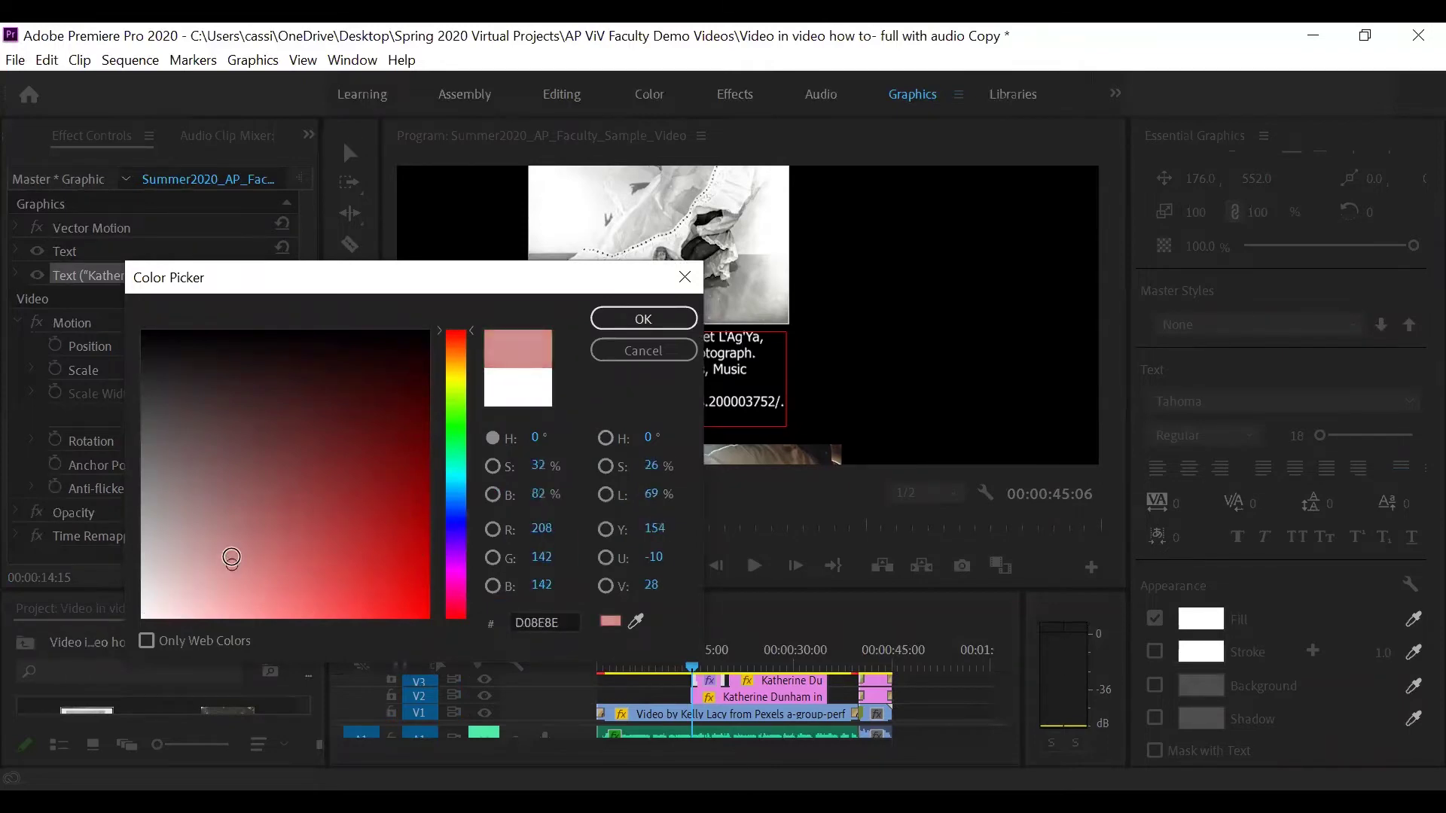
{"action": "left_click", "coordinate": [644, 319]}
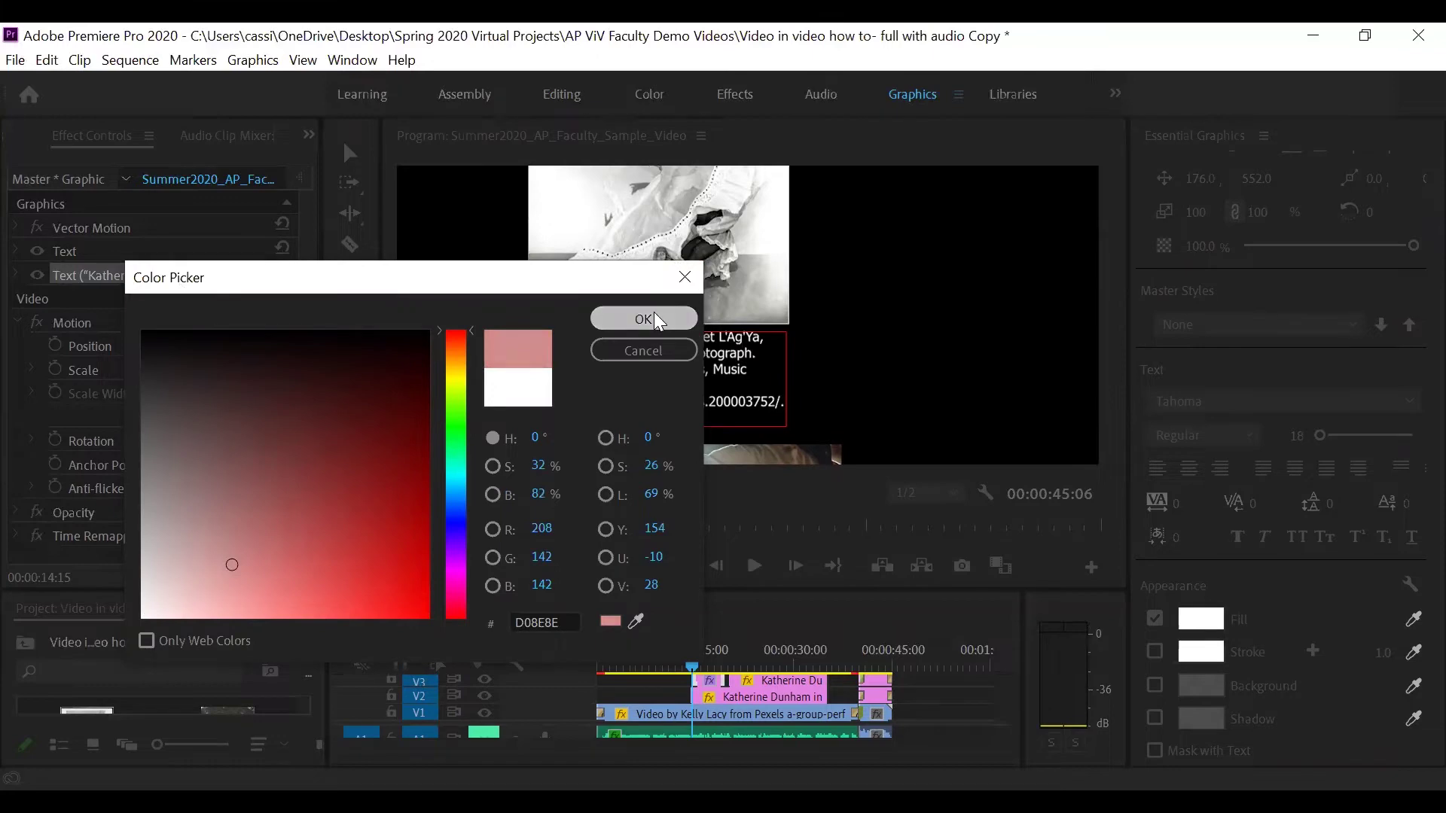
{"action": "left_click", "coordinate": [556, 351]}
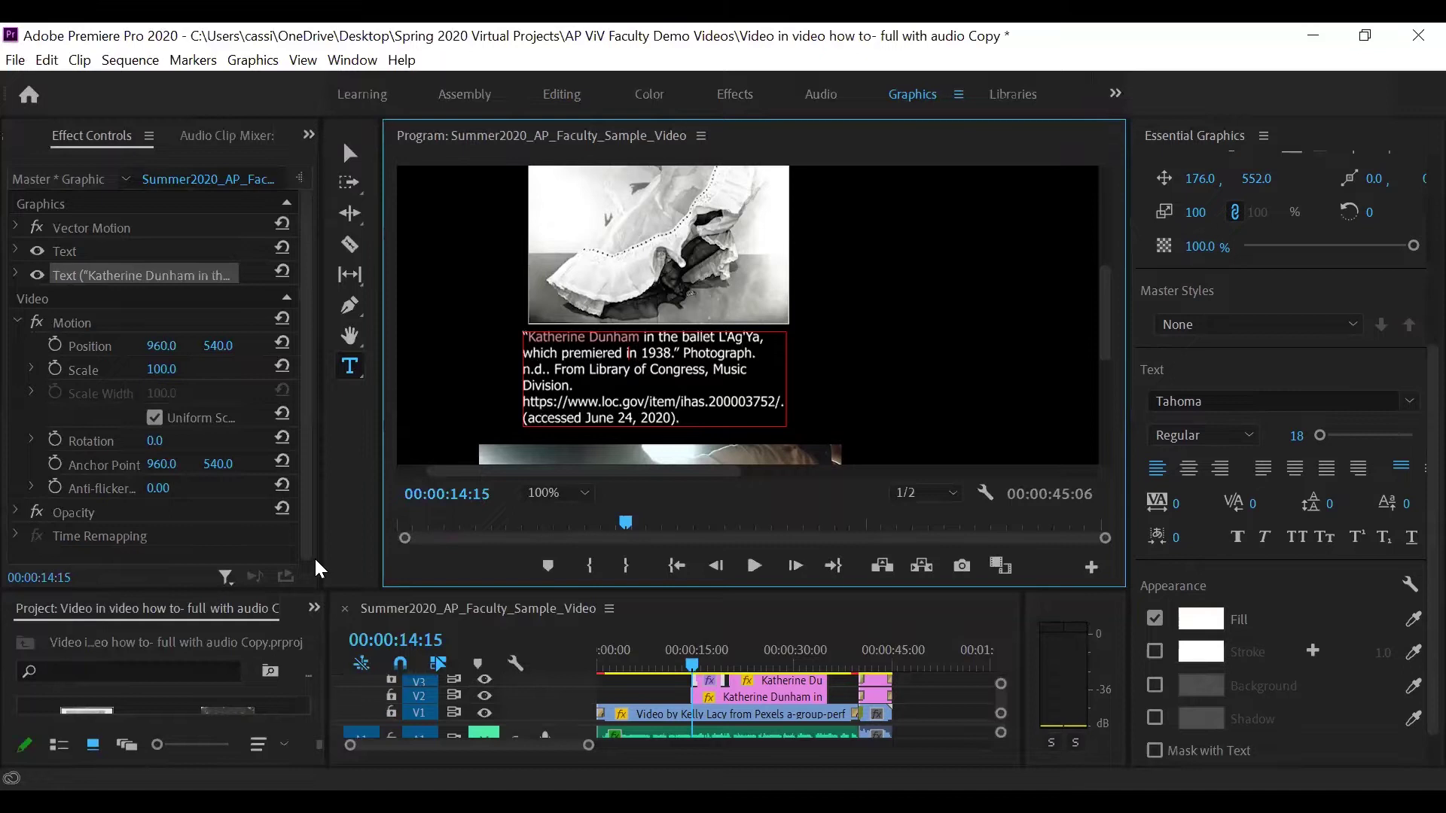
{"action": "left_click", "coordinate": [546, 416]}
Set the Program monitor zoom to Fit and make the timeline taller to show tracks up to V8
{"action": "left_click", "coordinate": [557, 495]}
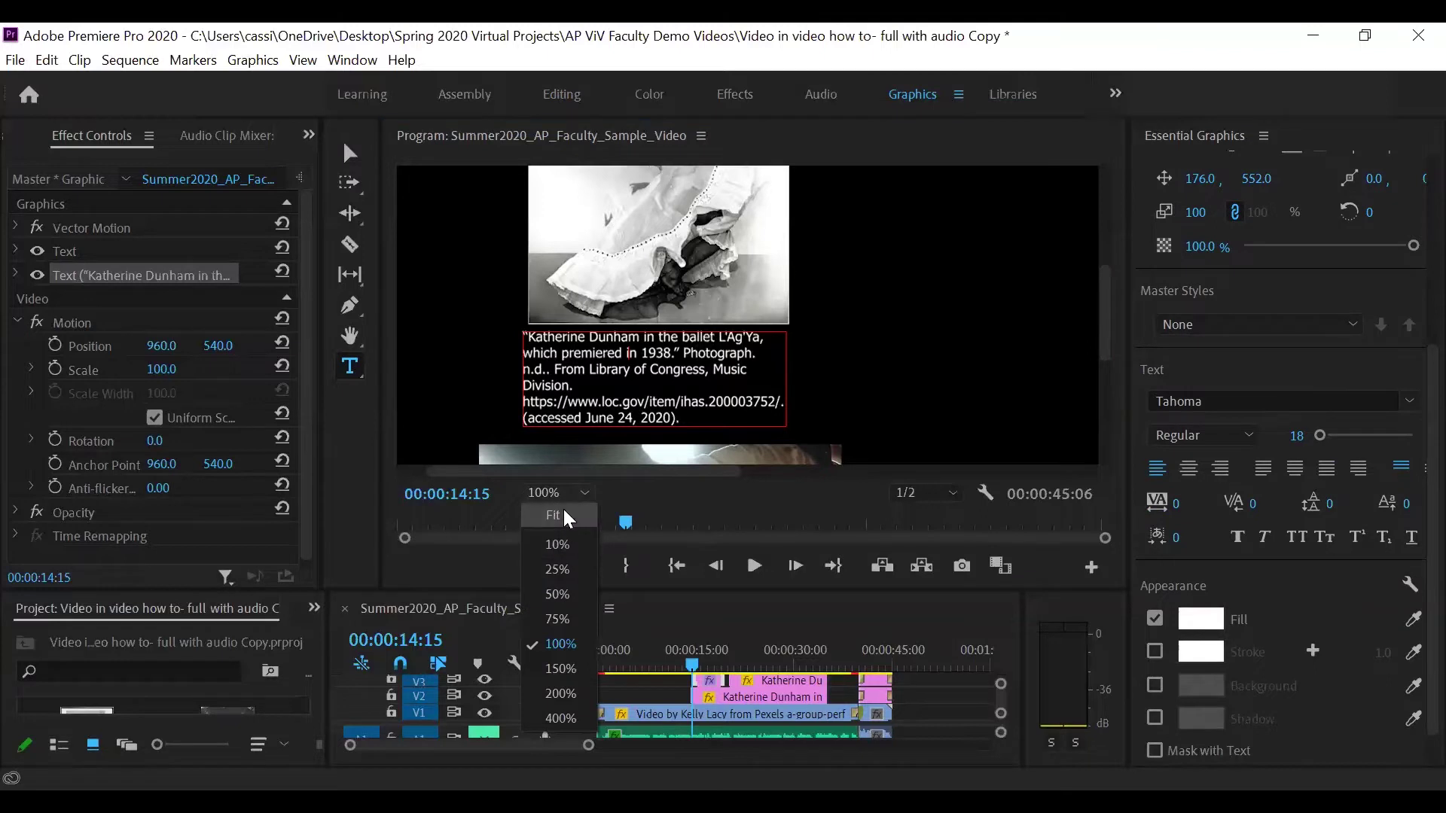
{"action": "left_click", "coordinate": [568, 519]}
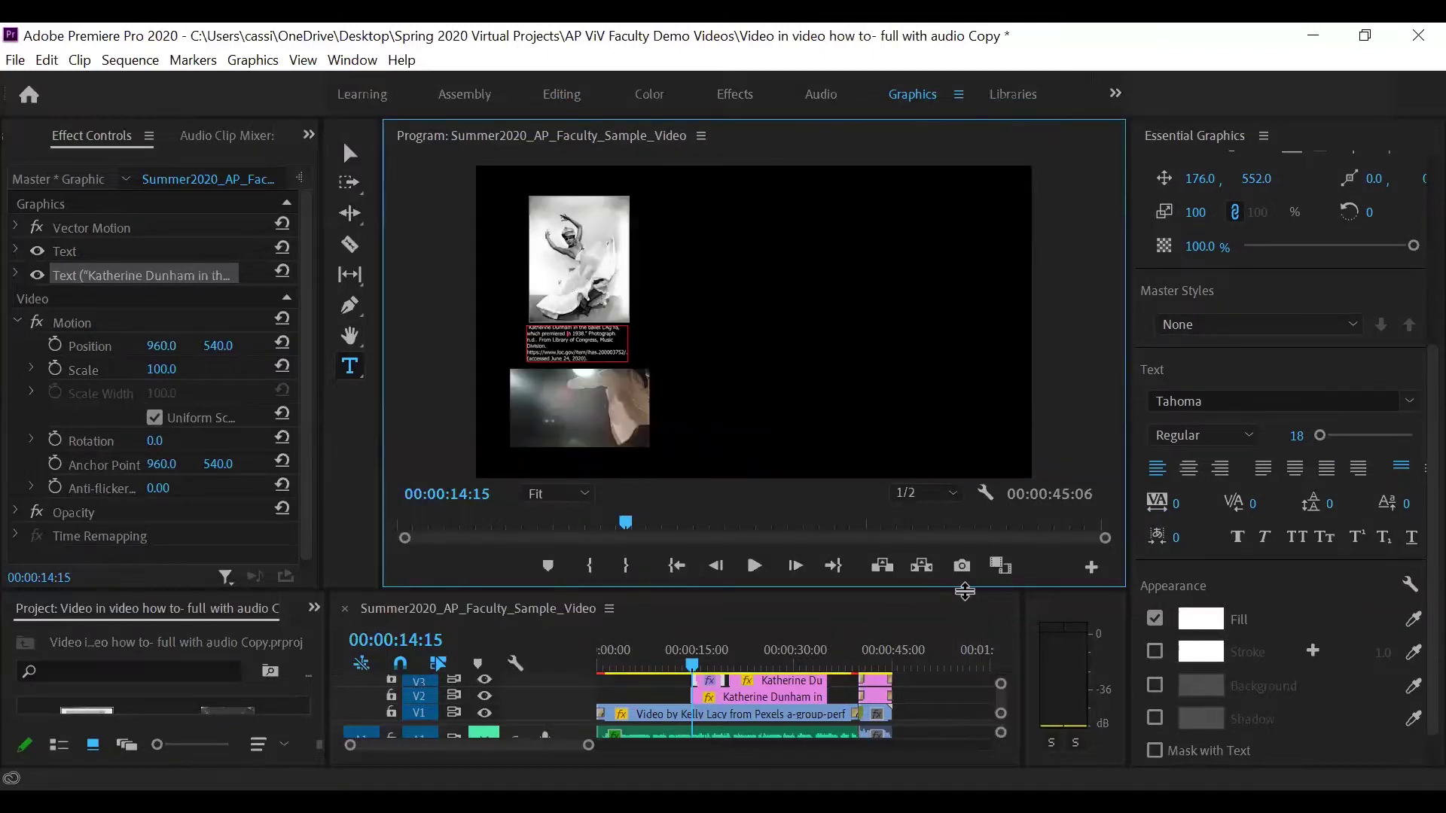
{"action": "left_click_drag", "start_coordinate": [965, 588], "coordinate": [996, 475]}
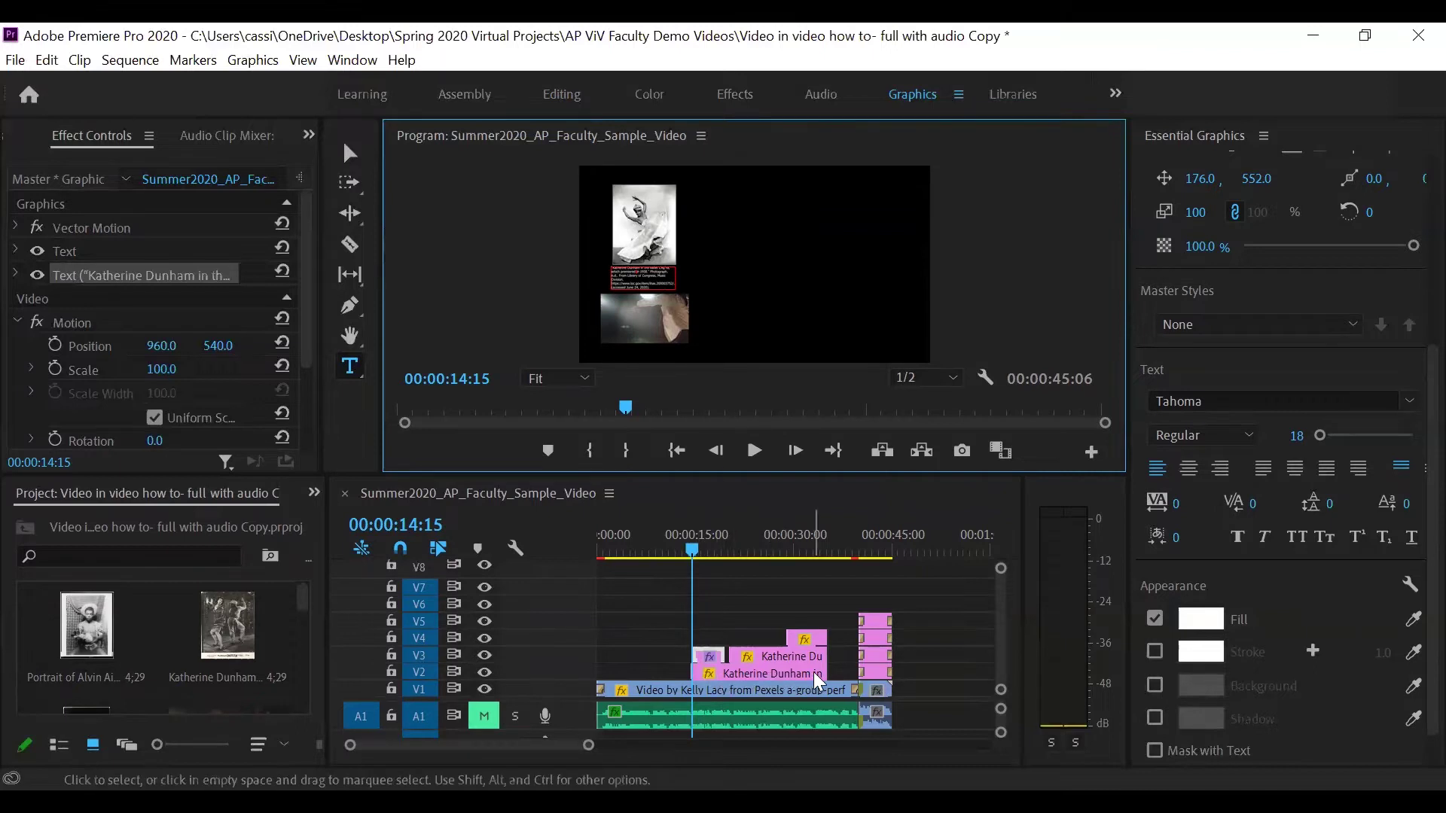
Move the small graphic clip from track V3 up to V6
{"action": "left_click", "coordinate": [347, 155]}
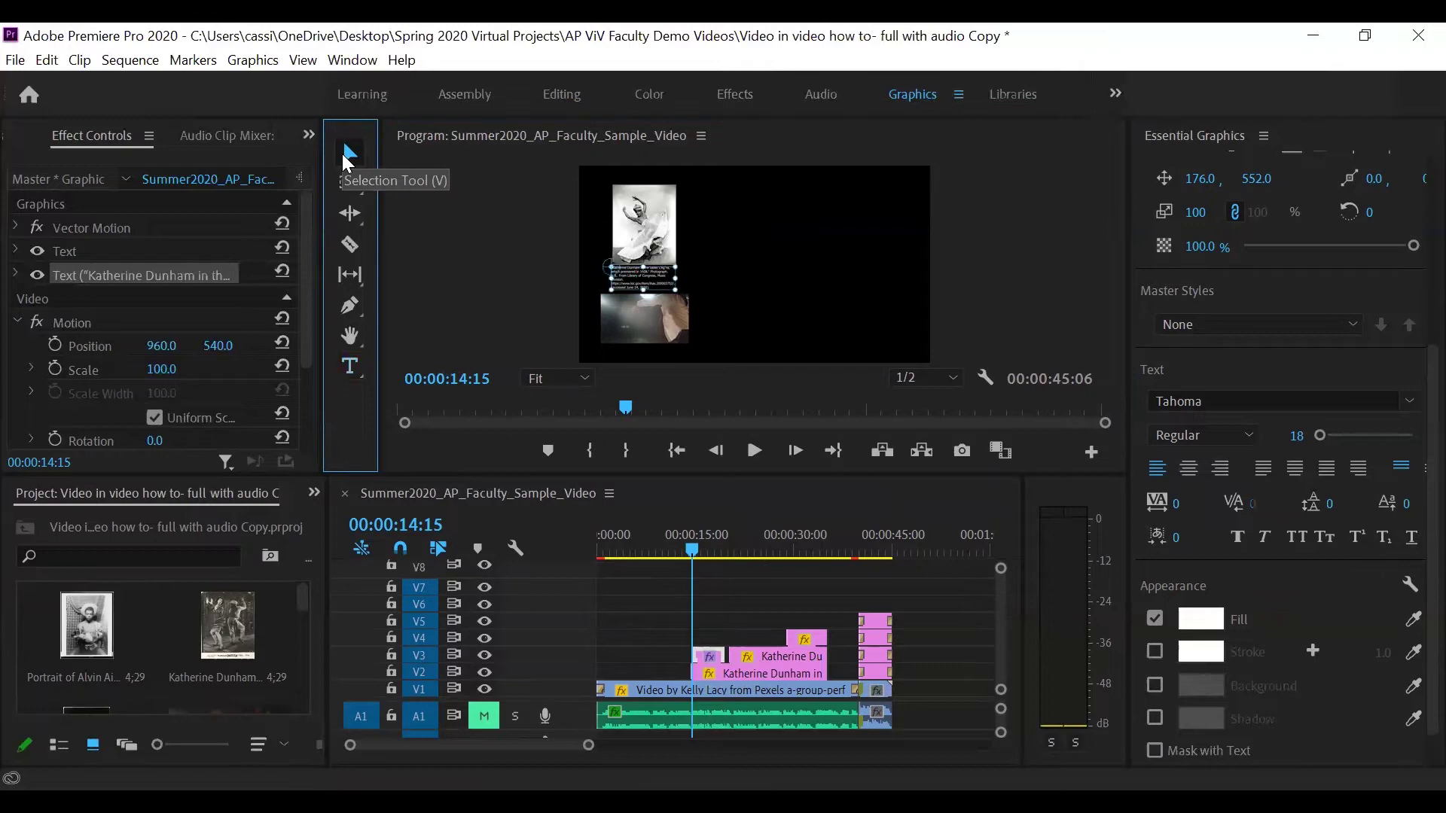
{"action": "left_click", "coordinate": [712, 663]}
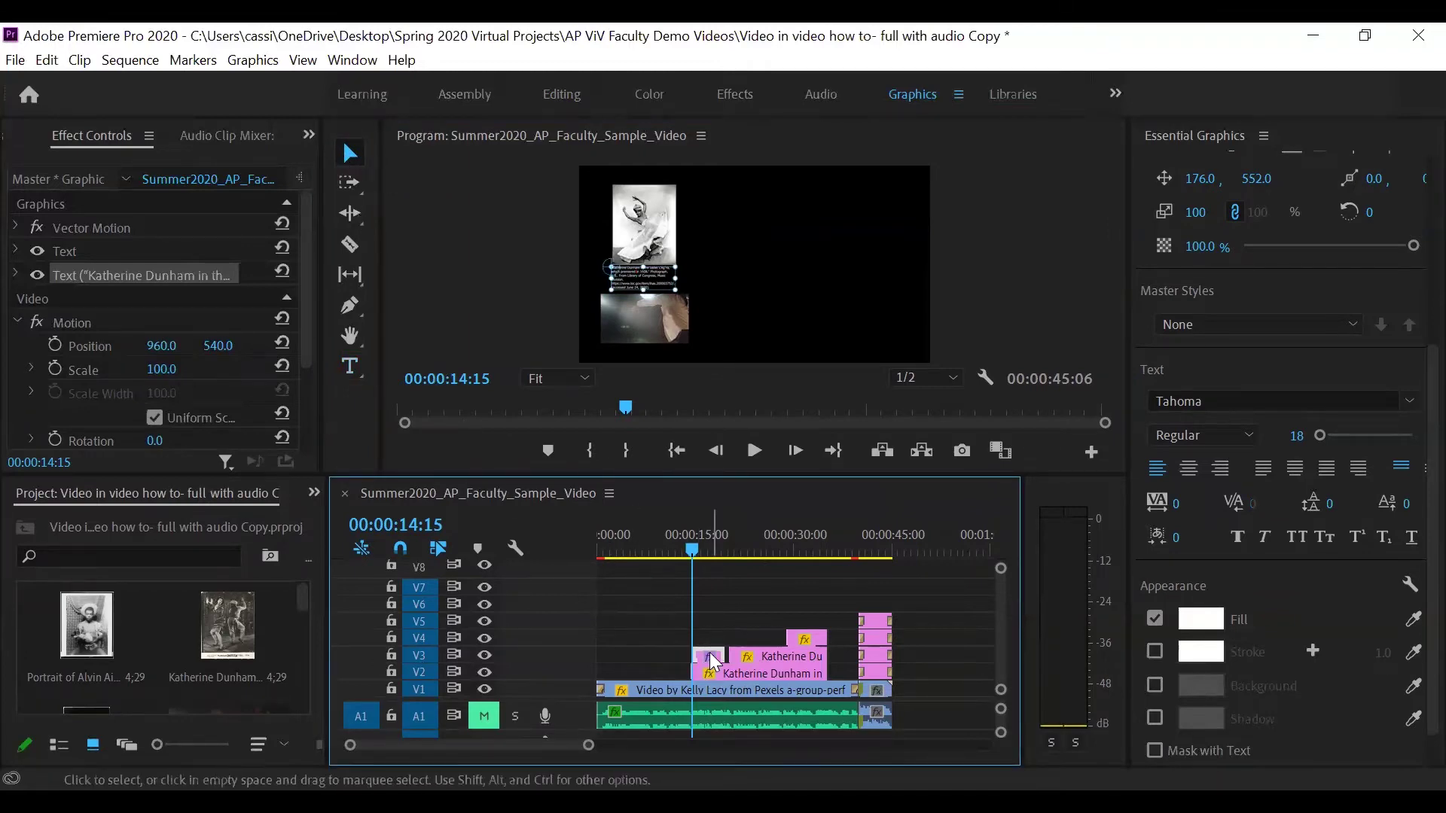
{"action": "left_click_drag", "start_coordinate": [714, 662], "coordinate": [712, 610]}
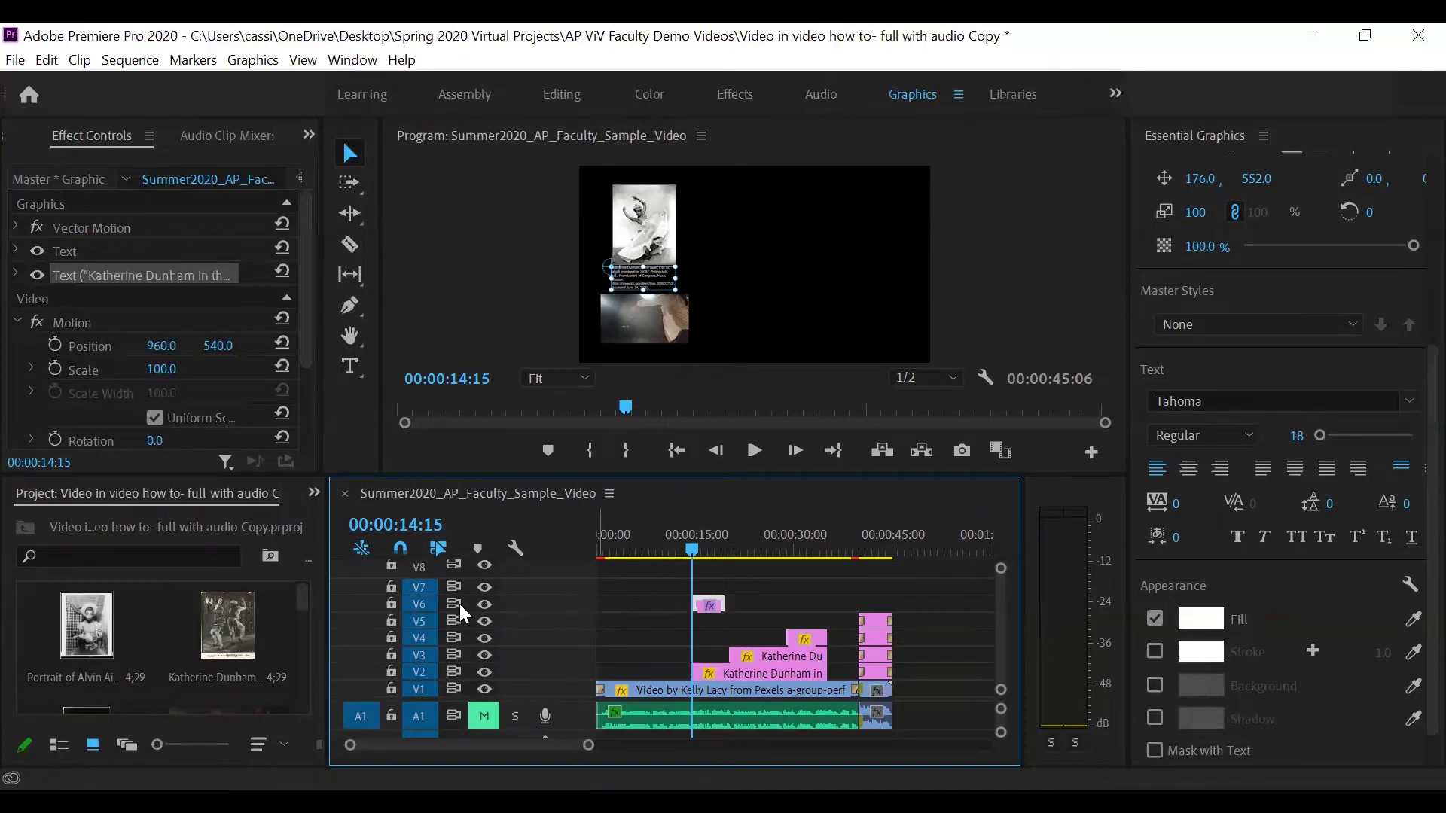
Add a new V9 video track from the track header menu
{"action": "right_click", "coordinate": [525, 598]}
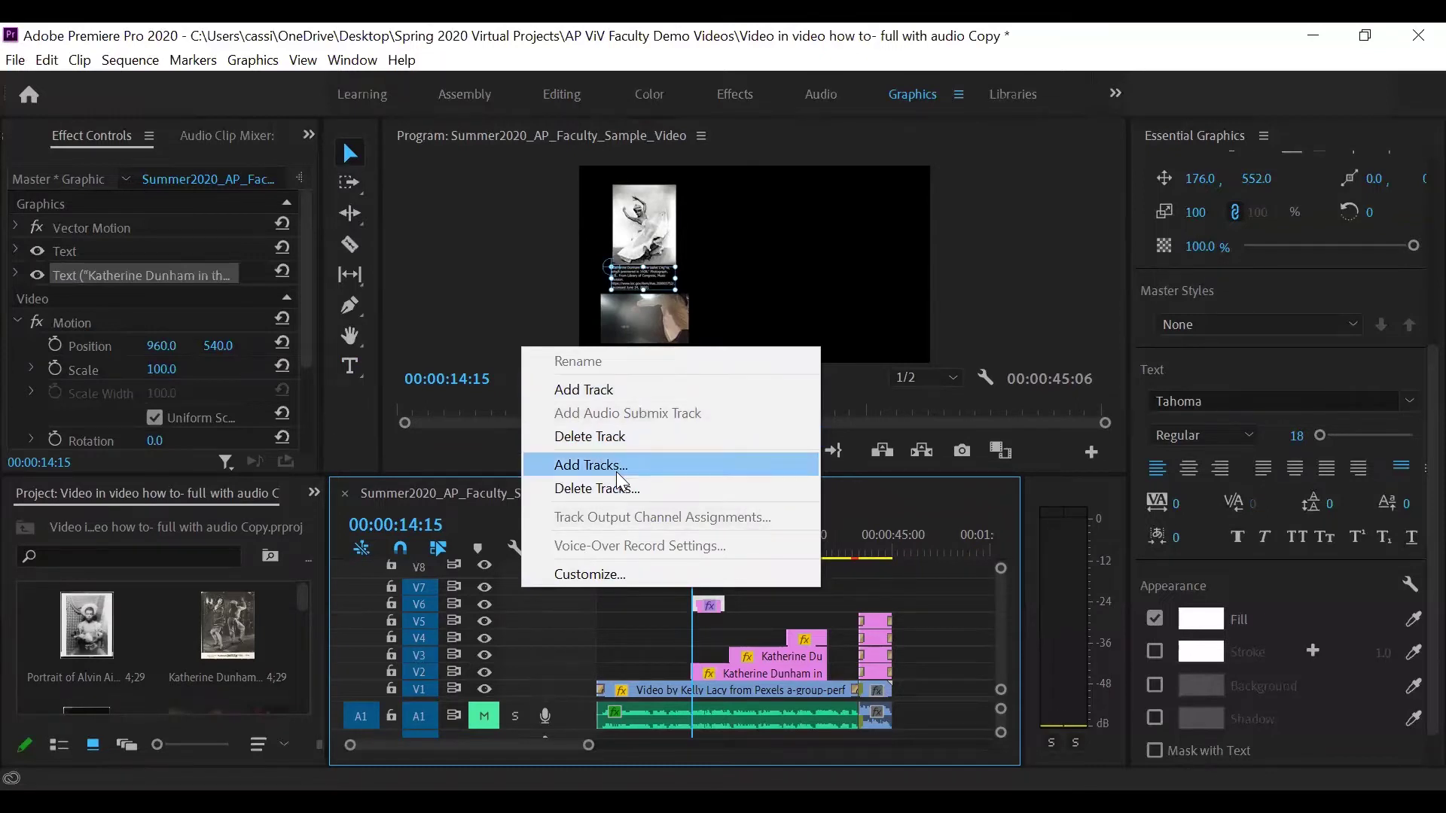
{"action": "left_click", "coordinate": [637, 388]}
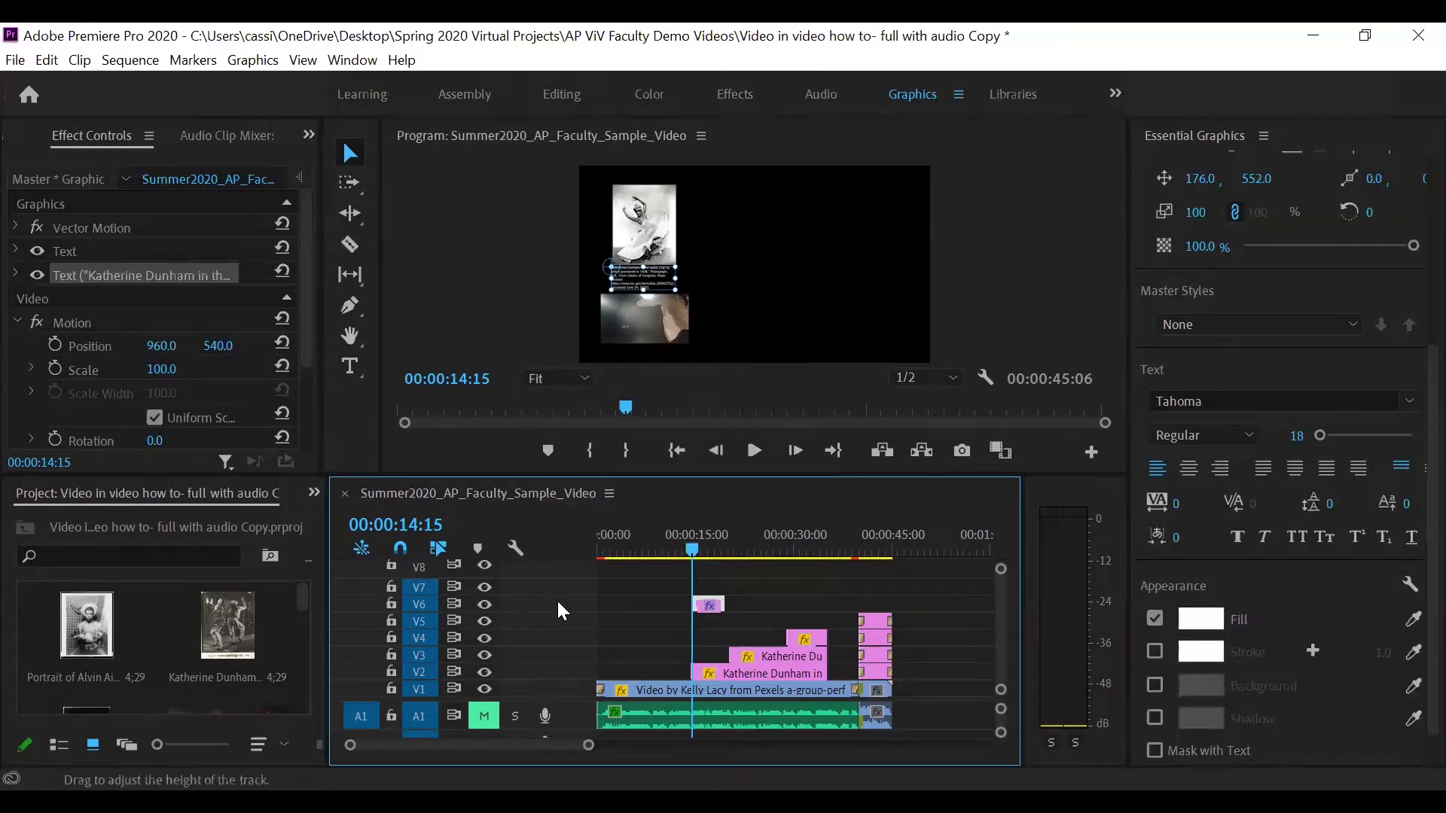
{"action": "left_click_drag", "start_coordinate": [755, 476], "coordinate": [766, 420]}
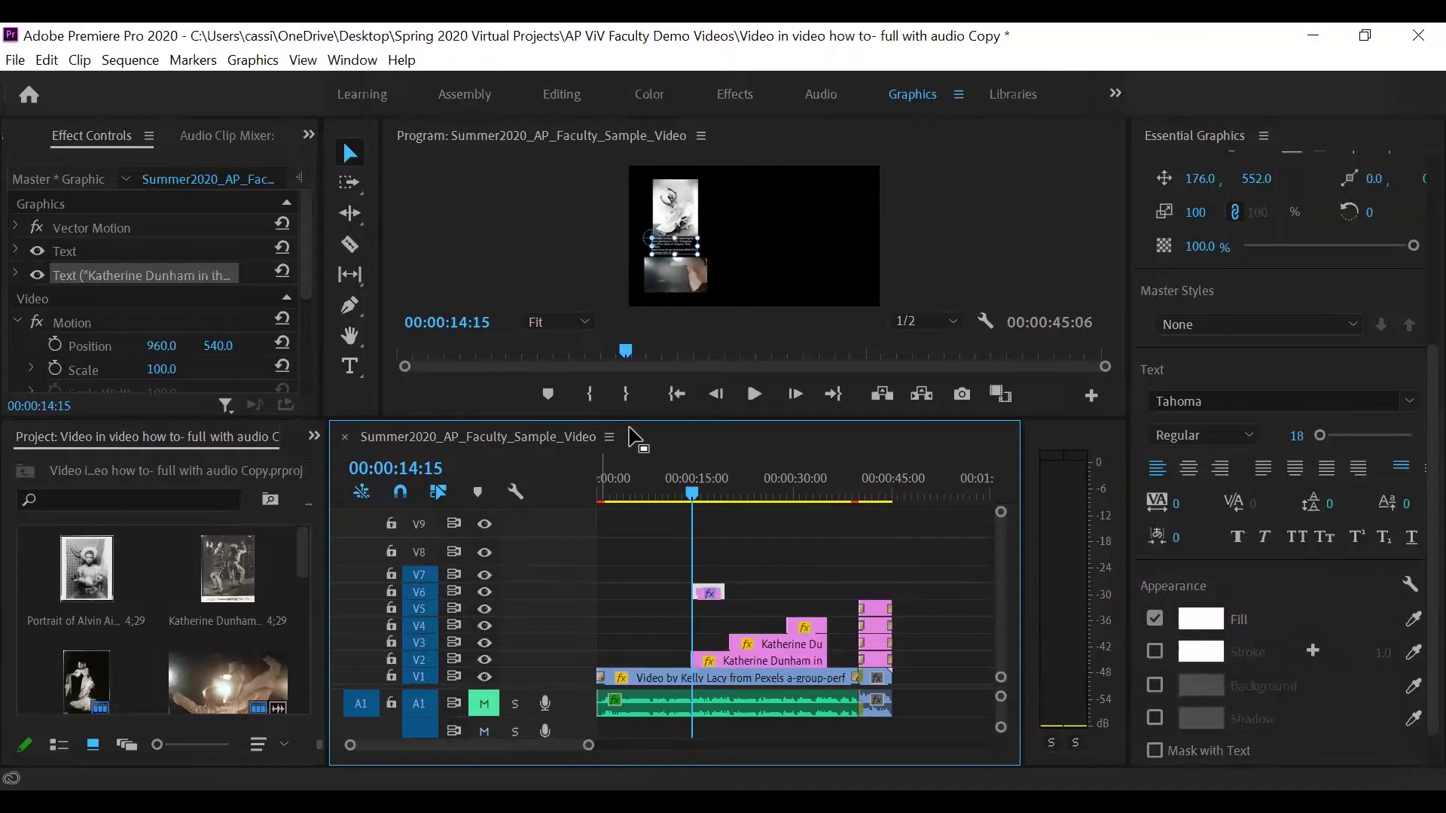
Trim the V6 citation Graphic to run 00:00:14:15–00:00:35:07 and scrub through to review it
{"action": "left_click_drag", "start_coordinate": [674, 419], "coordinate": [686, 522]}
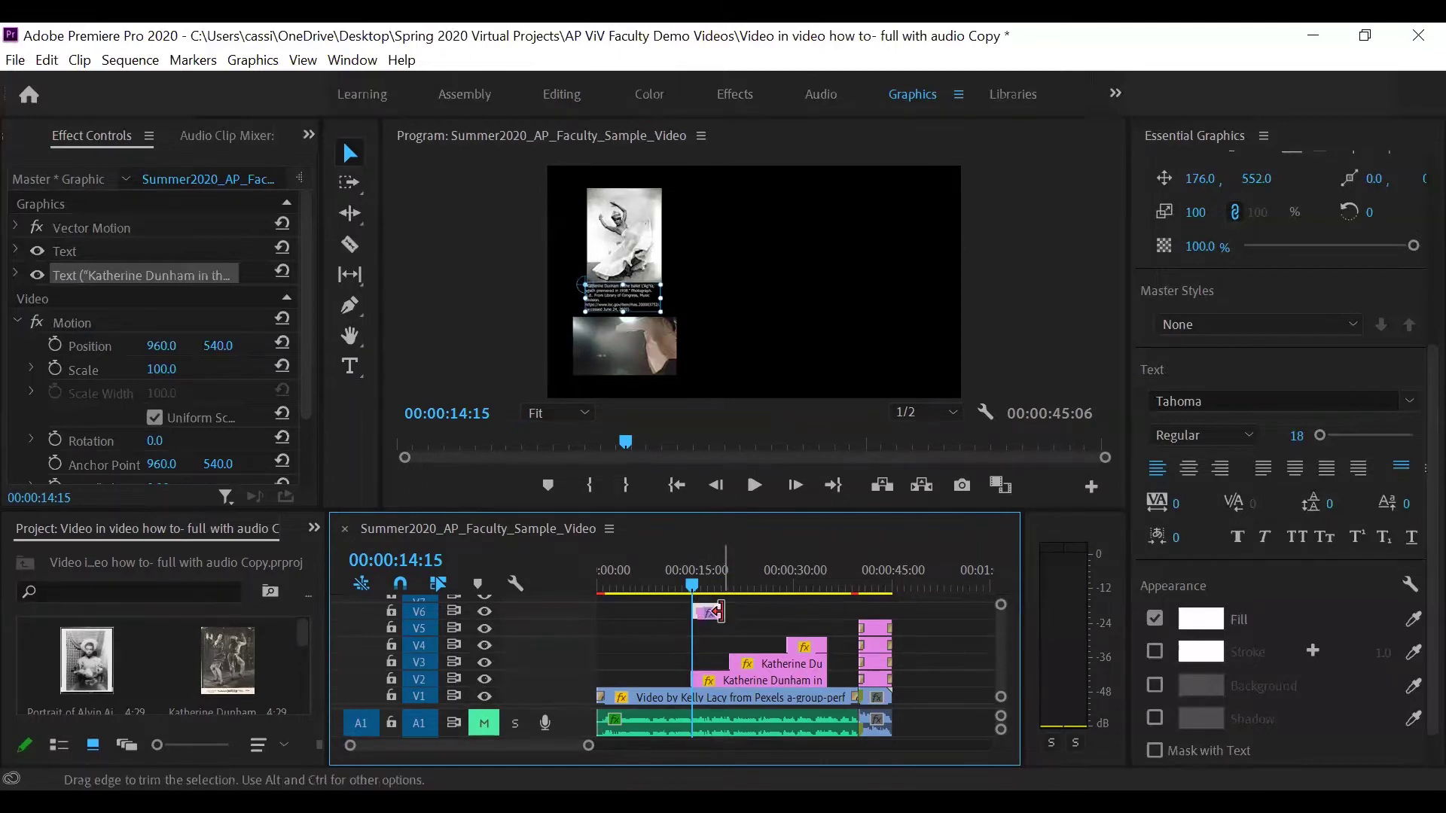
{"action": "left_click_drag", "start_coordinate": [725, 615], "coordinate": [820, 613]}
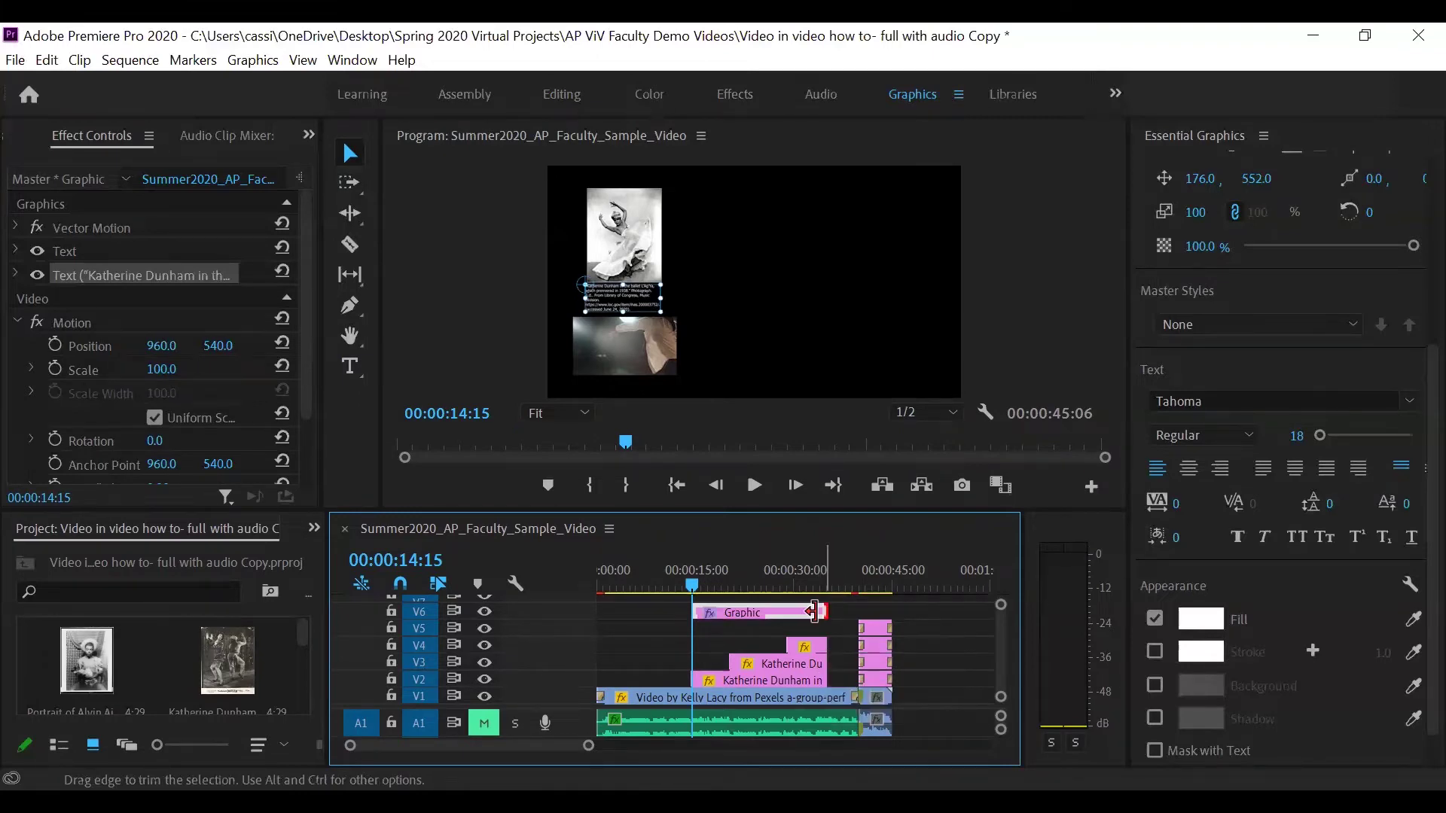
{"action": "mouse_move", "coordinate": [815, 612]}
{"action": "left_mouse_down"}
{"action": "mouse_move", "coordinate": [717, 618]}
{"action": "mouse_move", "coordinate": [821, 610]}
{"action": "left_mouse_up"}
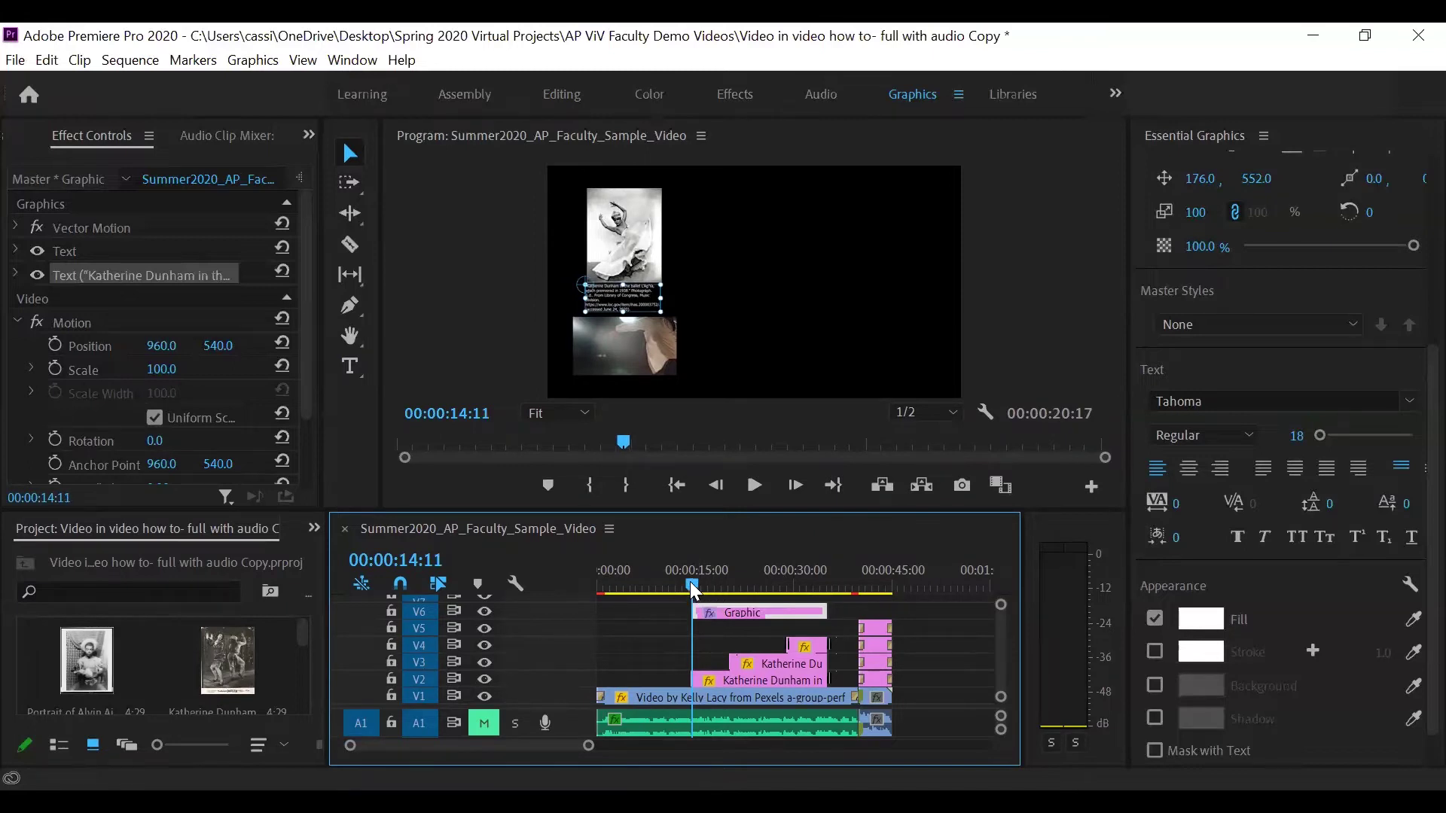
{"action": "mouse_move", "coordinate": [693, 593]}
{"action": "left_mouse_down"}
{"action": "mouse_move", "coordinate": [830, 593]}
{"action": "mouse_move", "coordinate": [695, 607]}
{"action": "left_mouse_up"}
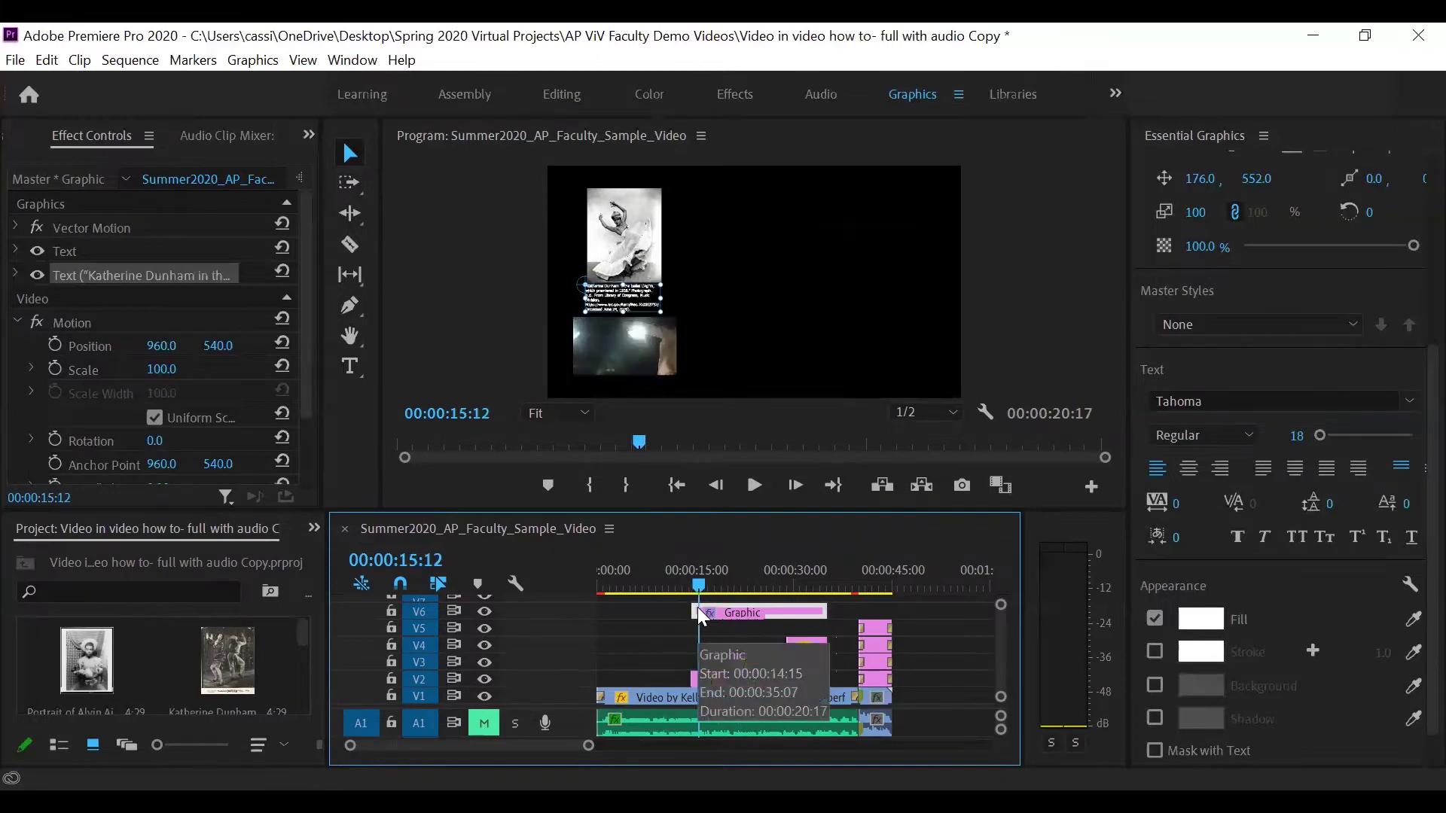
{"action": "mouse_move", "coordinate": [698, 607]}
{"action": "left_mouse_down"}
{"action": "mouse_move", "coordinate": [800, 603]}
{"action": "mouse_move", "coordinate": [691, 603]}
{"action": "left_mouse_up"}
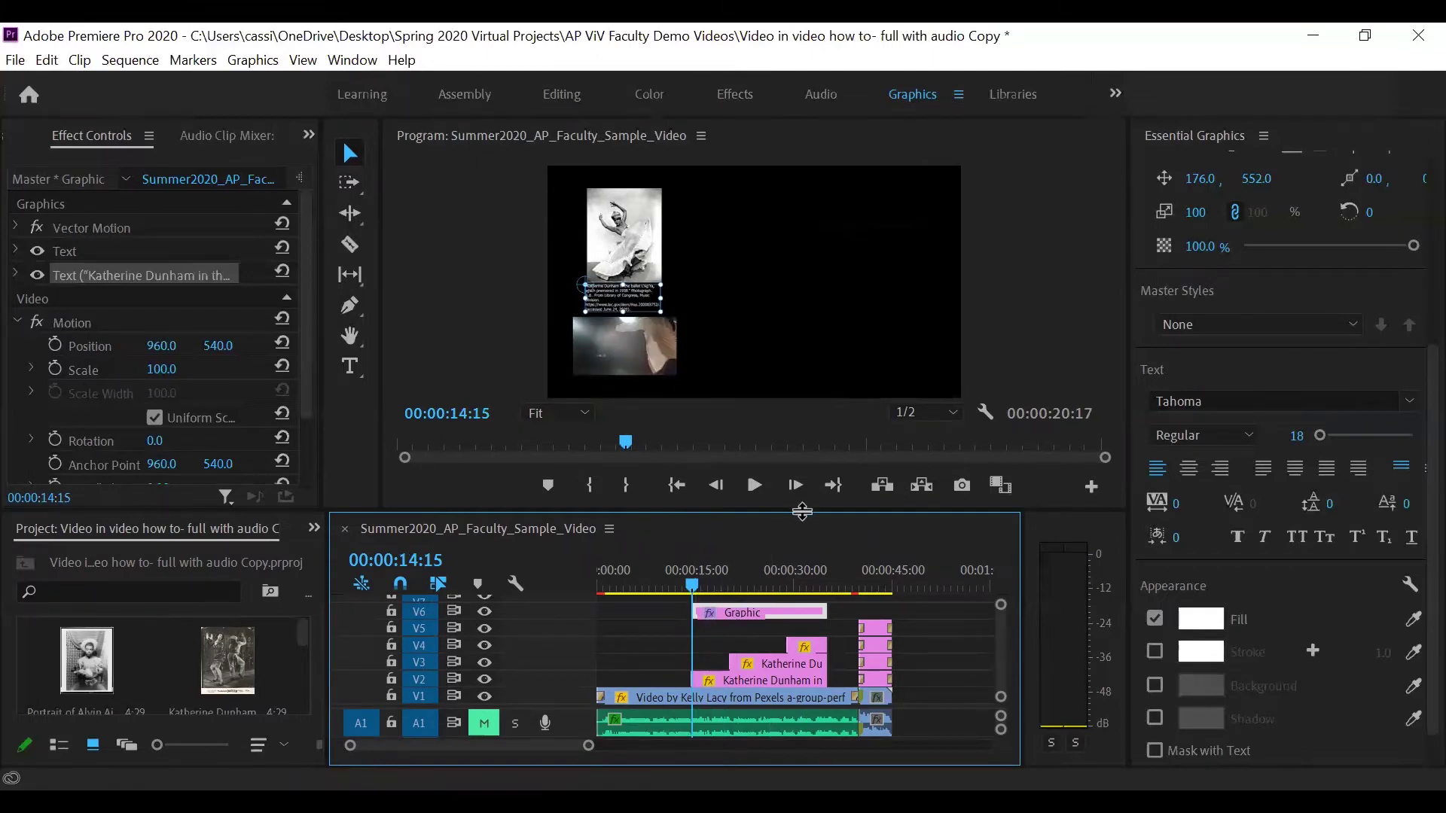
Enlarge the timeline to show tracks V7 and V8, and scrub to 00:00:20:07
{"action": "left_click_drag", "start_coordinate": [802, 512], "coordinate": [802, 473]}
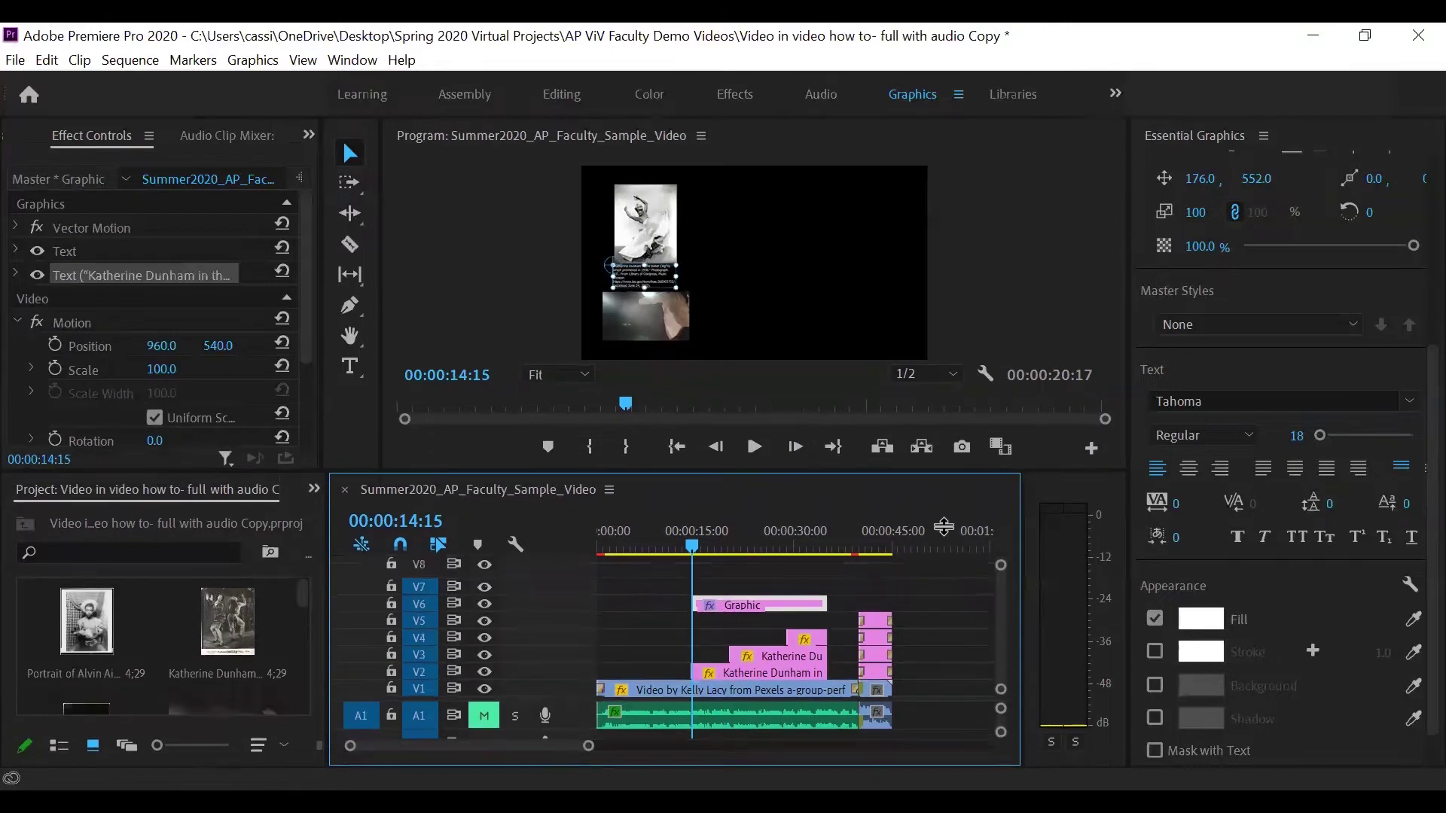
{"action": "left_click_drag", "start_coordinate": [1019, 520], "coordinate": [1081, 519]}
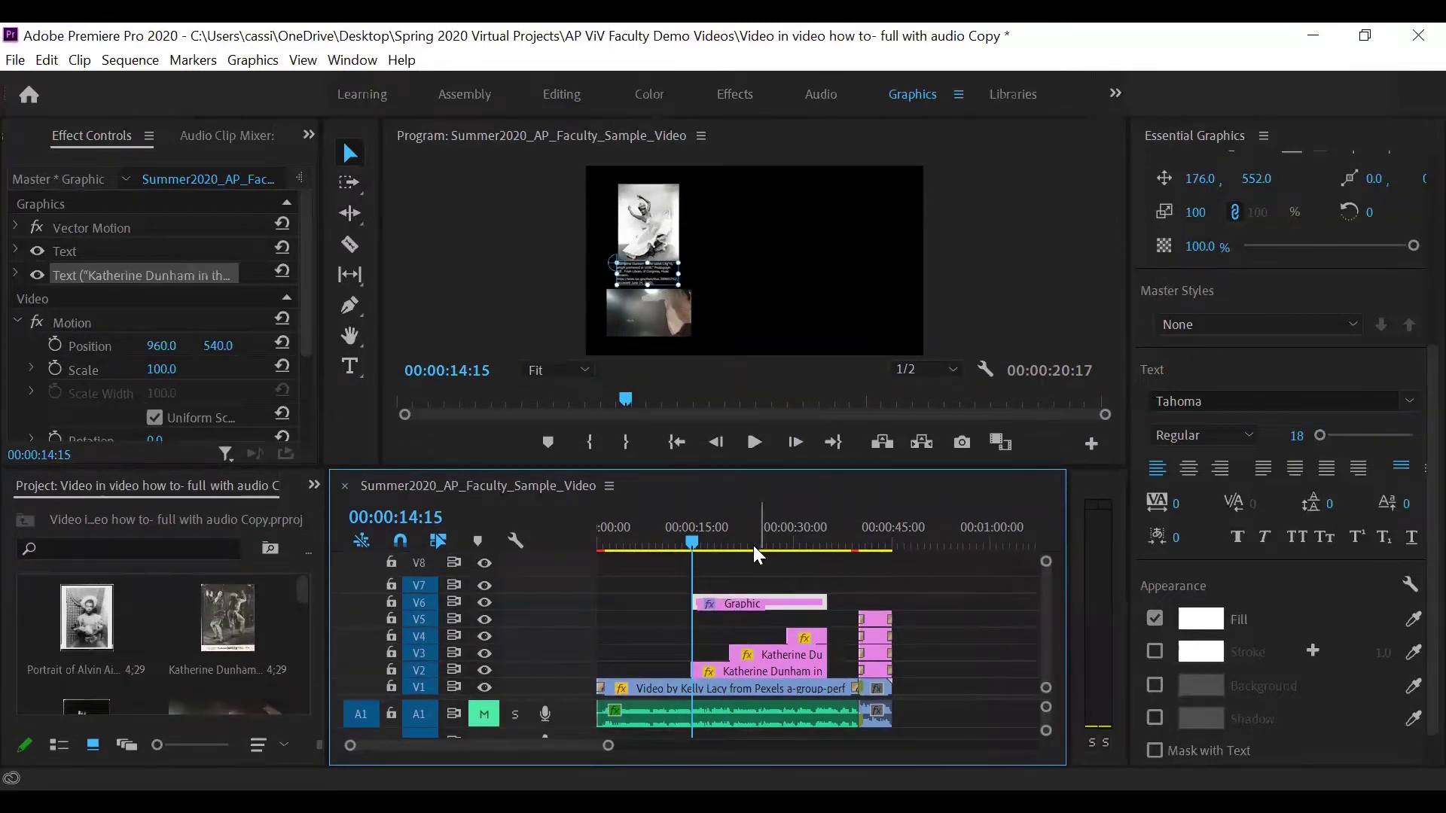
{"action": "left_click_drag", "start_coordinate": [697, 550], "coordinate": [728, 547]}
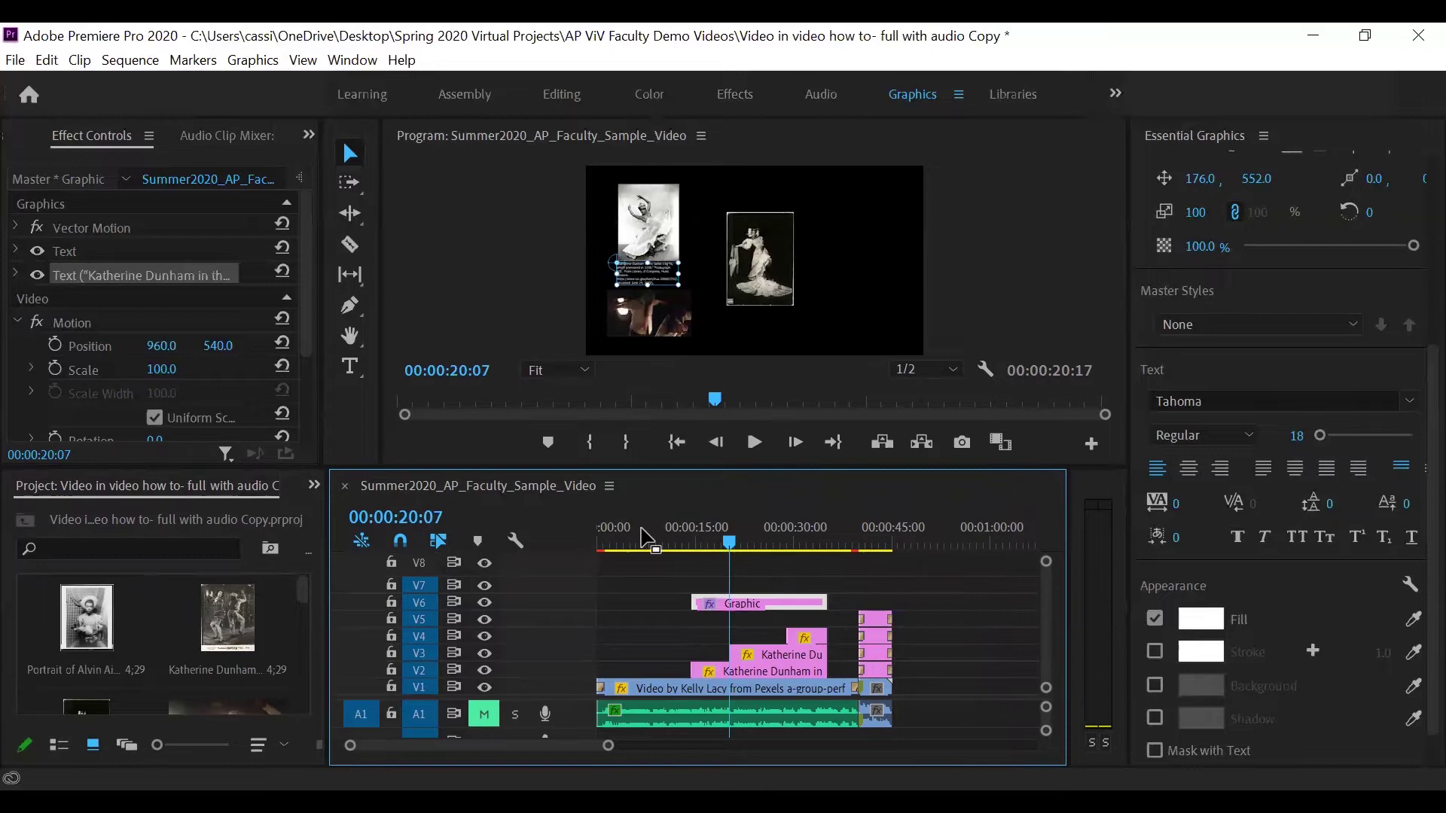
{"action": "left_click_drag", "start_coordinate": [348, 747], "coordinate": [381, 751]}
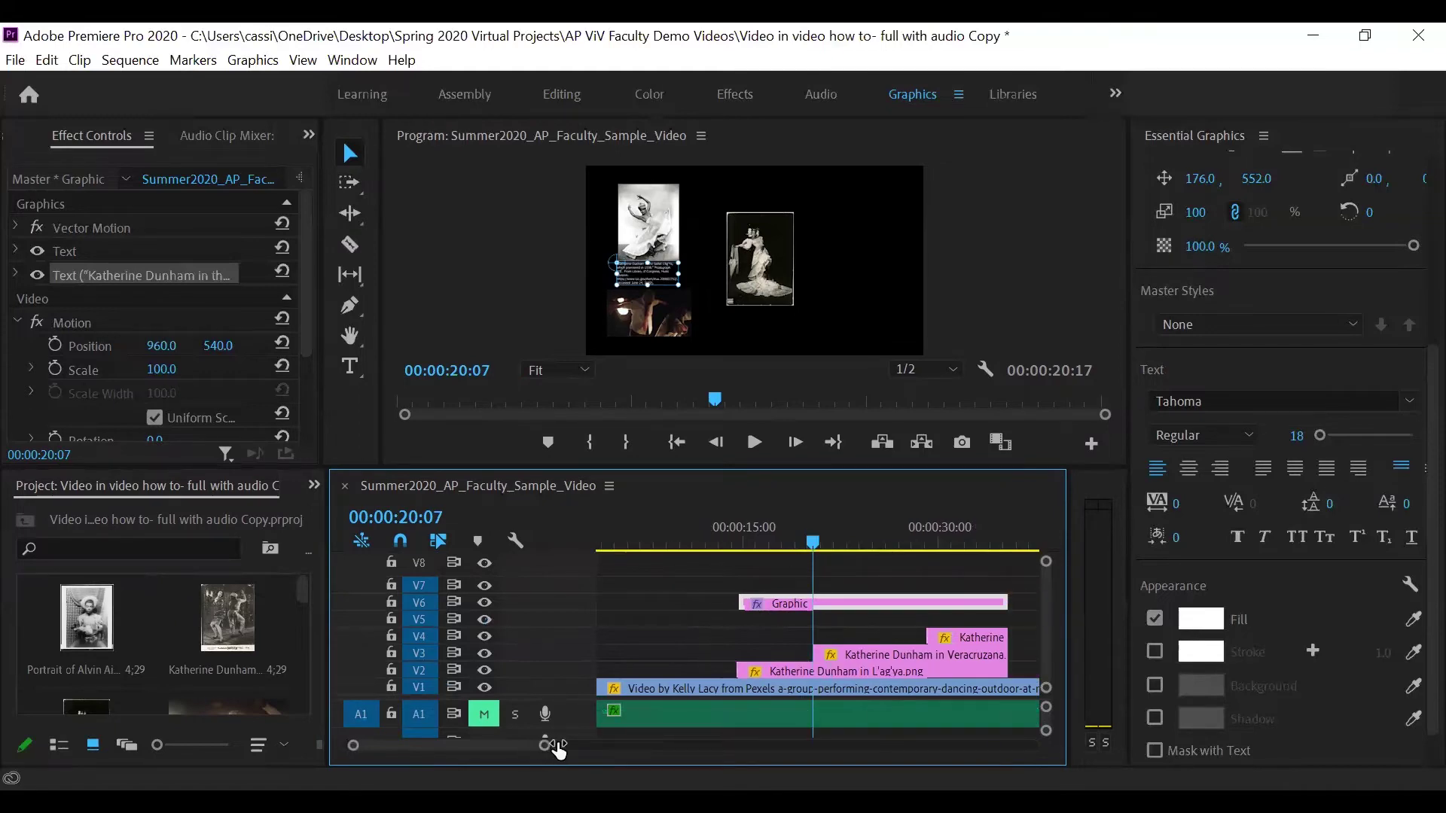
{"action": "left_click_drag", "start_coordinate": [559, 750], "coordinate": [624, 751]}
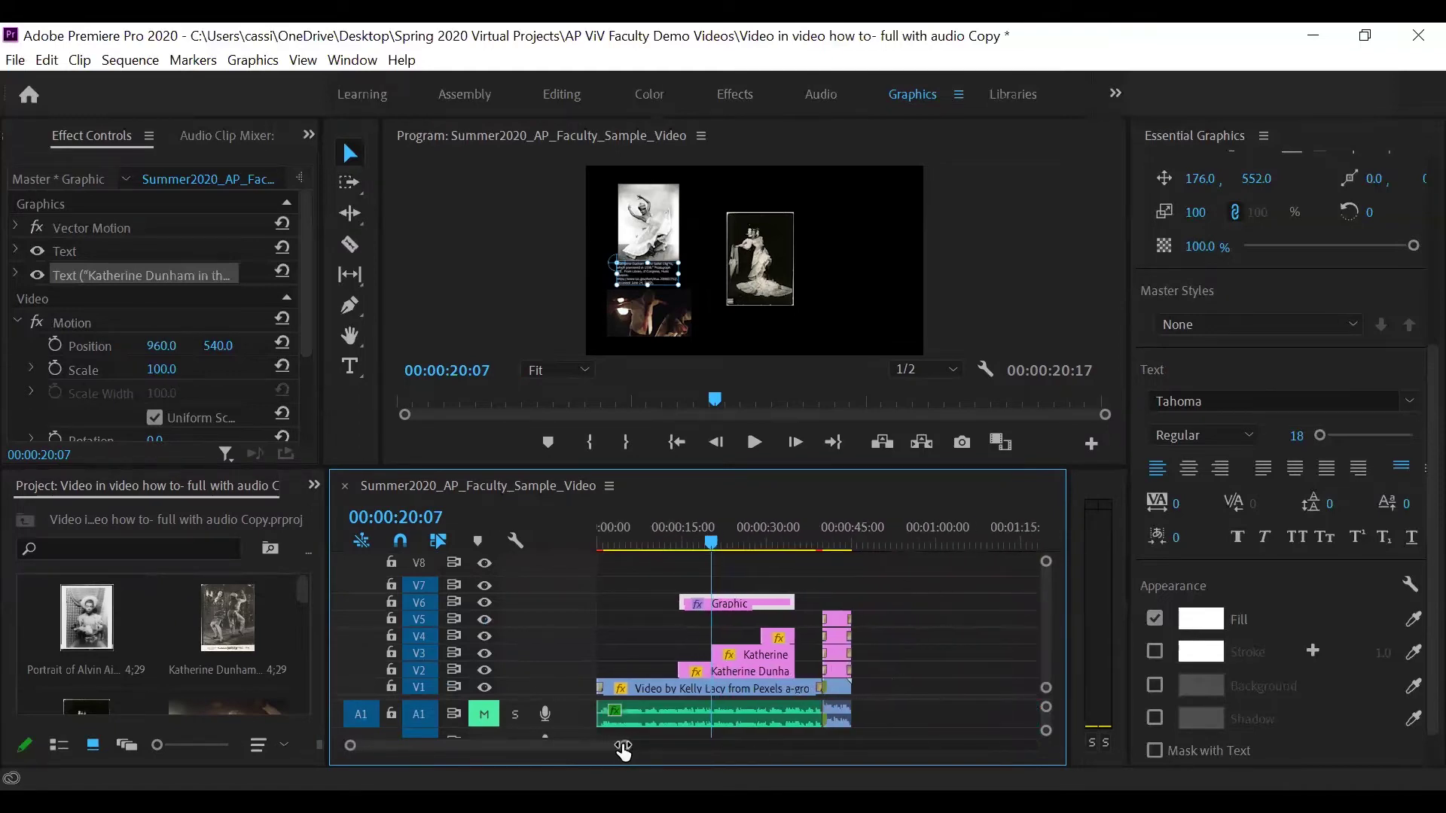
Select, then deselect, the first citation's Graphic clip on the timeline
{"action": "left_click", "coordinate": [638, 595]}
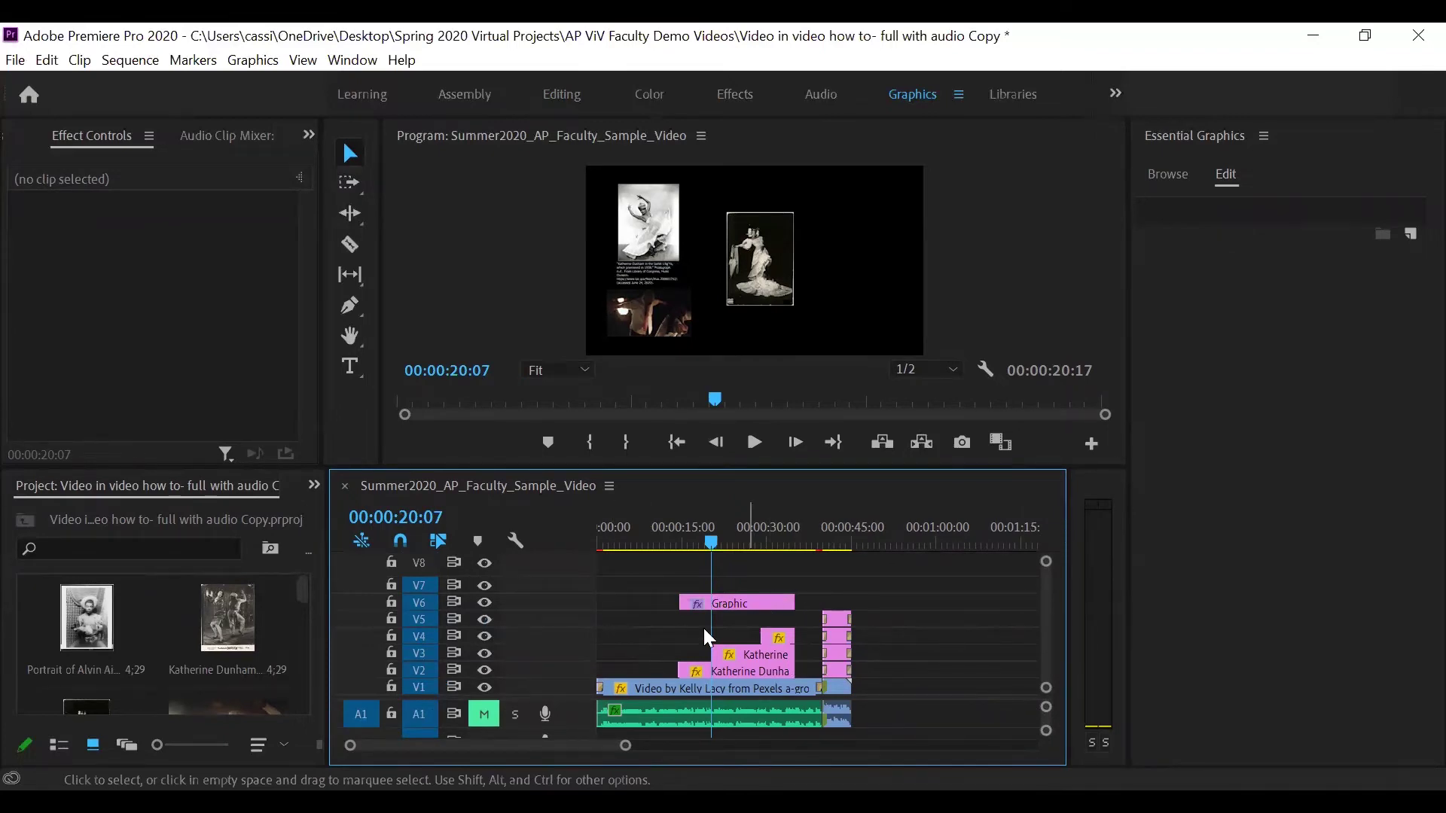
{"action": "left_click", "coordinate": [723, 603]}
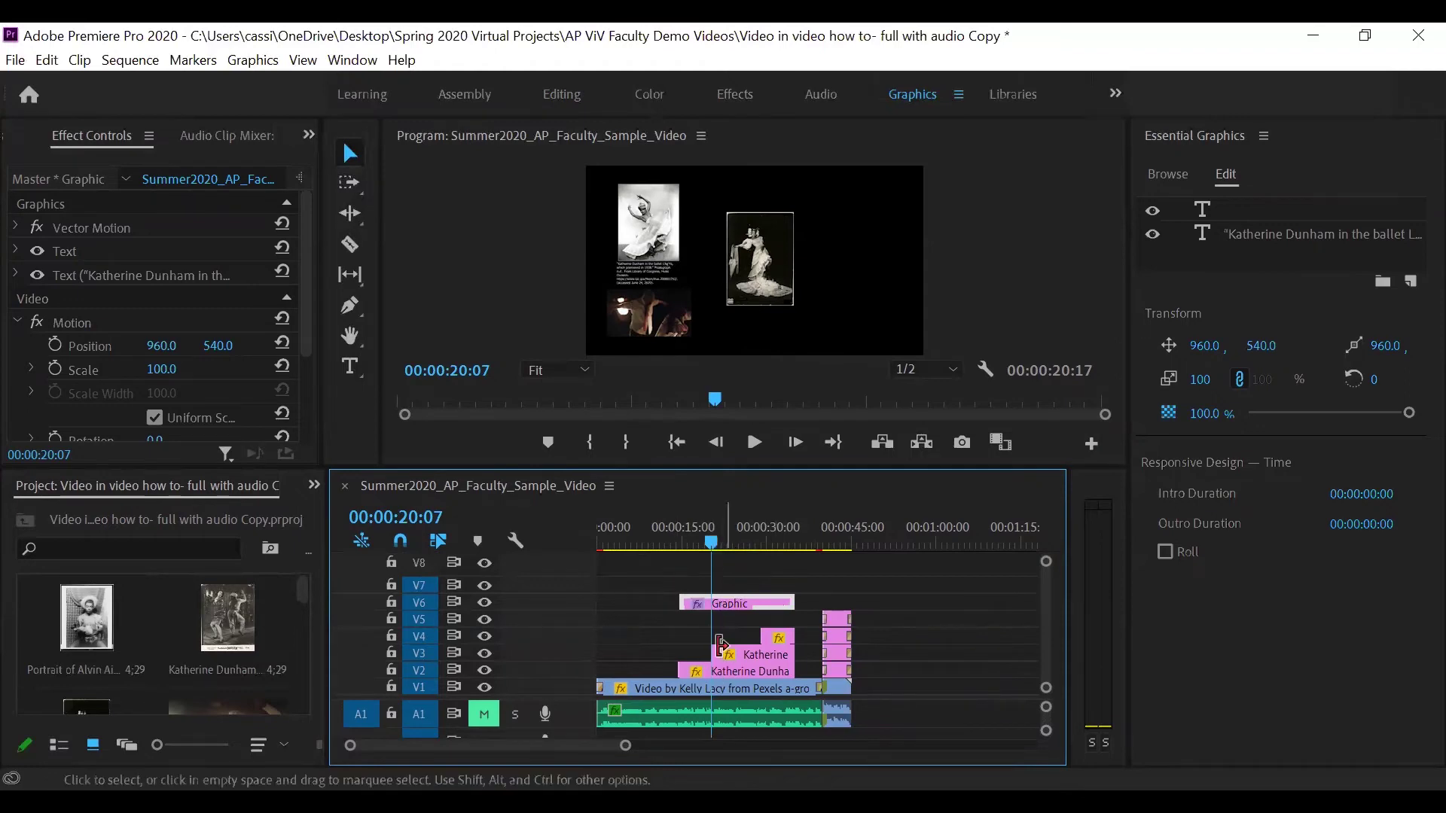
{"action": "left_click", "coordinate": [649, 580]}
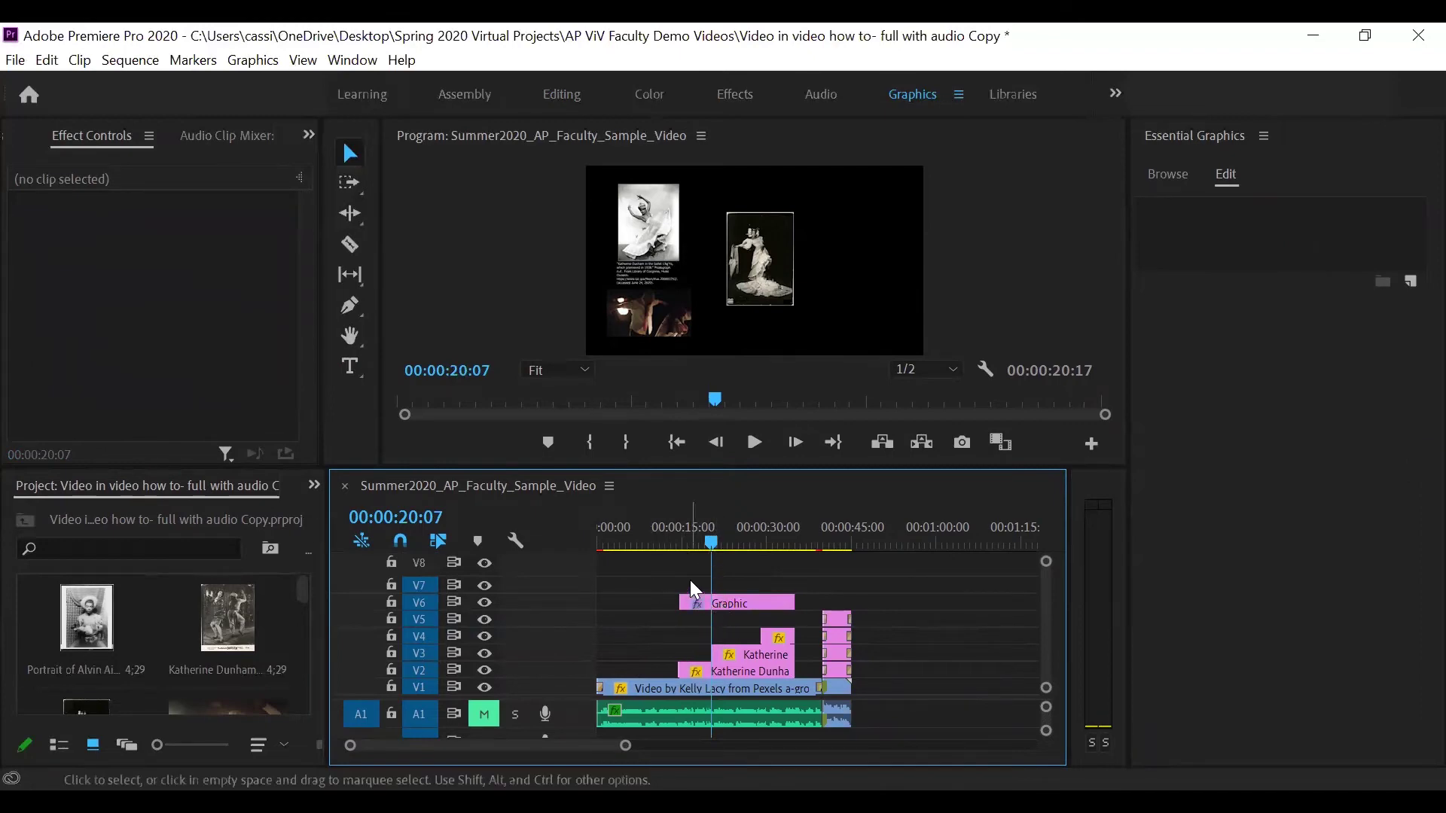
Draw a text box below the second image and paste the Studio Iris citation for Katherine Dunham
{"action": "left_click", "coordinate": [350, 369]}
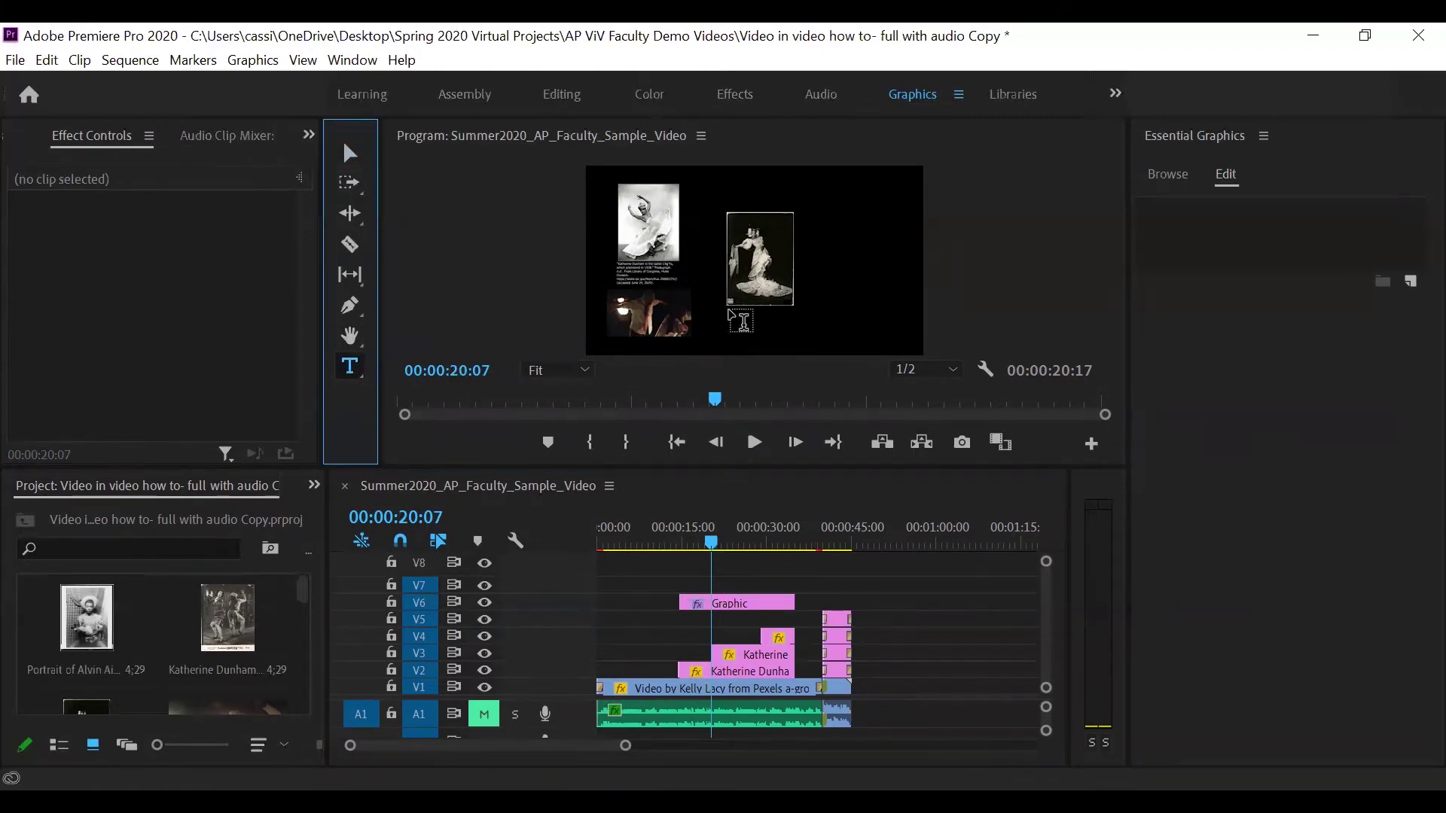
{"action": "left_click", "coordinate": [733, 320]}
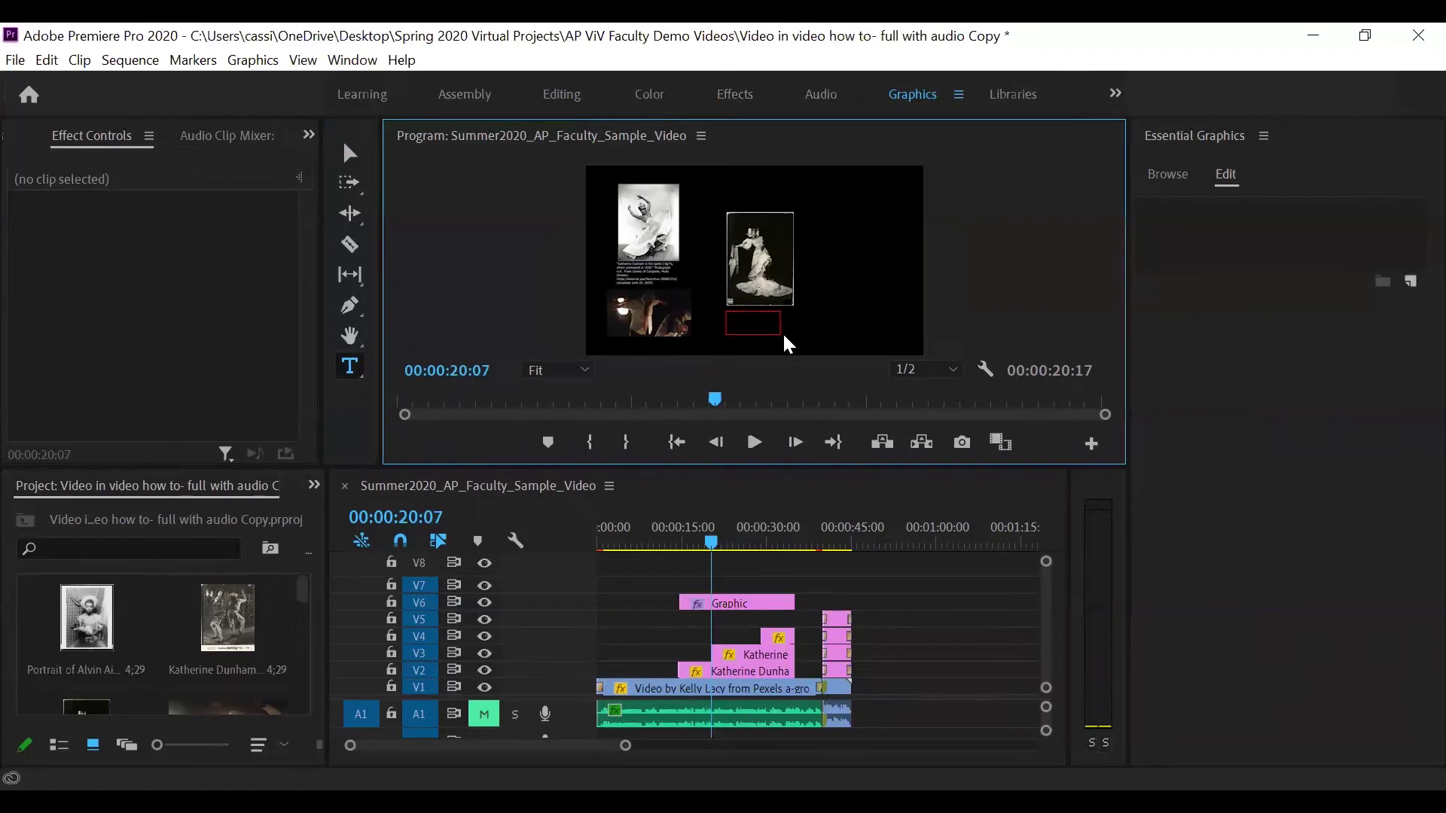
{"action": "left_click_drag", "start_coordinate": [783, 336], "coordinate": [792, 341]}
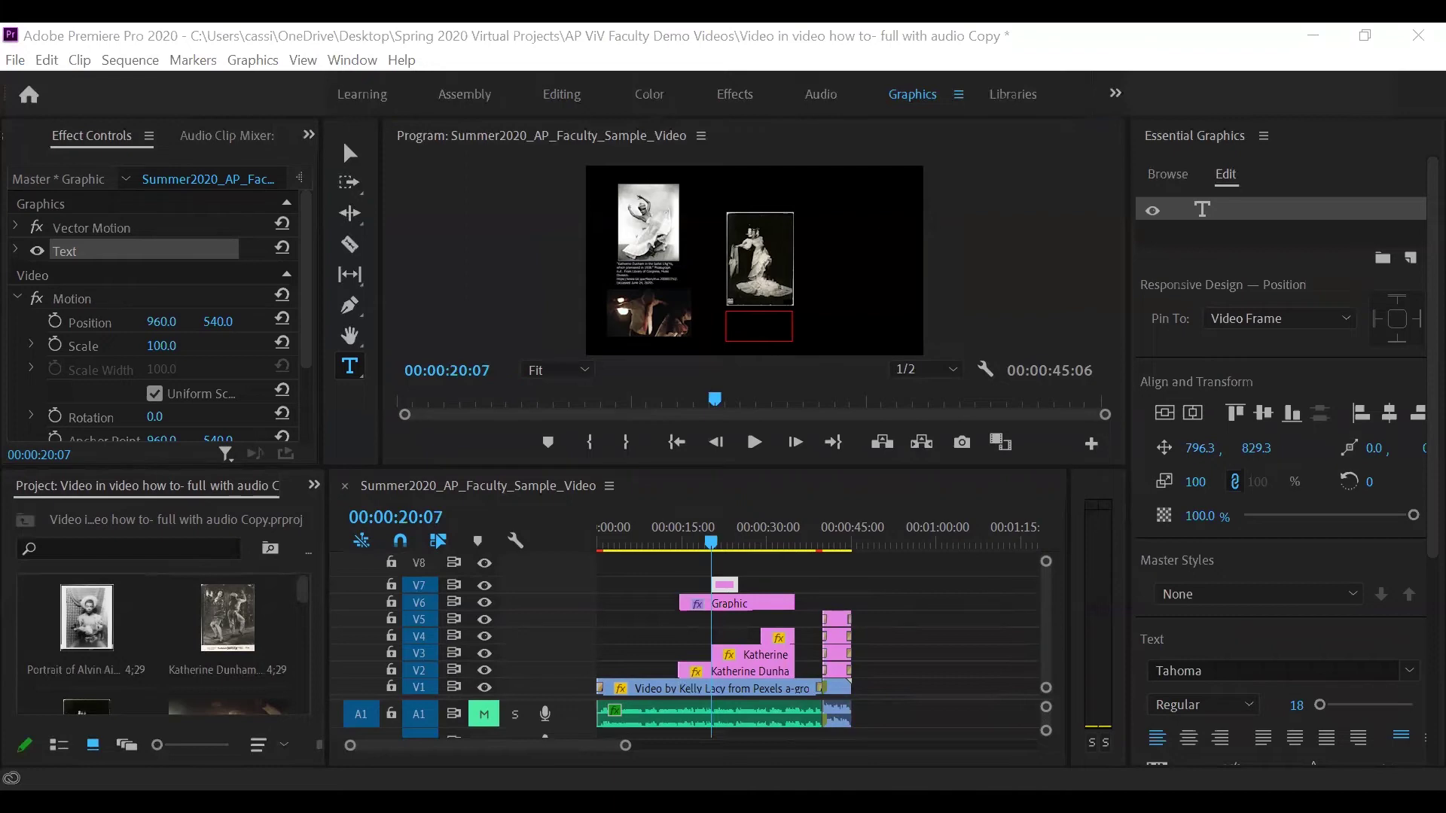
{"action": "left_click", "coordinate": [738, 324]}
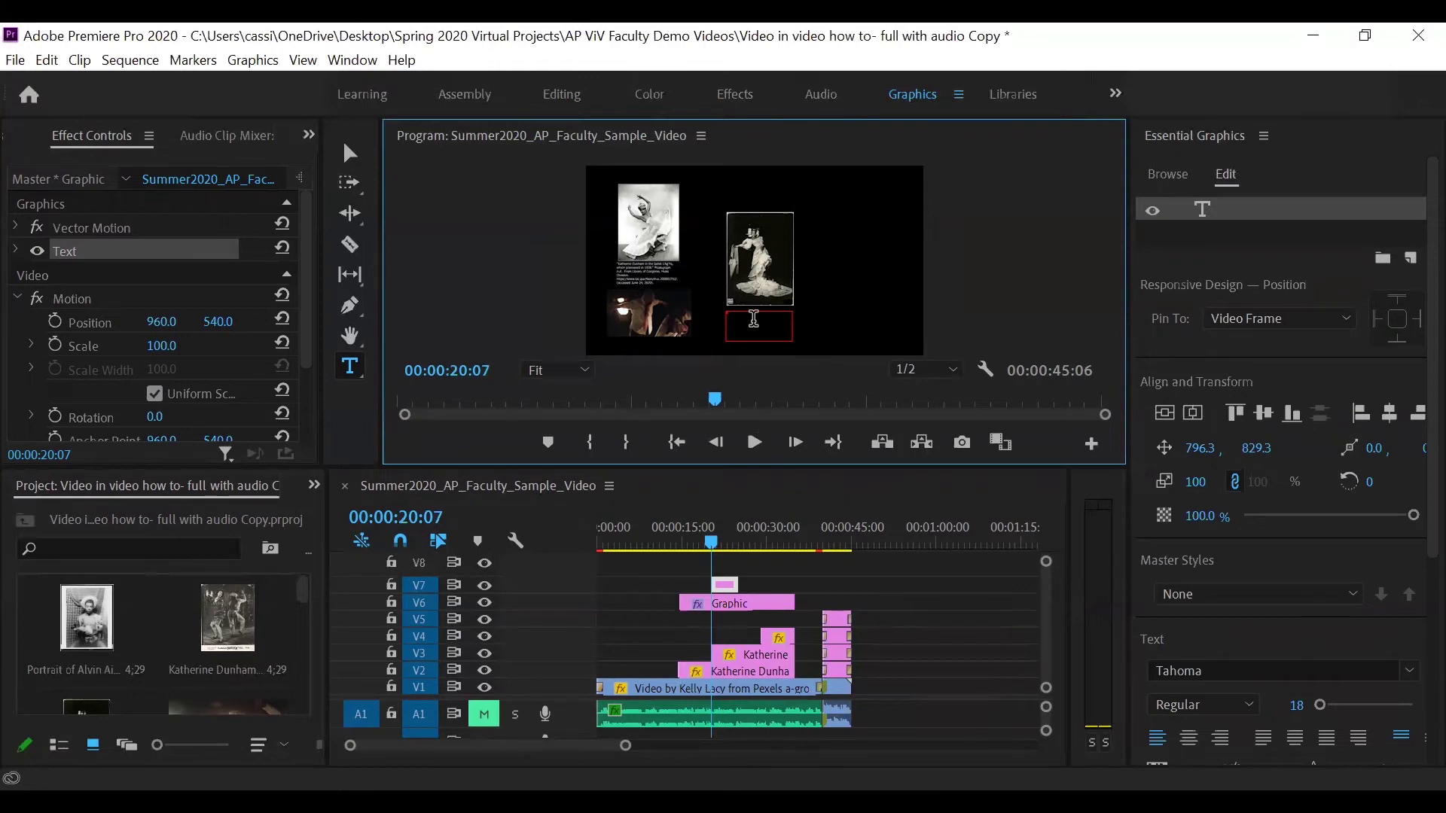
{"action": "key", "text": "ctrl+v"}
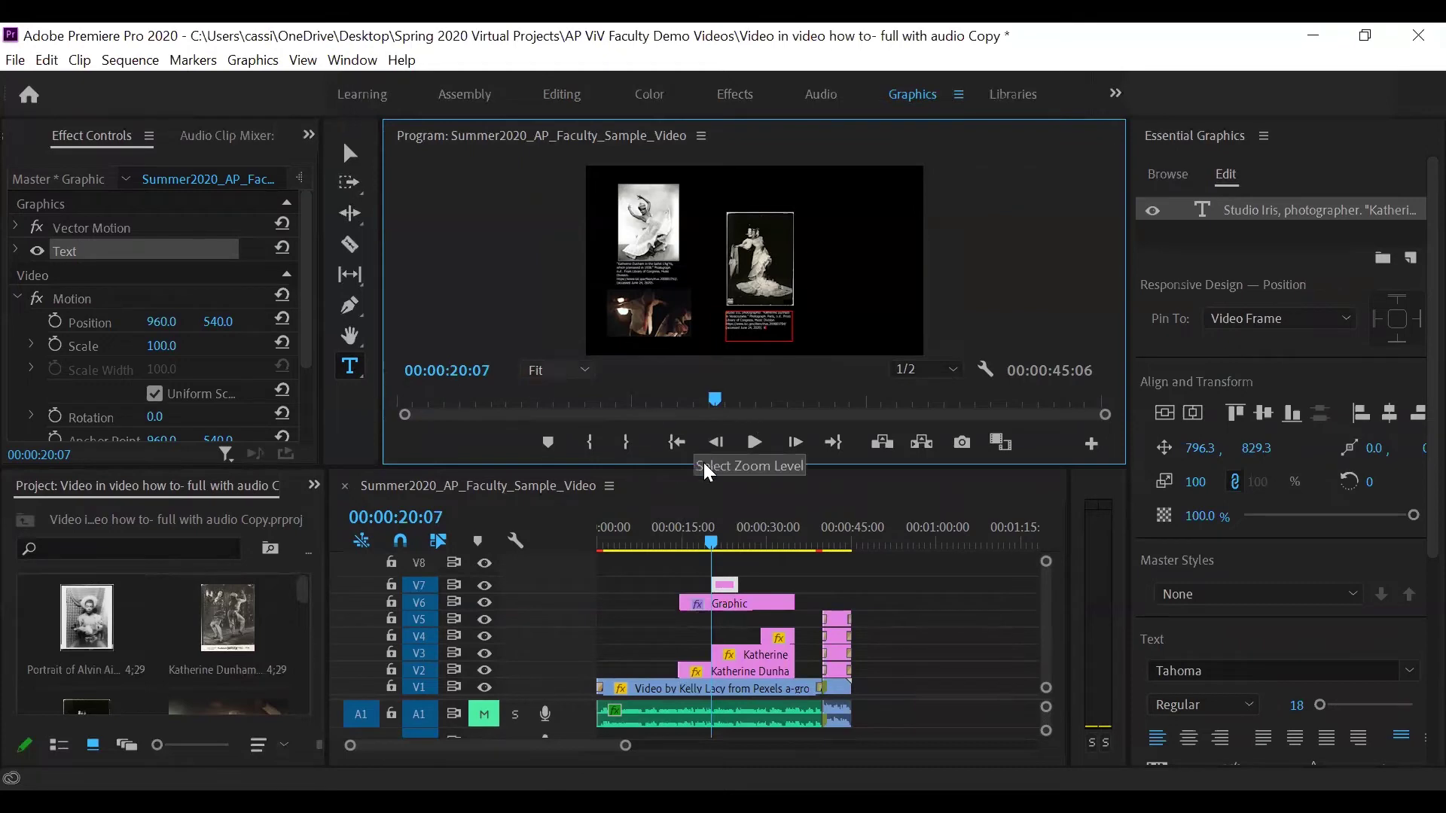
{"action": "left_click_drag", "start_coordinate": [706, 468], "coordinate": [698, 623]}
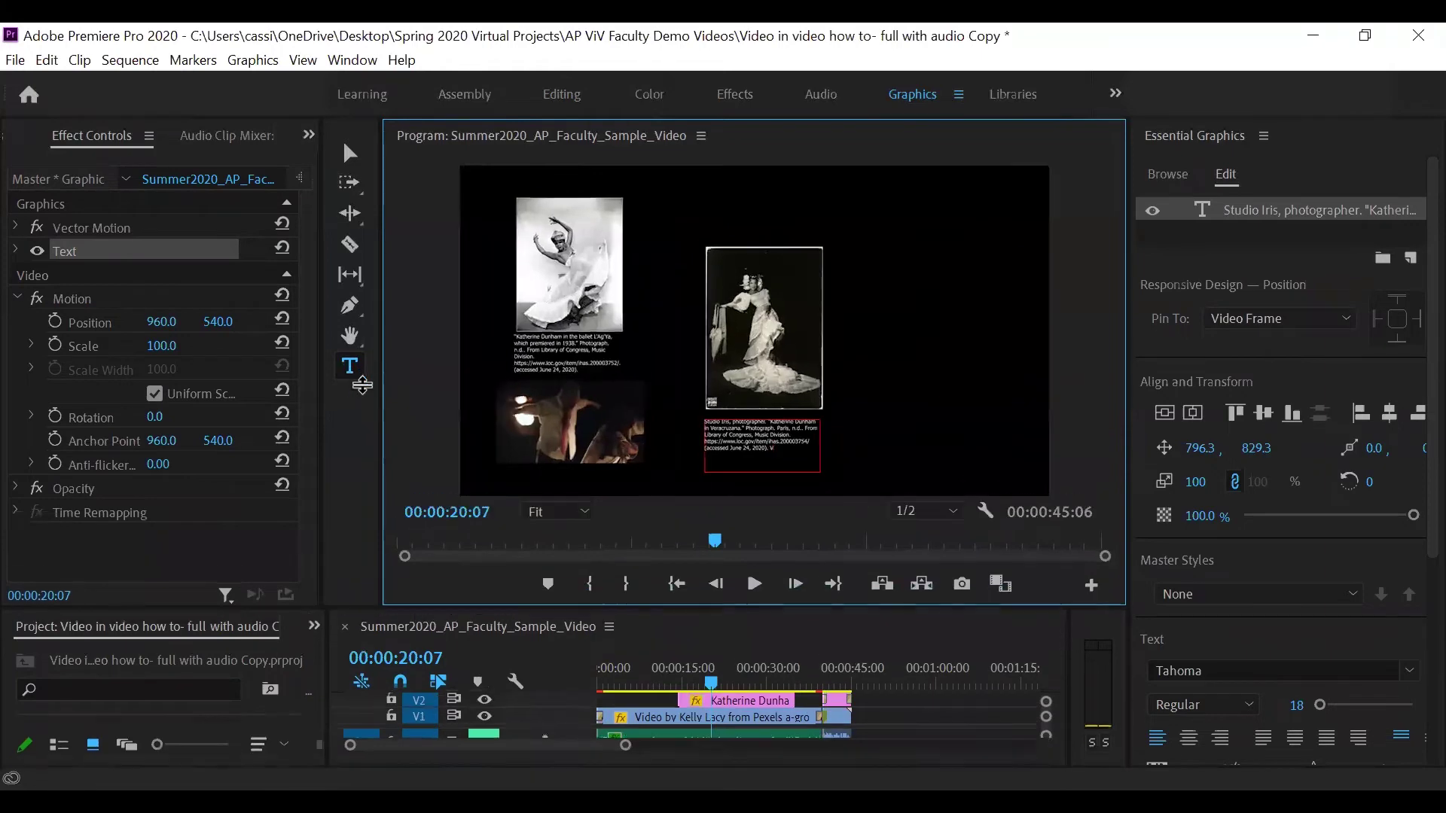
At 100% monitor zoom, delete the stray V so the citation ends '(accessed June 24, 2020).'
{"action": "left_click", "coordinate": [549, 512]}
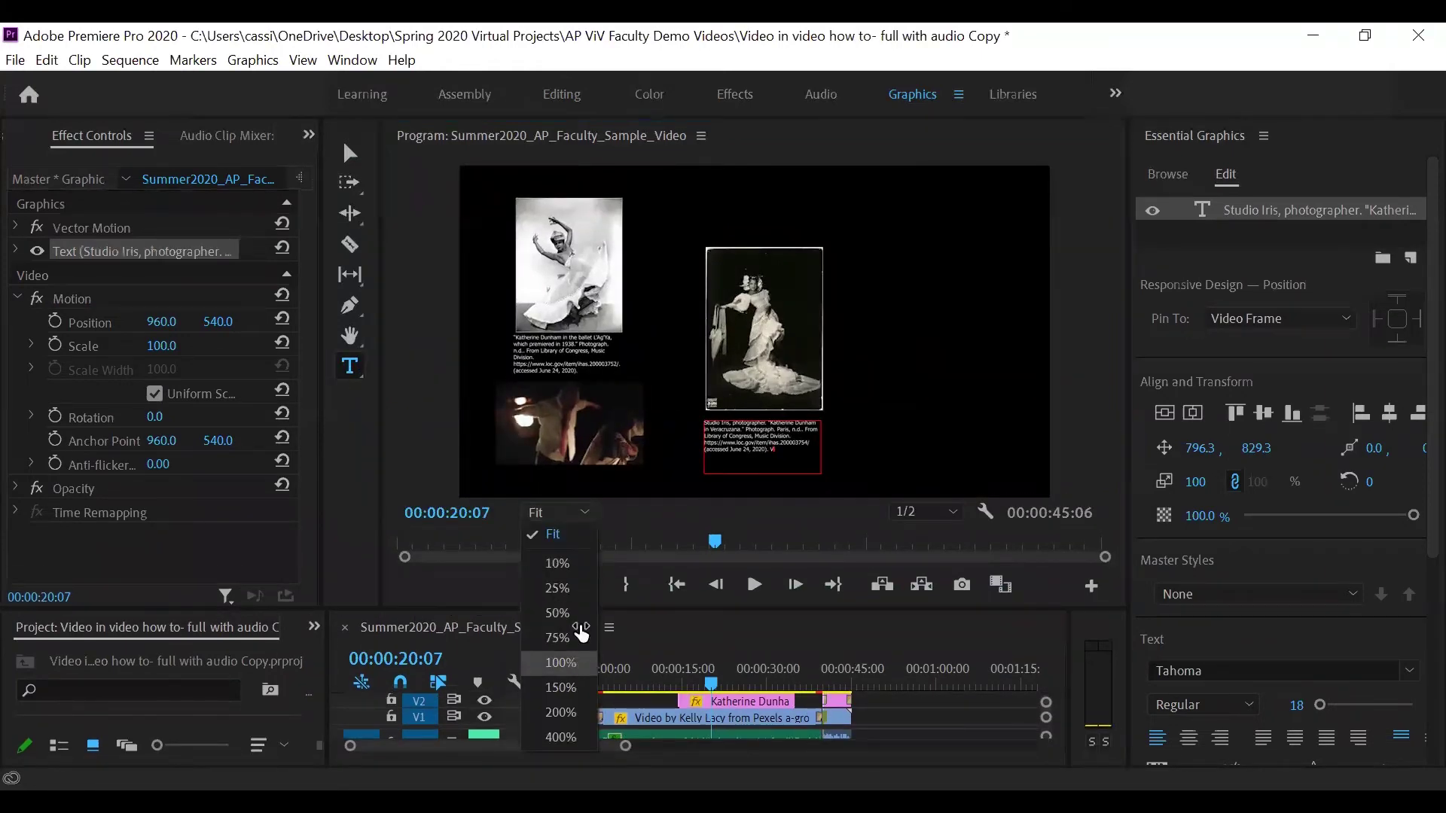
{"action": "left_click", "coordinate": [572, 661]}
{"action": "left_click_drag", "start_coordinate": [1100, 283], "coordinate": [1106, 380]}
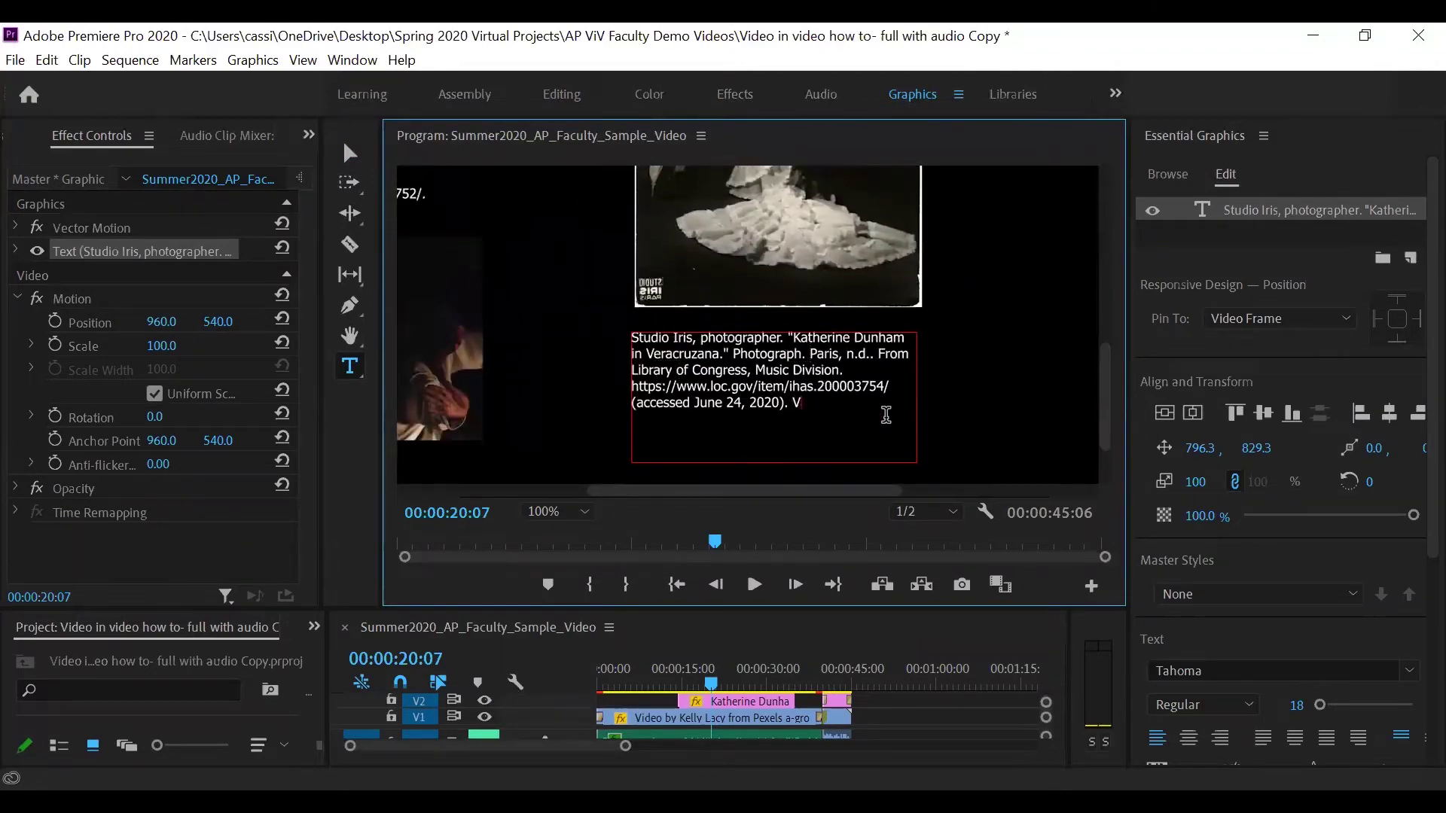
{"action": "key", "text": "BackSpace"}
{"action": "left_click", "coordinate": [537, 515]}
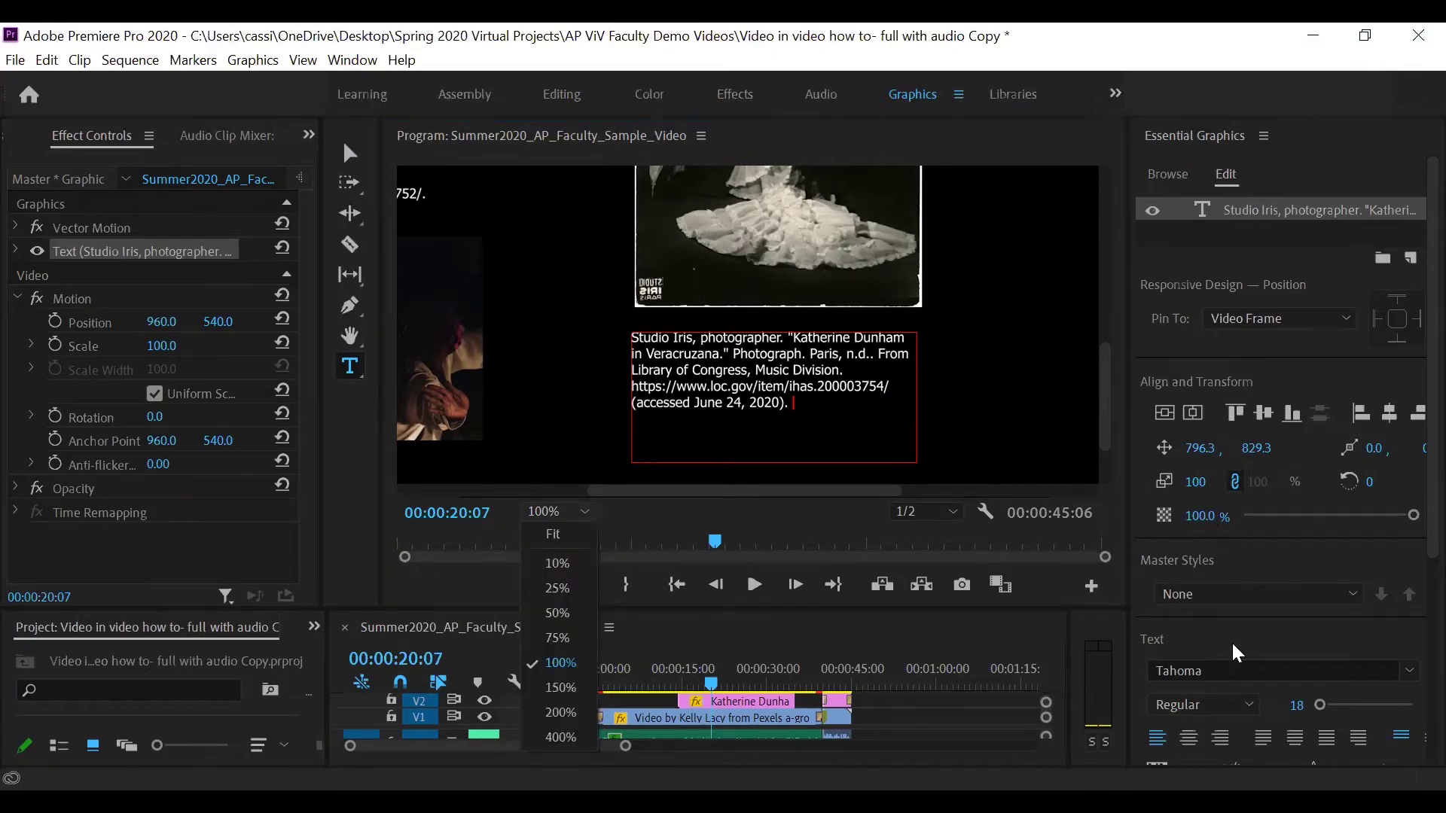
{"action": "scroll", "coordinate": [1232, 636], "scroll_direction": "down", "scroll_amount": 5}
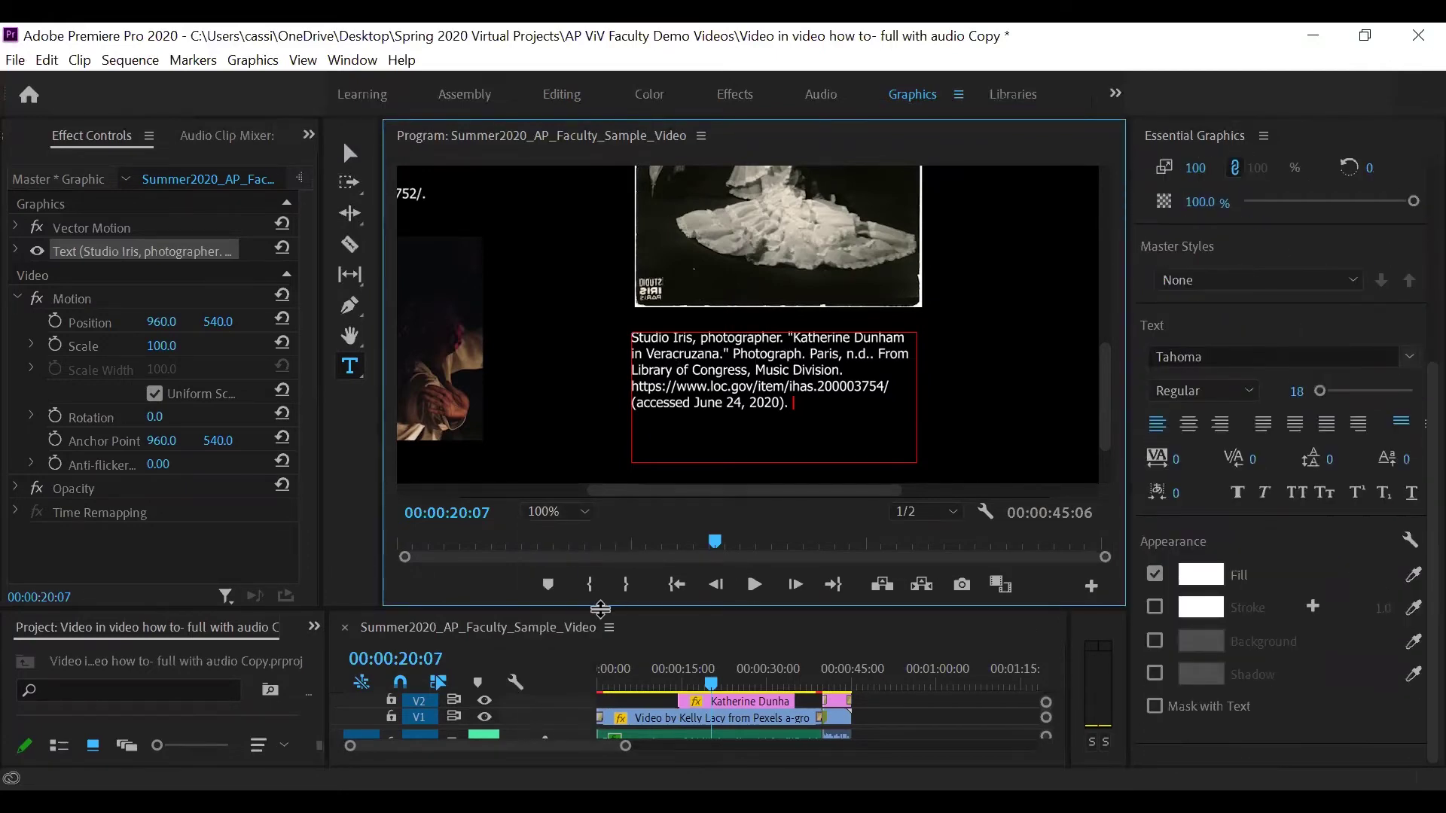
Return the monitor to Fit and extend the V7 Studio Iris clip's end to 11 seconds
{"action": "left_click", "coordinate": [566, 519]}
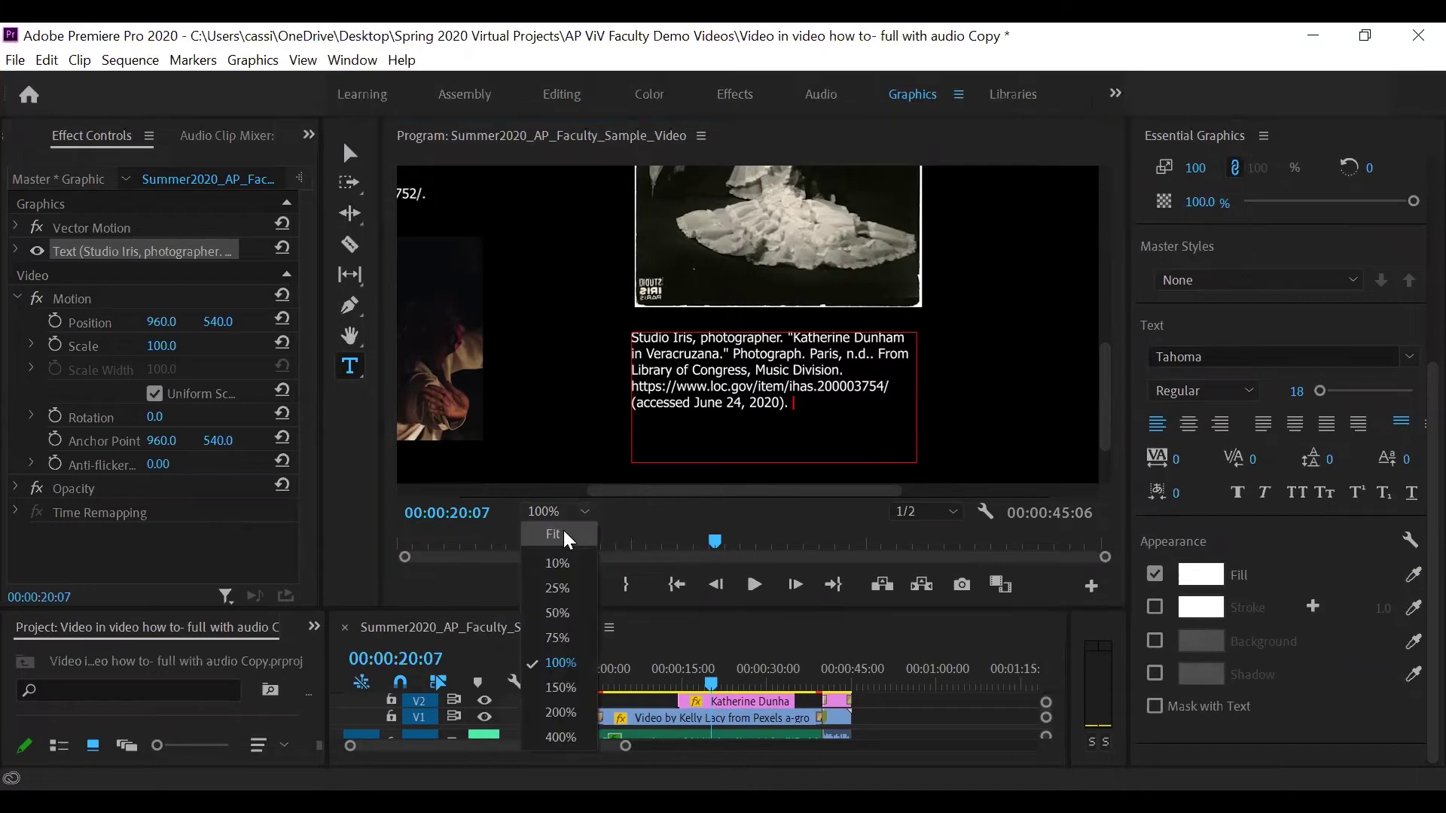
{"action": "left_click", "coordinate": [565, 536]}
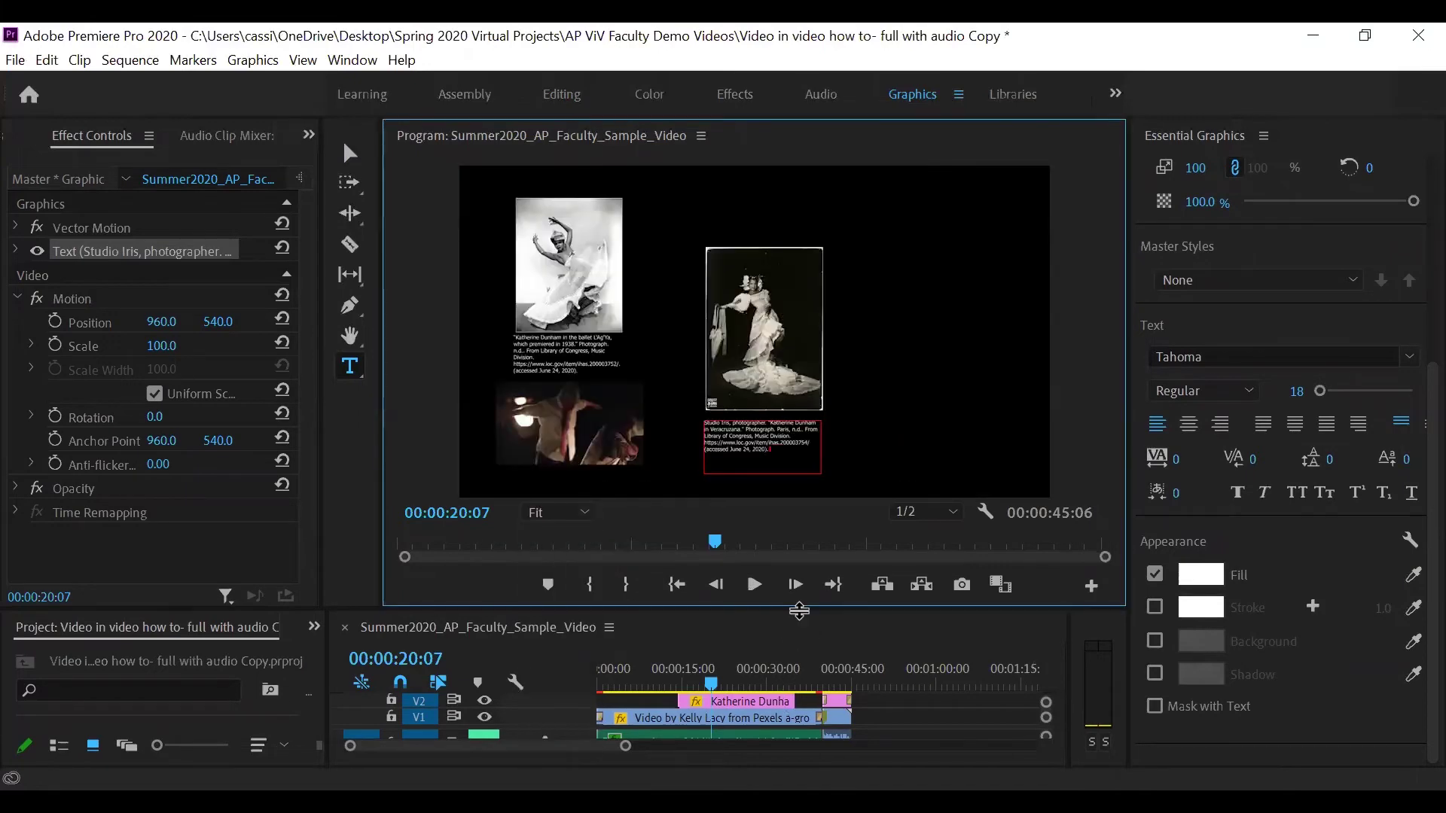
{"action": "left_click_drag", "start_coordinate": [799, 612], "coordinate": [830, 477]}
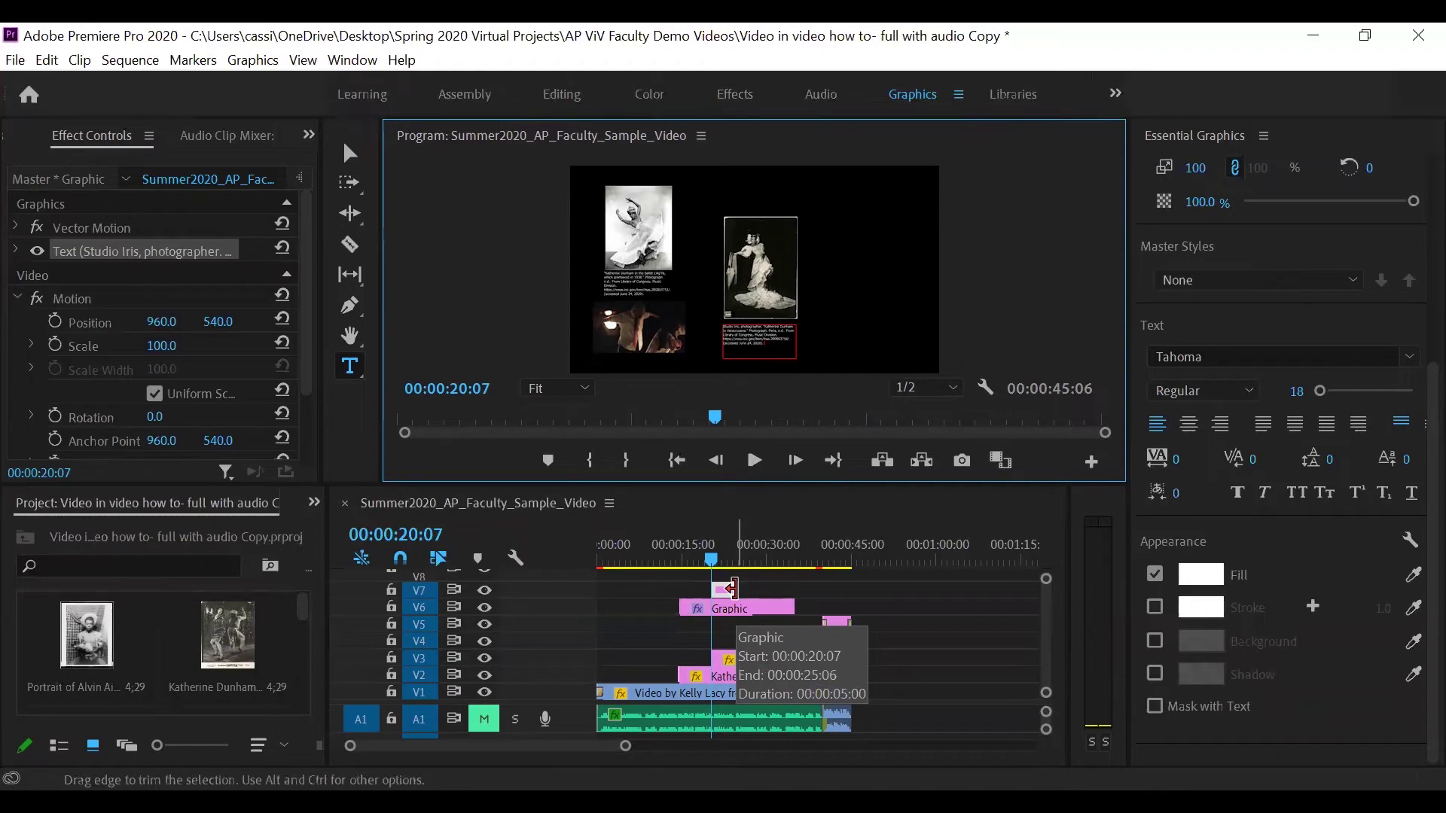
{"action": "left_click", "coordinate": [732, 589]}
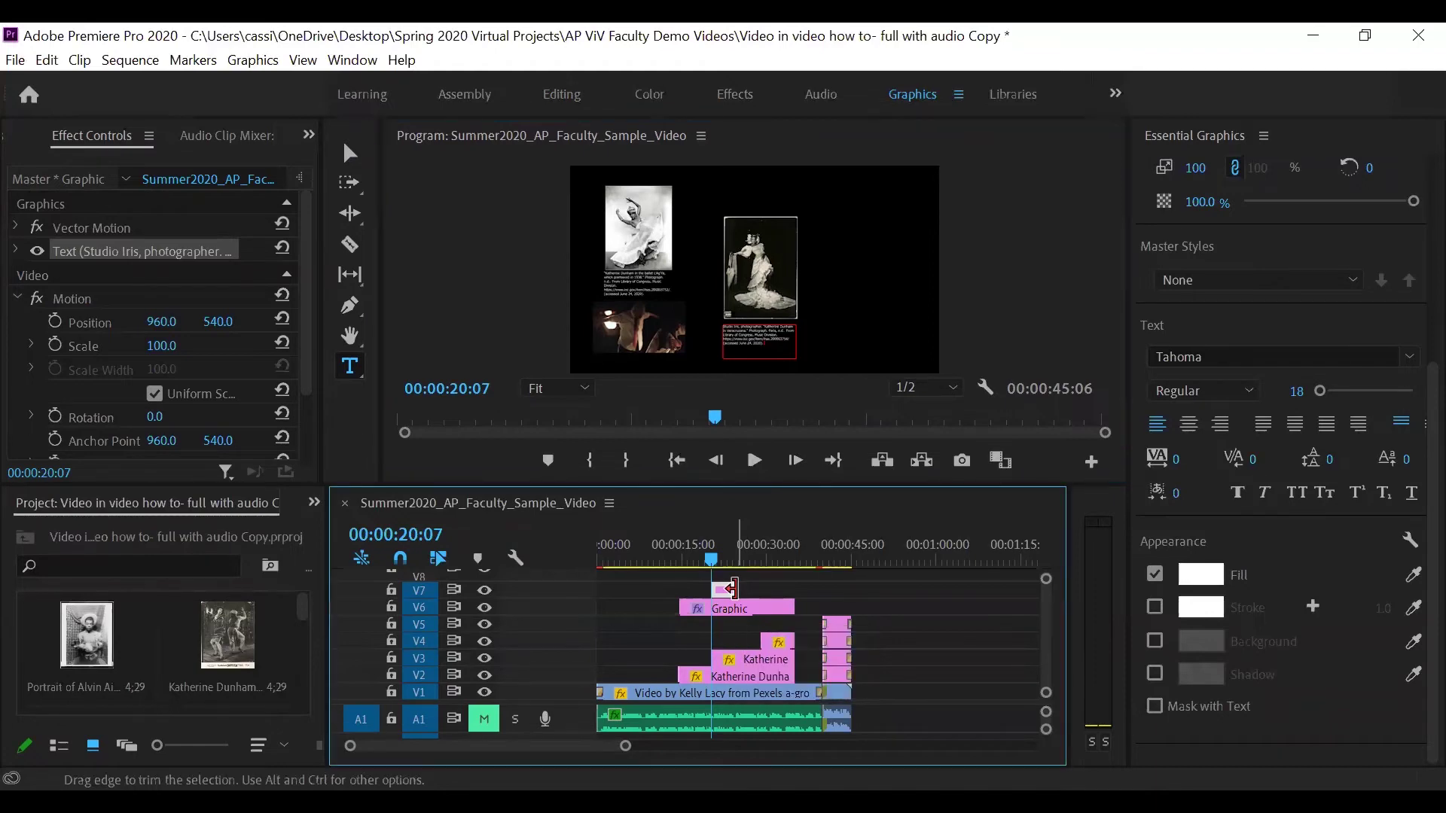
{"action": "left_click_drag", "start_coordinate": [732, 589], "coordinate": [783, 594]}
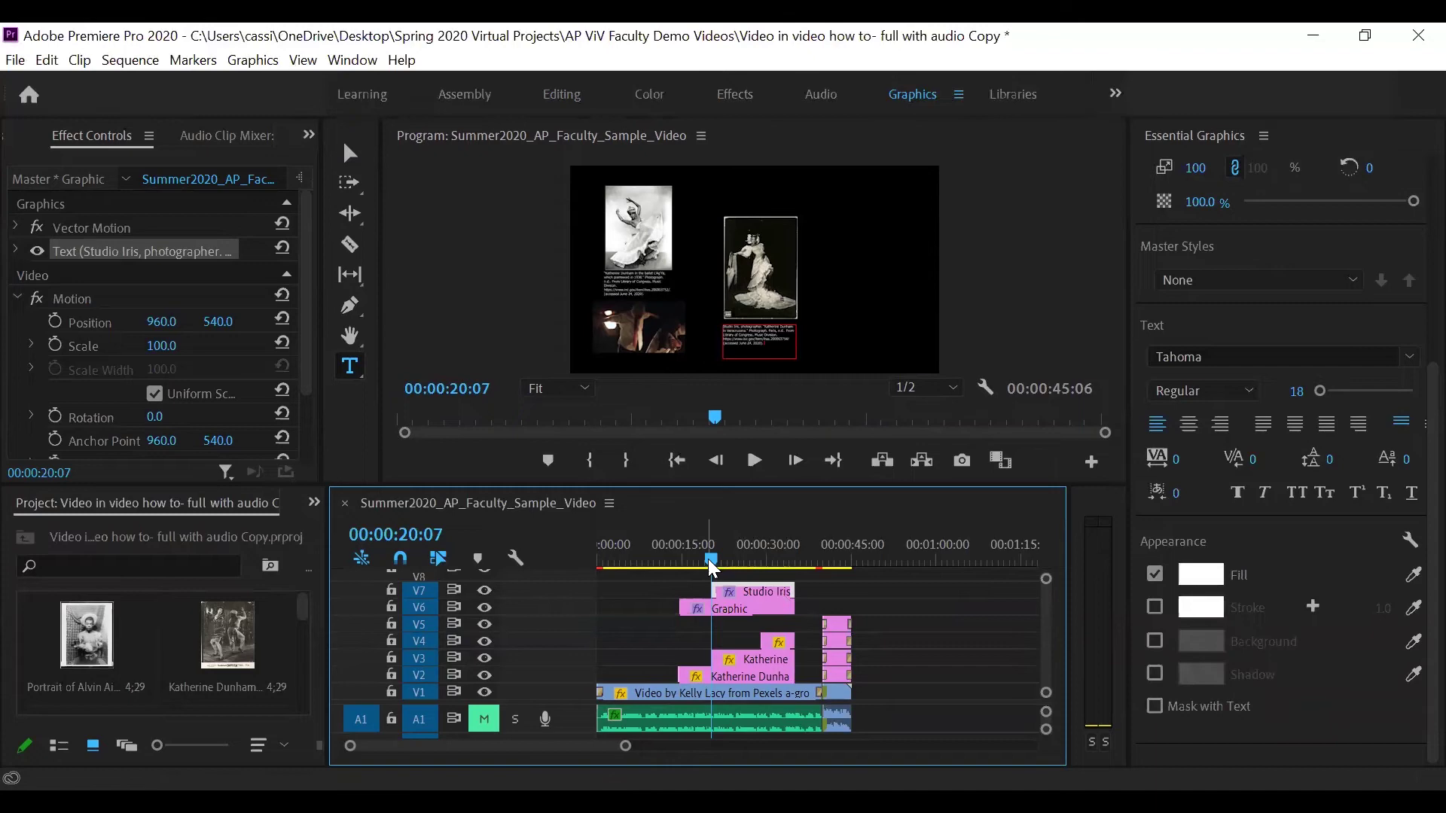
Scrub the playhead to 00:00:29:04, where the third photo joins the collage
{"action": "left_click_drag", "start_coordinate": [713, 571], "coordinate": [759, 567]}
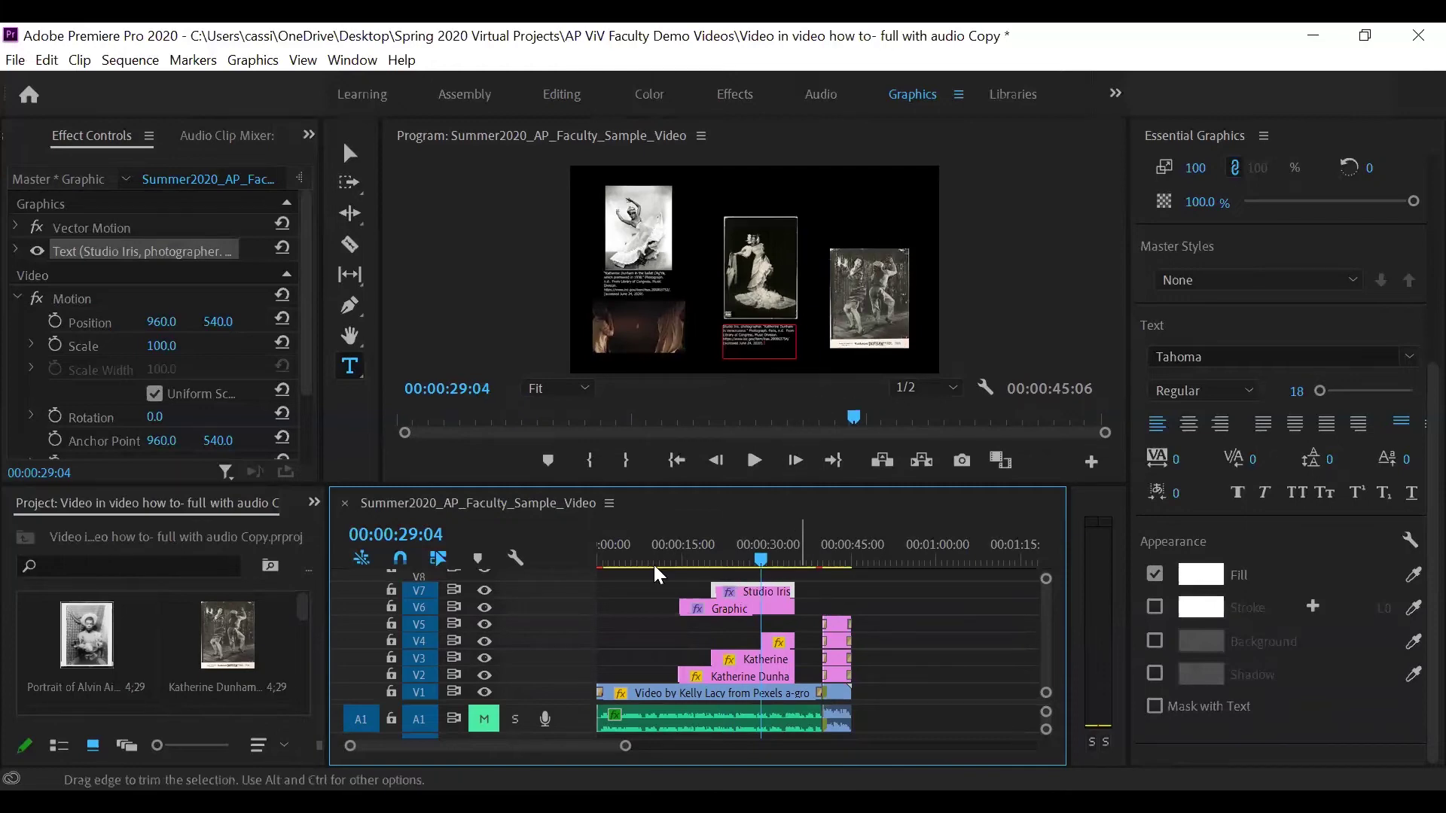
With the Selection Tool, select and then deselect the Studio Iris citation clip
{"action": "left_click", "coordinate": [349, 153]}
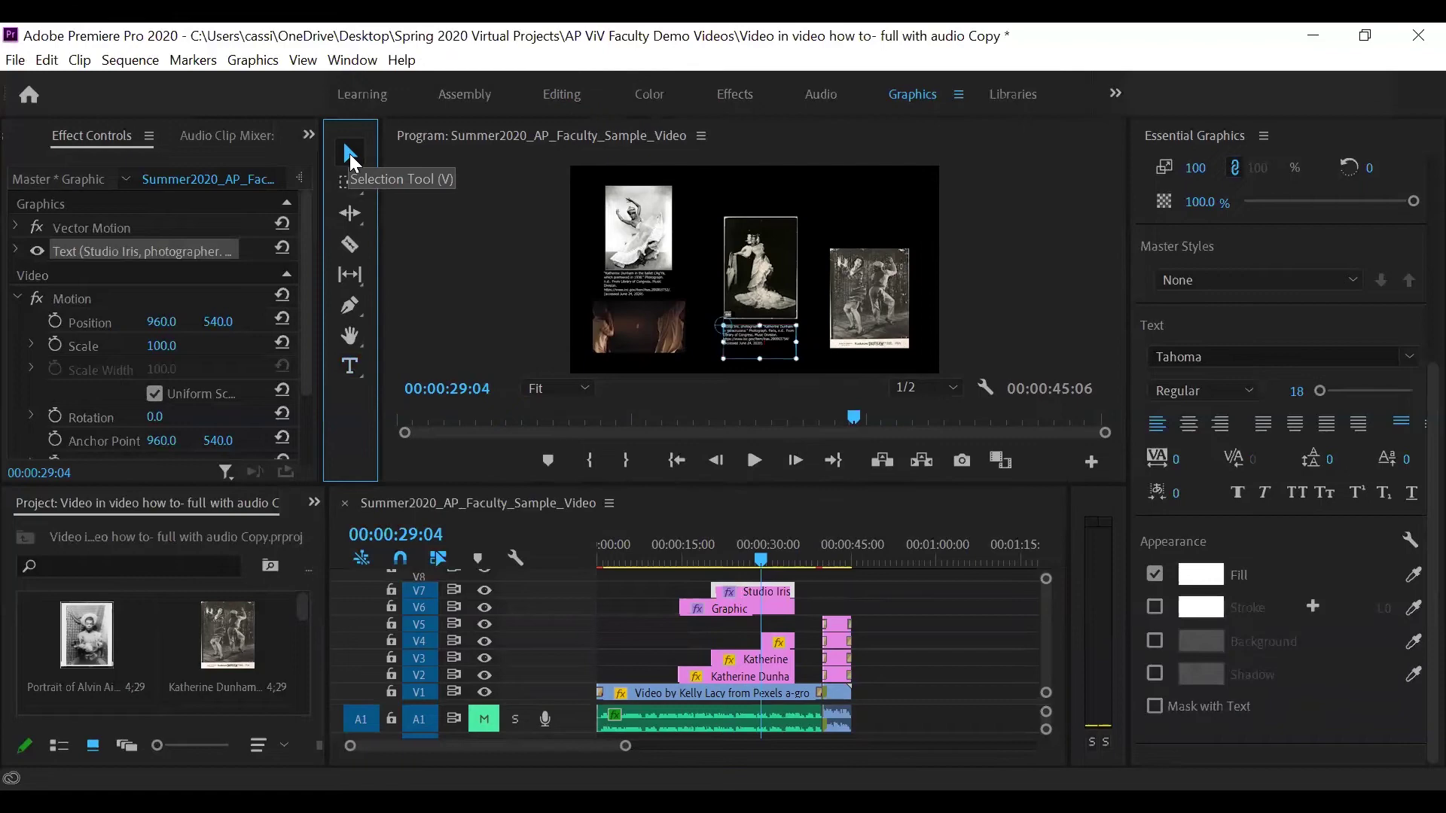
{"action": "left_click", "coordinate": [652, 571]}
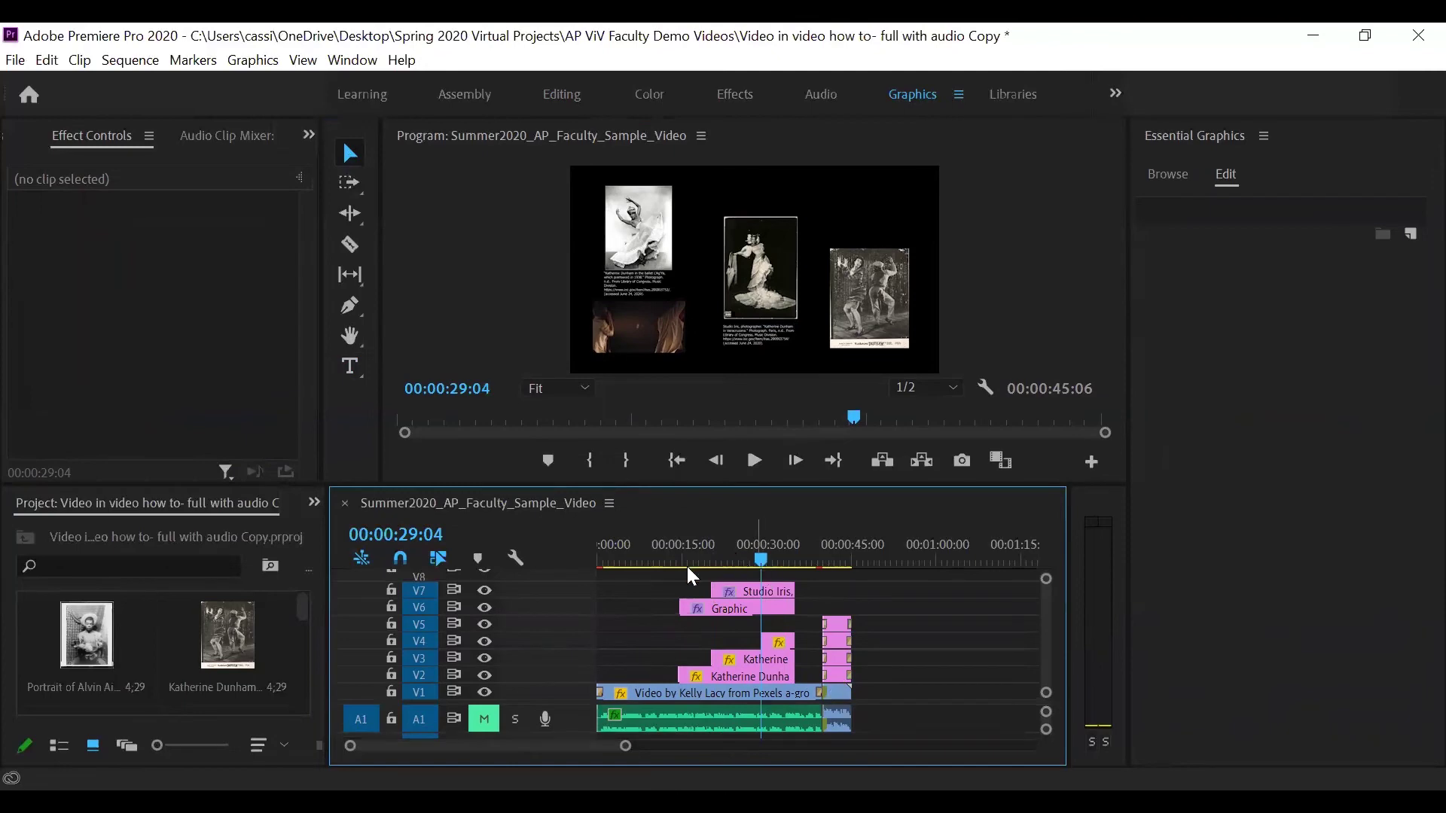
{"action": "left_click", "coordinate": [738, 592]}
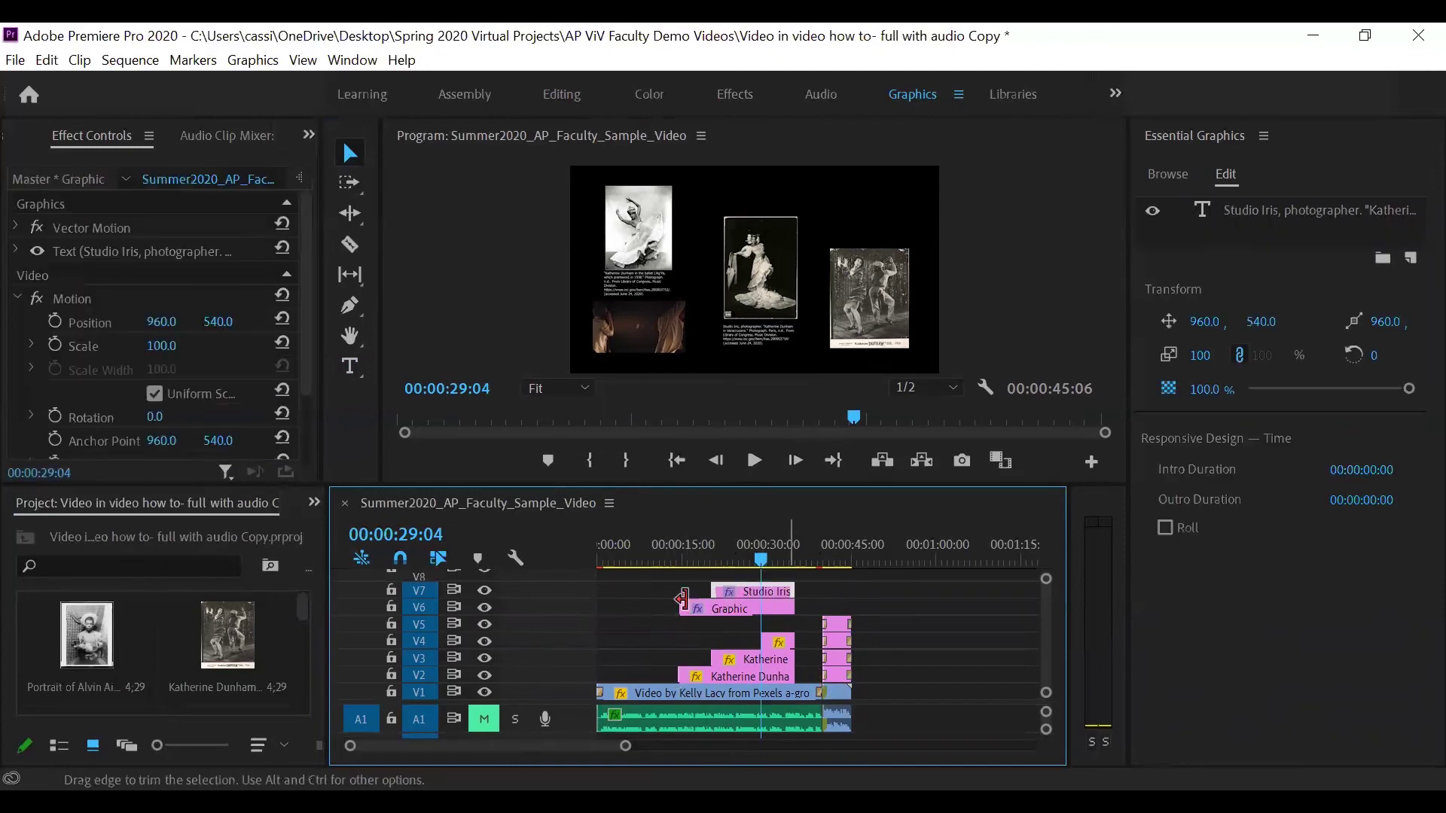
{"action": "left_click", "coordinate": [624, 596]}
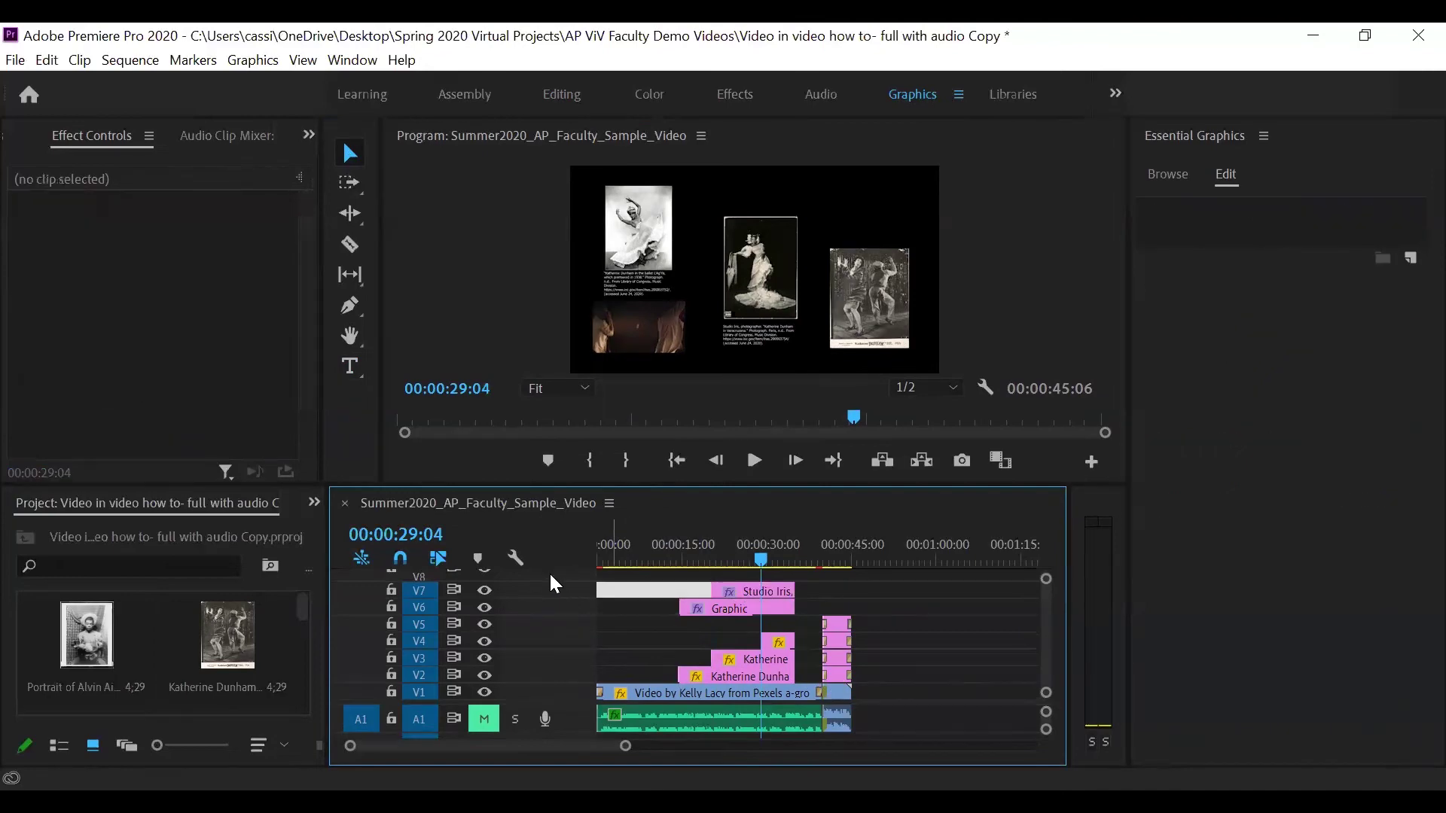
Scrub around the third photo's entrance and enlarge the Program Monitor
{"action": "left_click", "coordinate": [720, 562]}
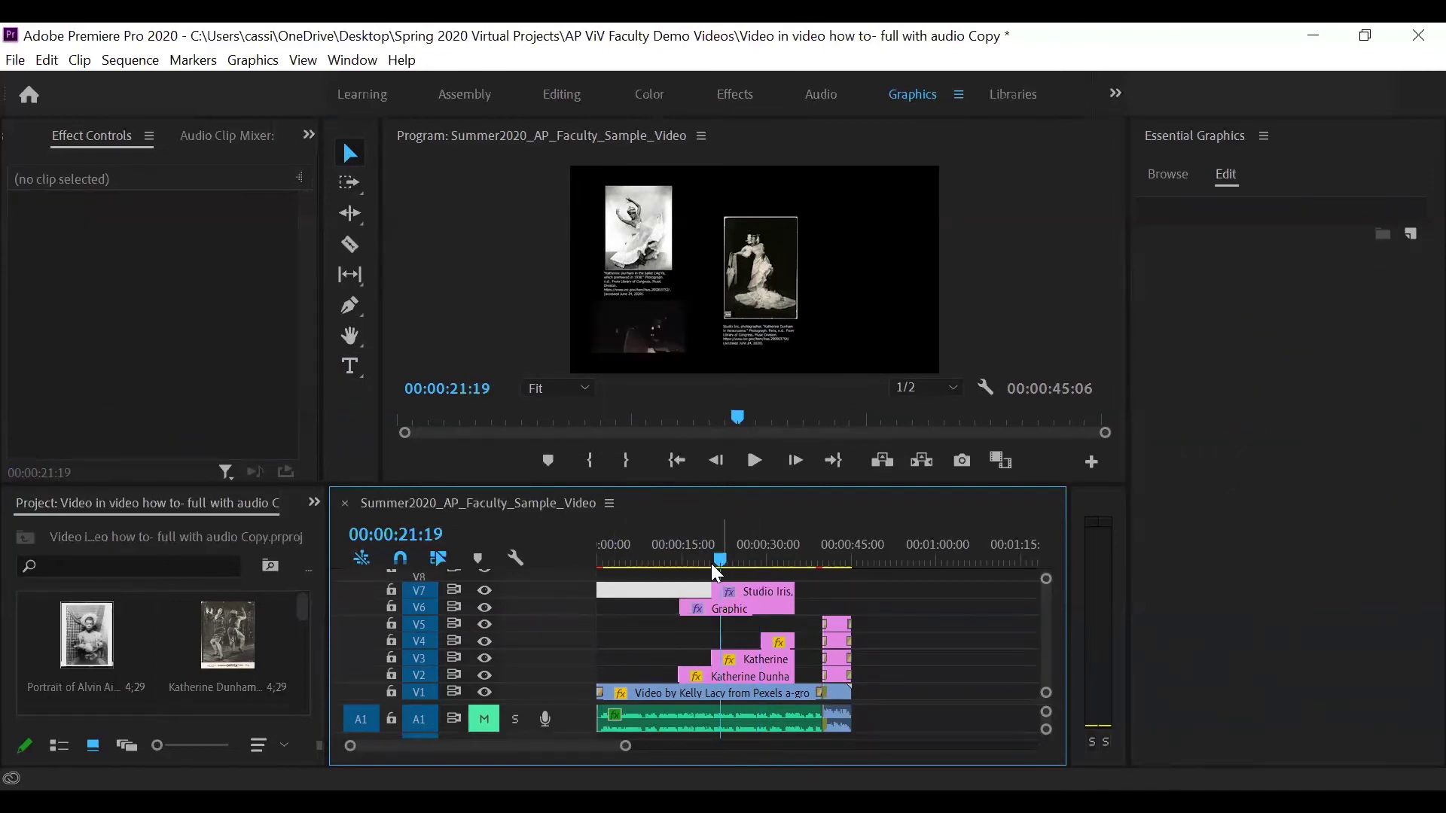
{"action": "left_click_drag", "start_coordinate": [732, 573], "coordinate": [765, 580]}
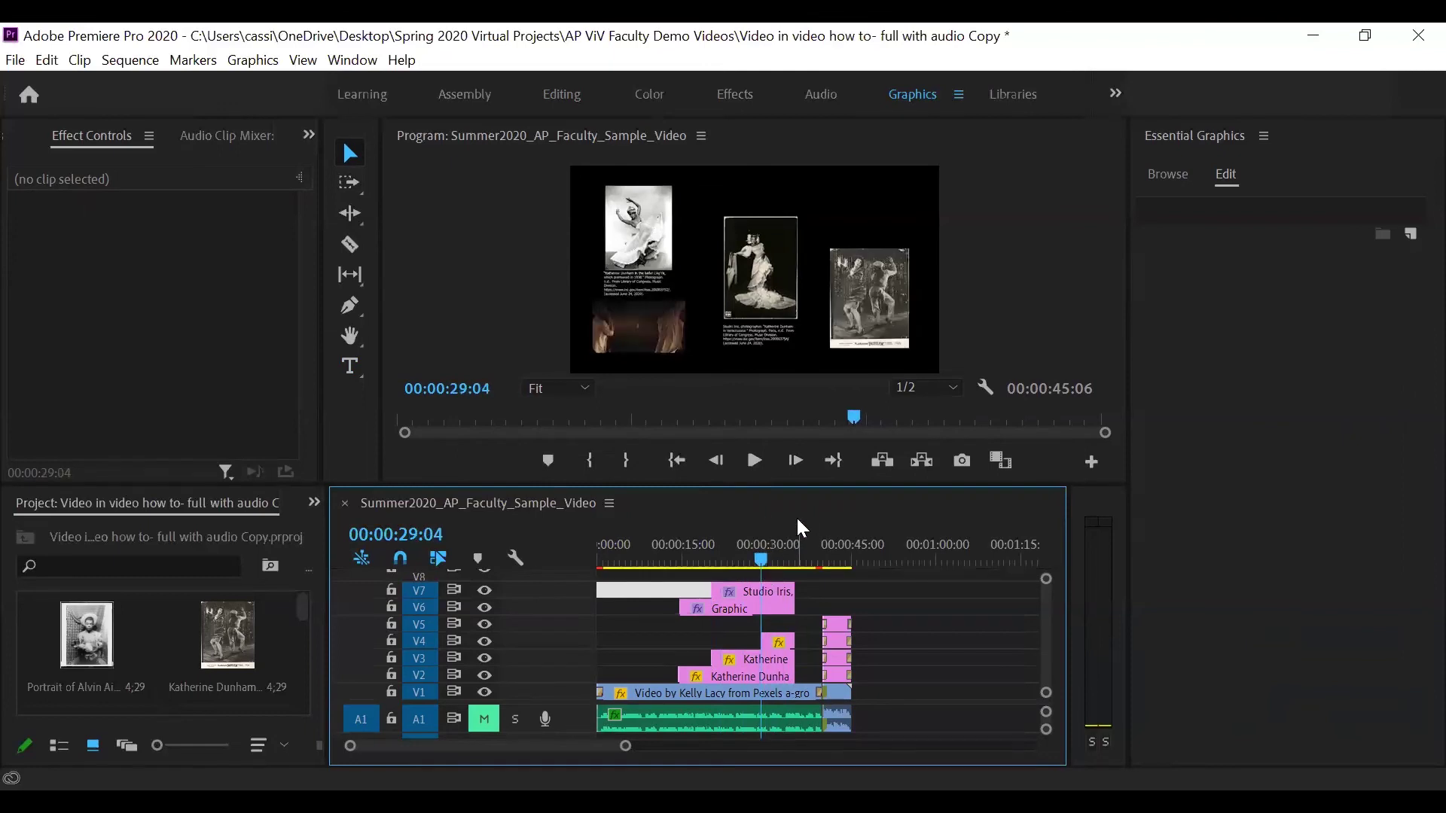
{"action": "left_click_drag", "start_coordinate": [813, 485], "coordinate": [810, 455]}
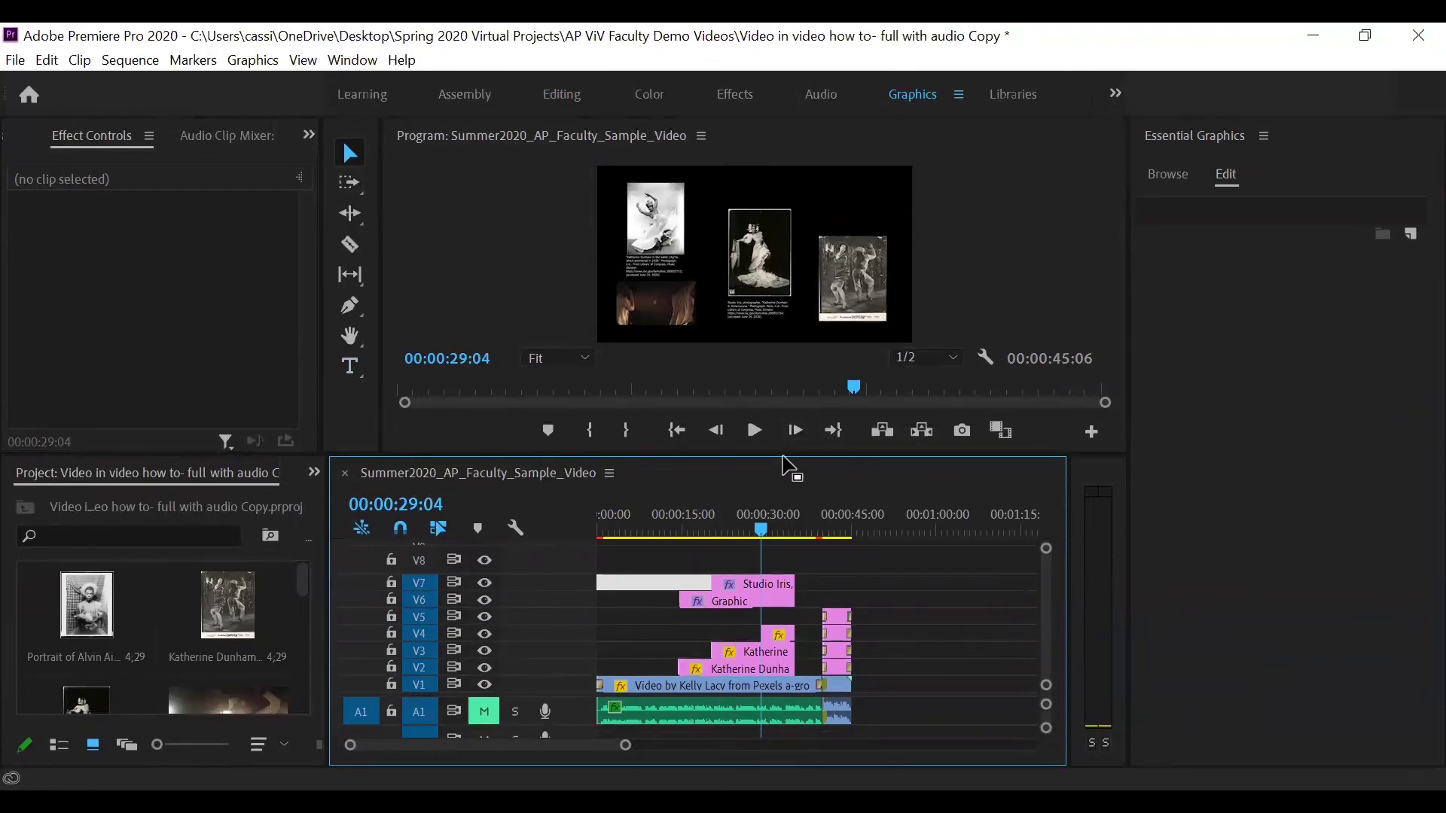
{"action": "left_click_drag", "start_coordinate": [787, 467], "coordinate": [794, 637]}
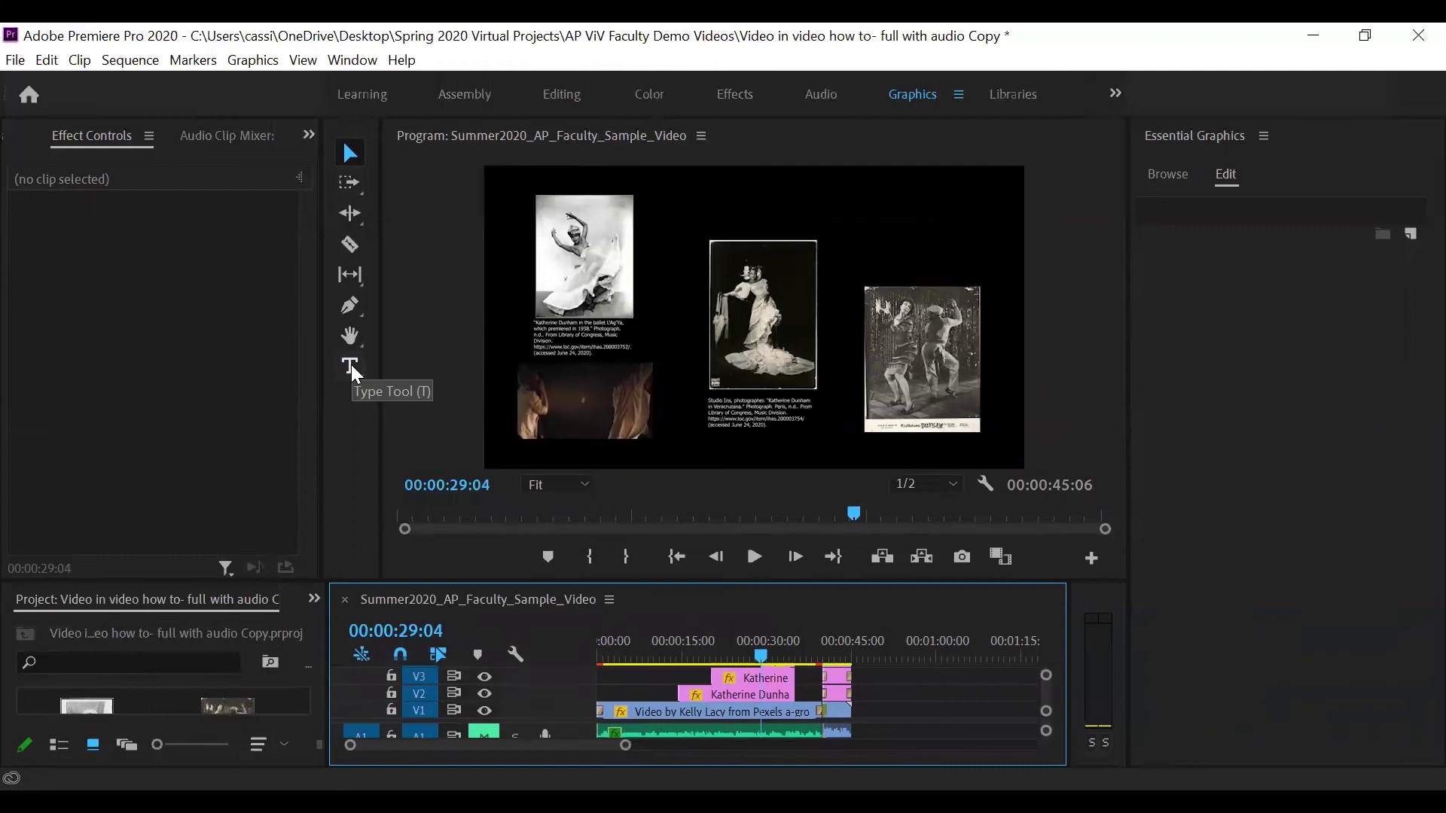
Draw a text box under the third photo and paste the Barrelhouse Library of Congress citation
{"action": "left_click", "coordinate": [351, 366]}
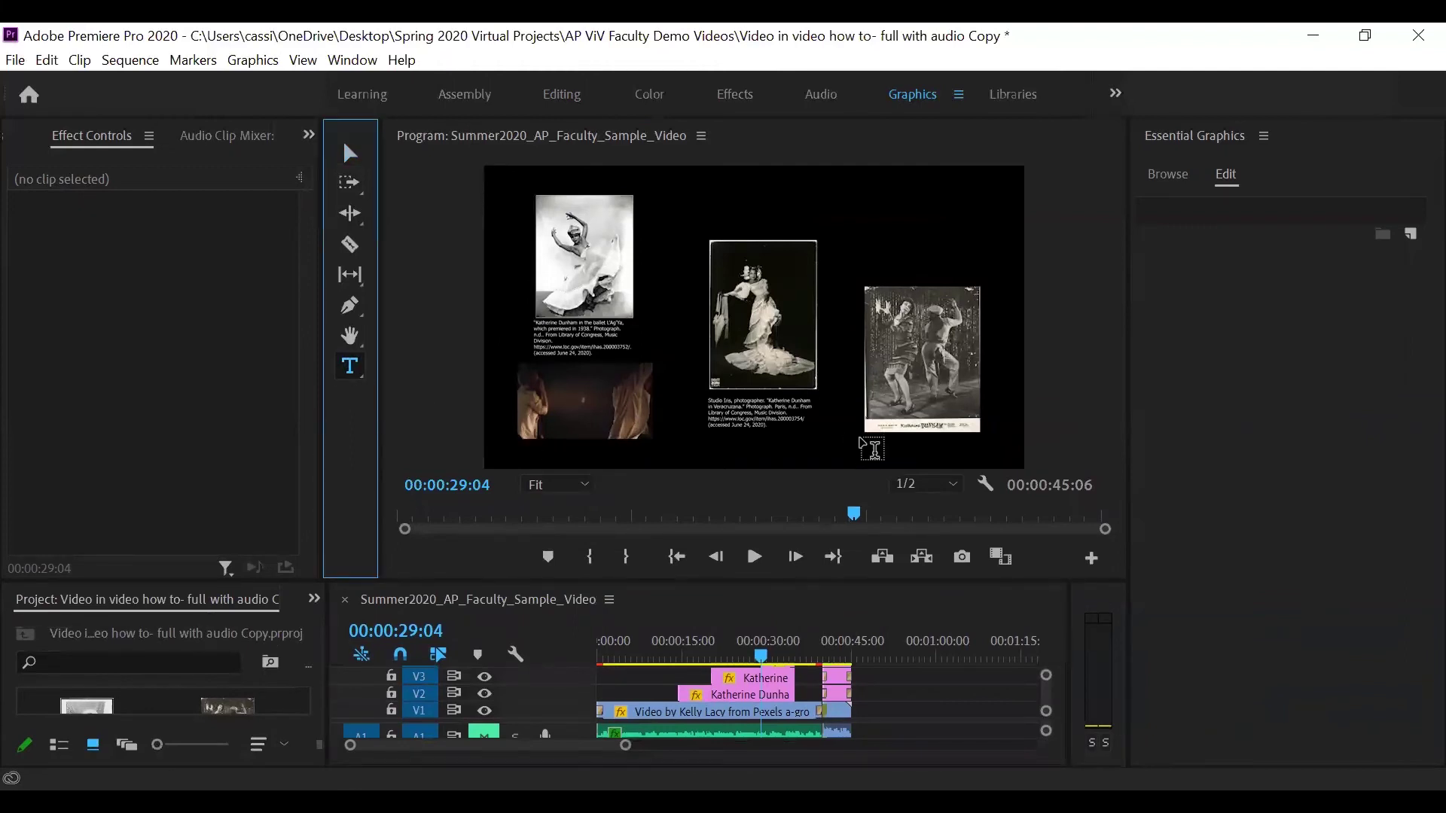
{"action": "left_click", "coordinate": [866, 443]}
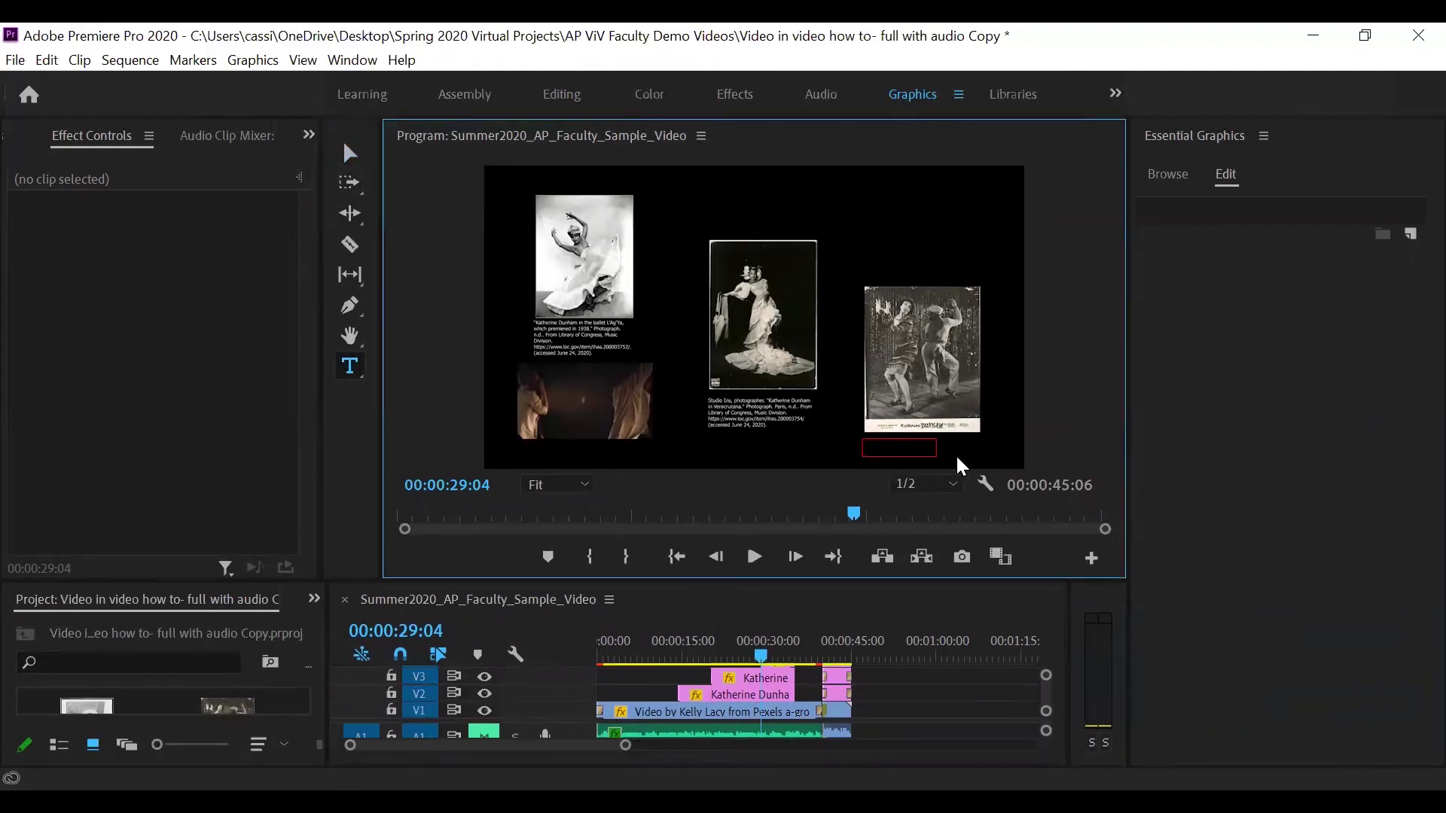
{"action": "left_click_drag", "start_coordinate": [957, 457], "coordinate": [985, 459]}
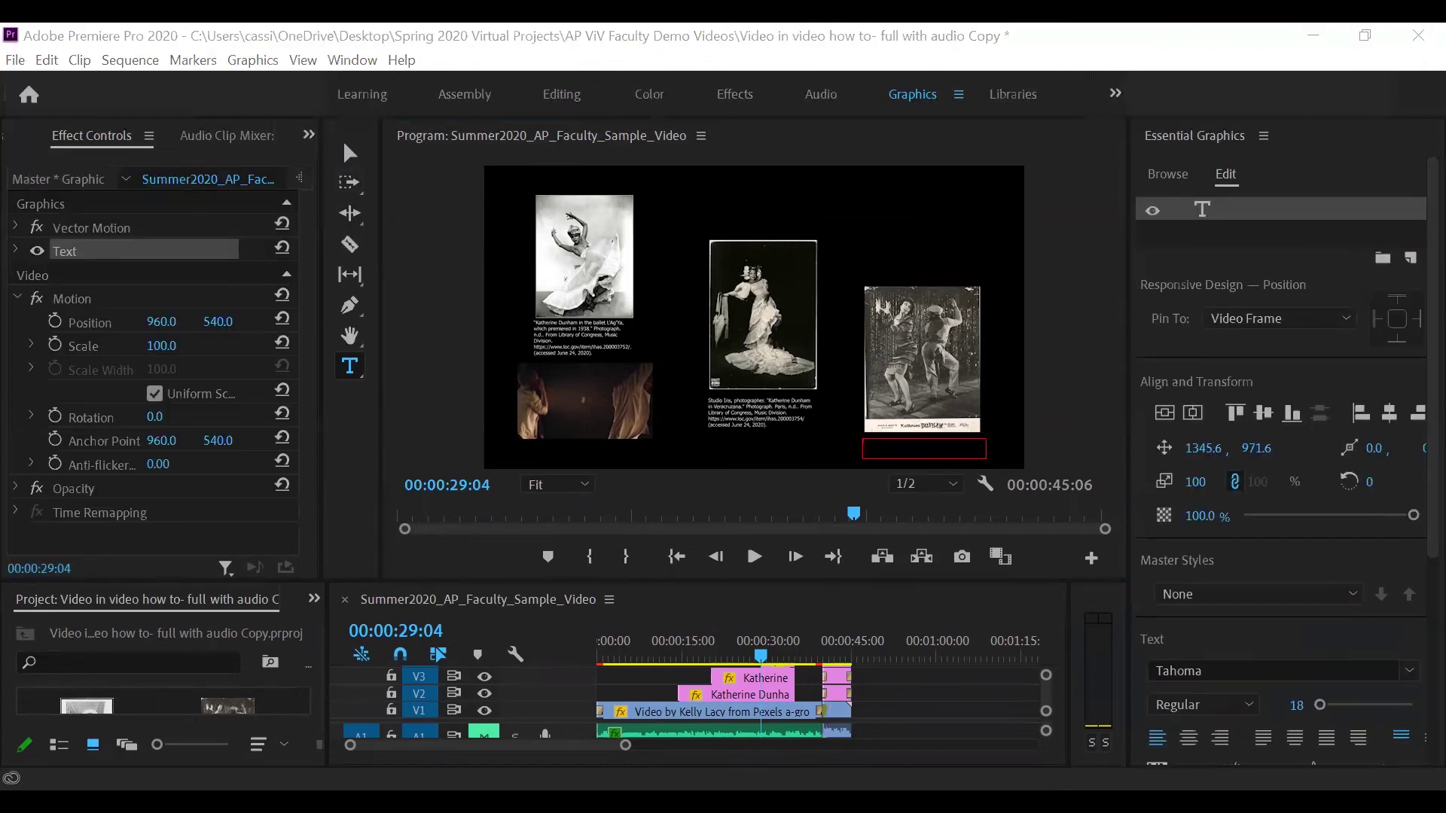
{"action": "left_click", "coordinate": [396, 446]}
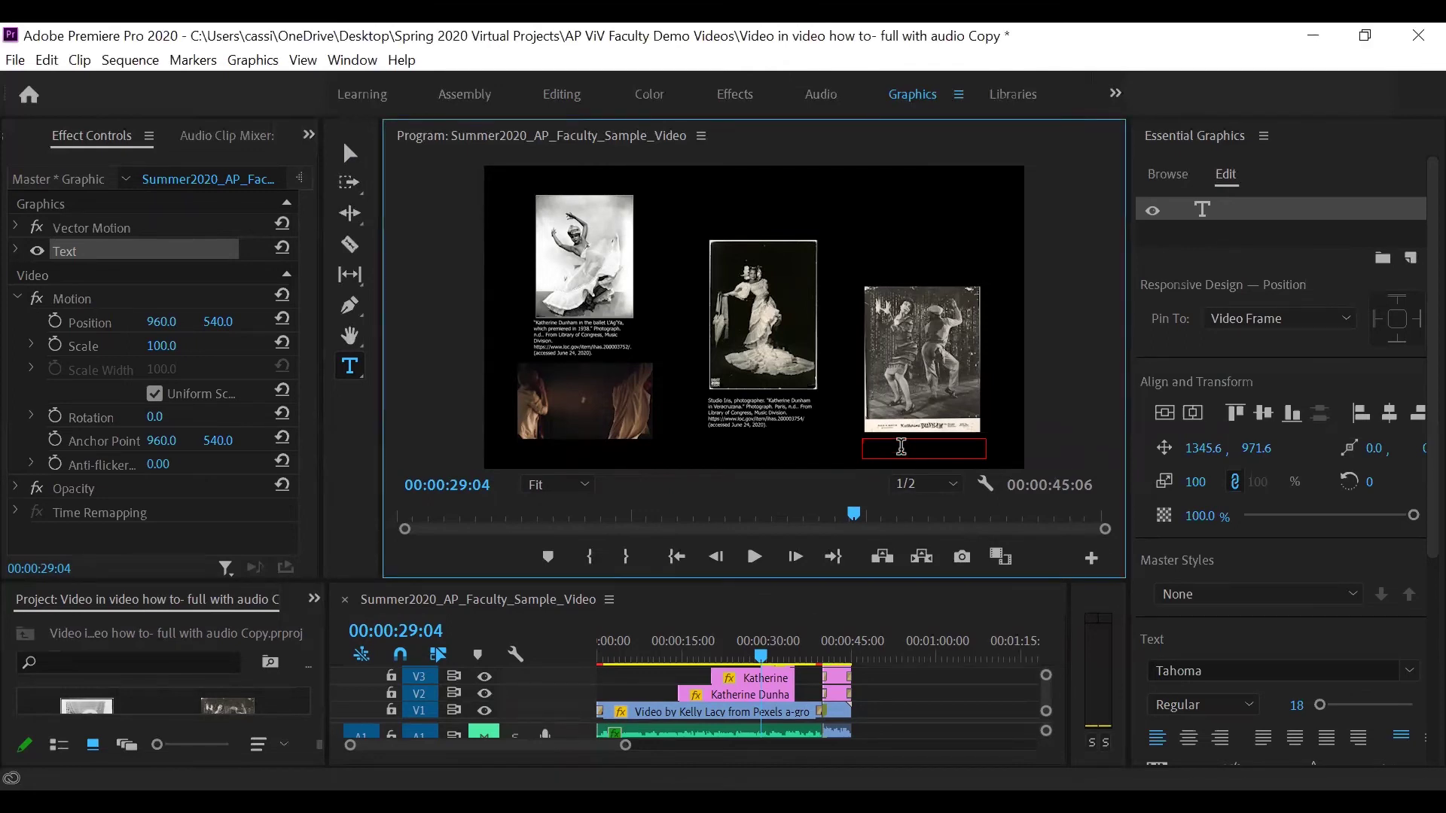
{"action": "type", "text": "\"Katherine Dunham in a c.1950s photograph of Barrelhouse.\" Photograph. C. 1950s. From Library of Congress, Music Division."}
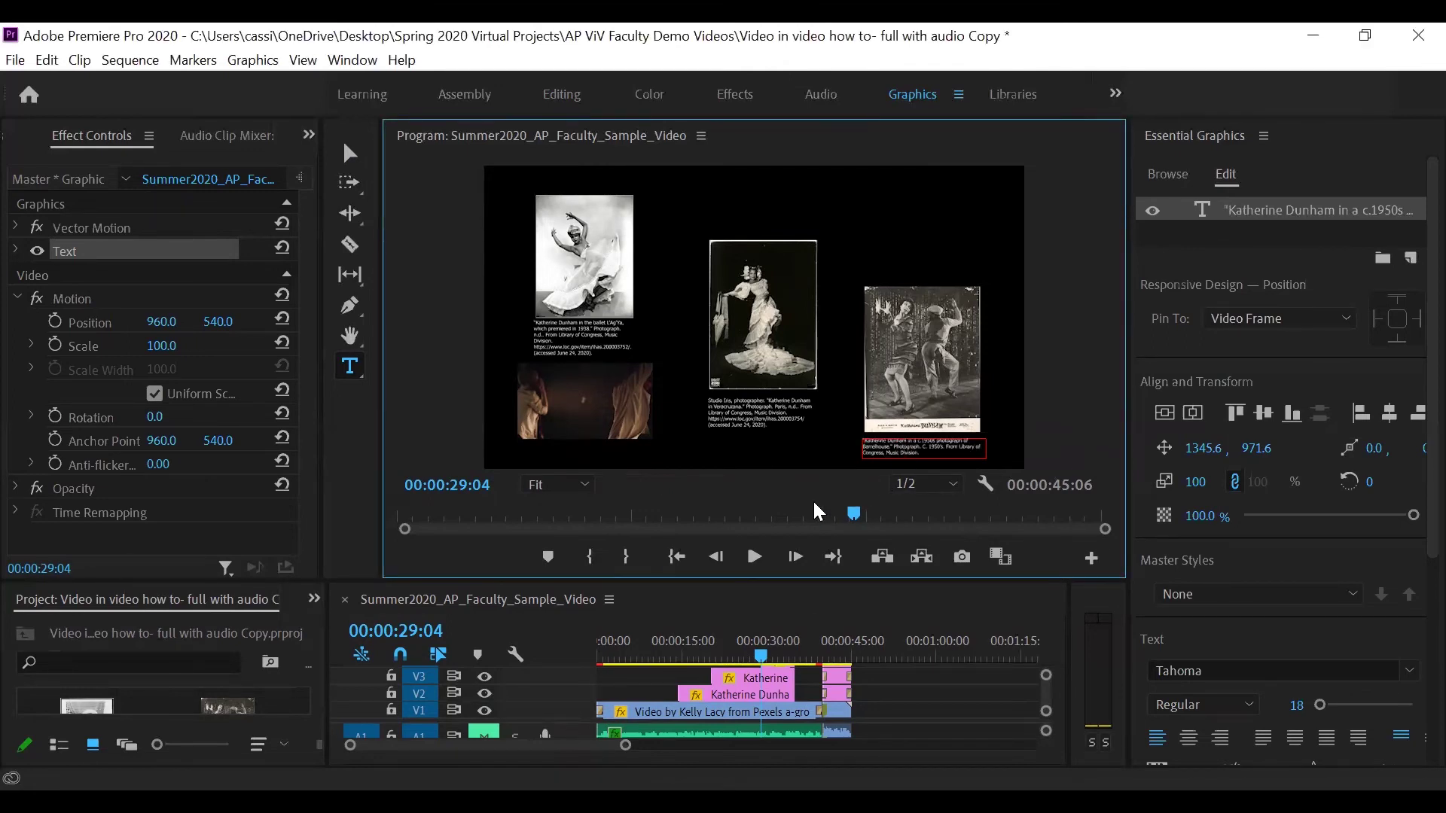
View the three-line Barrelhouse caption at 100% and show its Appearance settings with white fill
{"action": "left_click", "coordinate": [558, 488]}
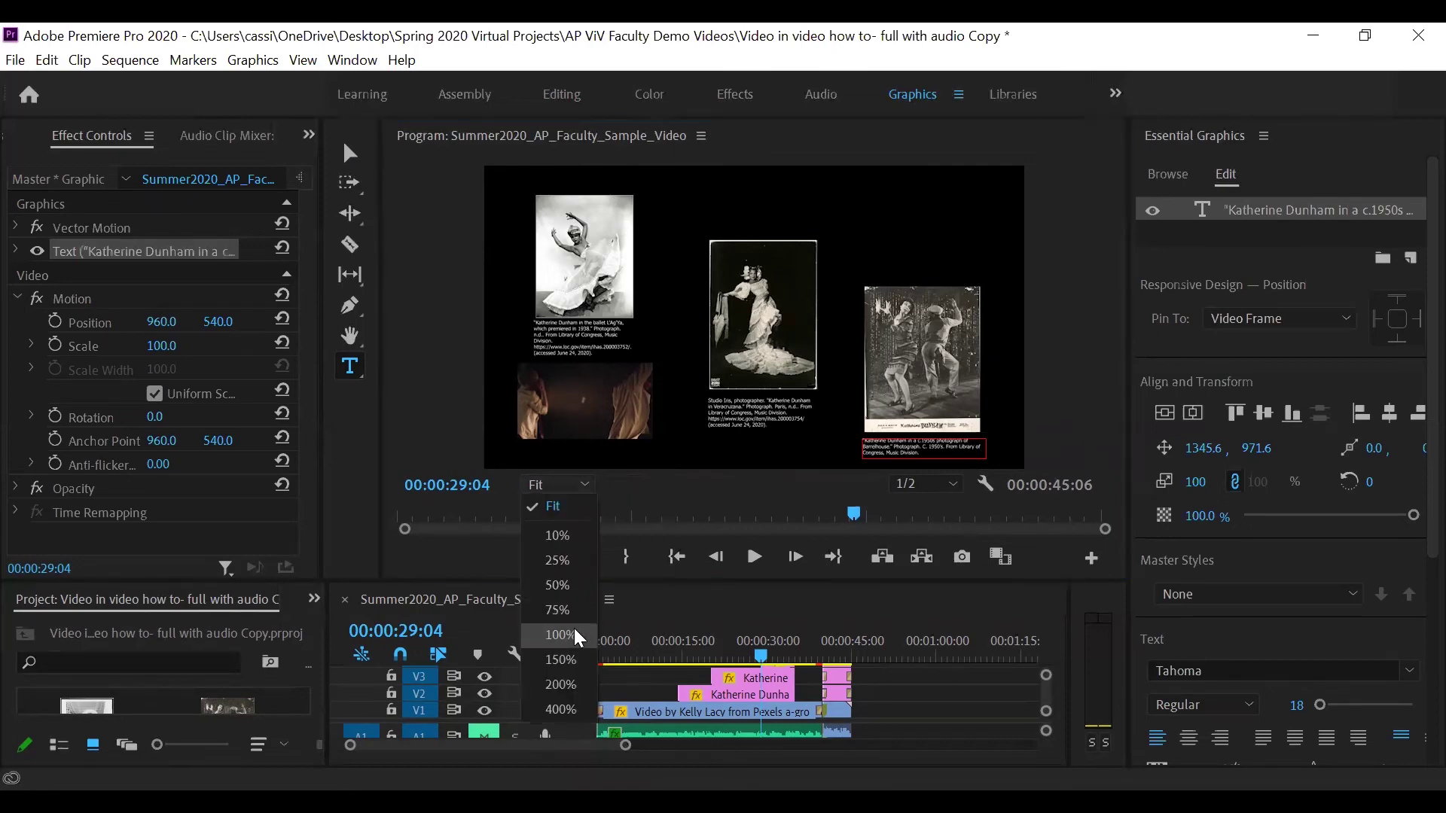
{"action": "left_click", "coordinate": [579, 637]}
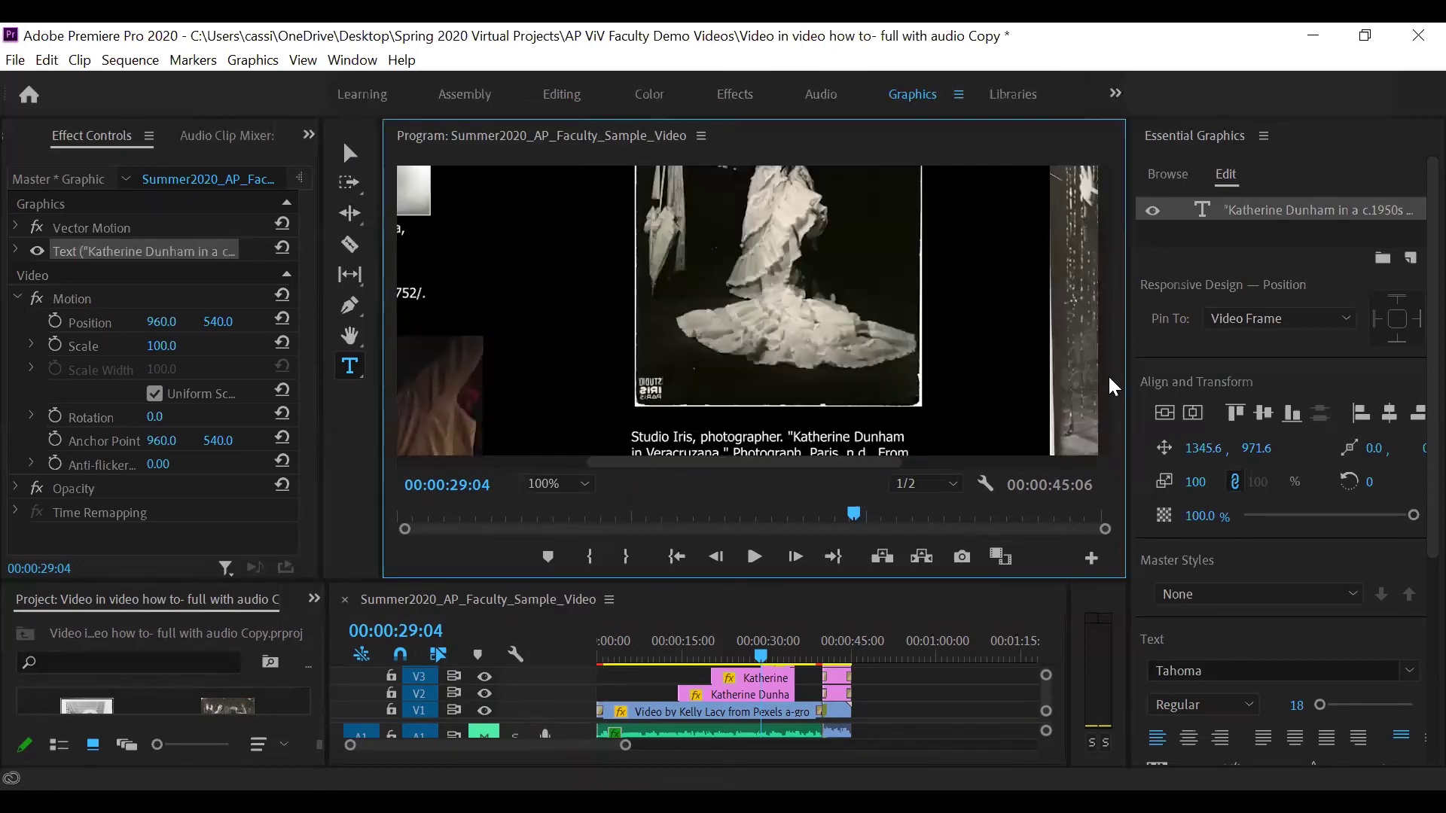
{"action": "scroll", "coordinate": [1113, 387], "scroll_direction": "down", "scroll_amount": 5}
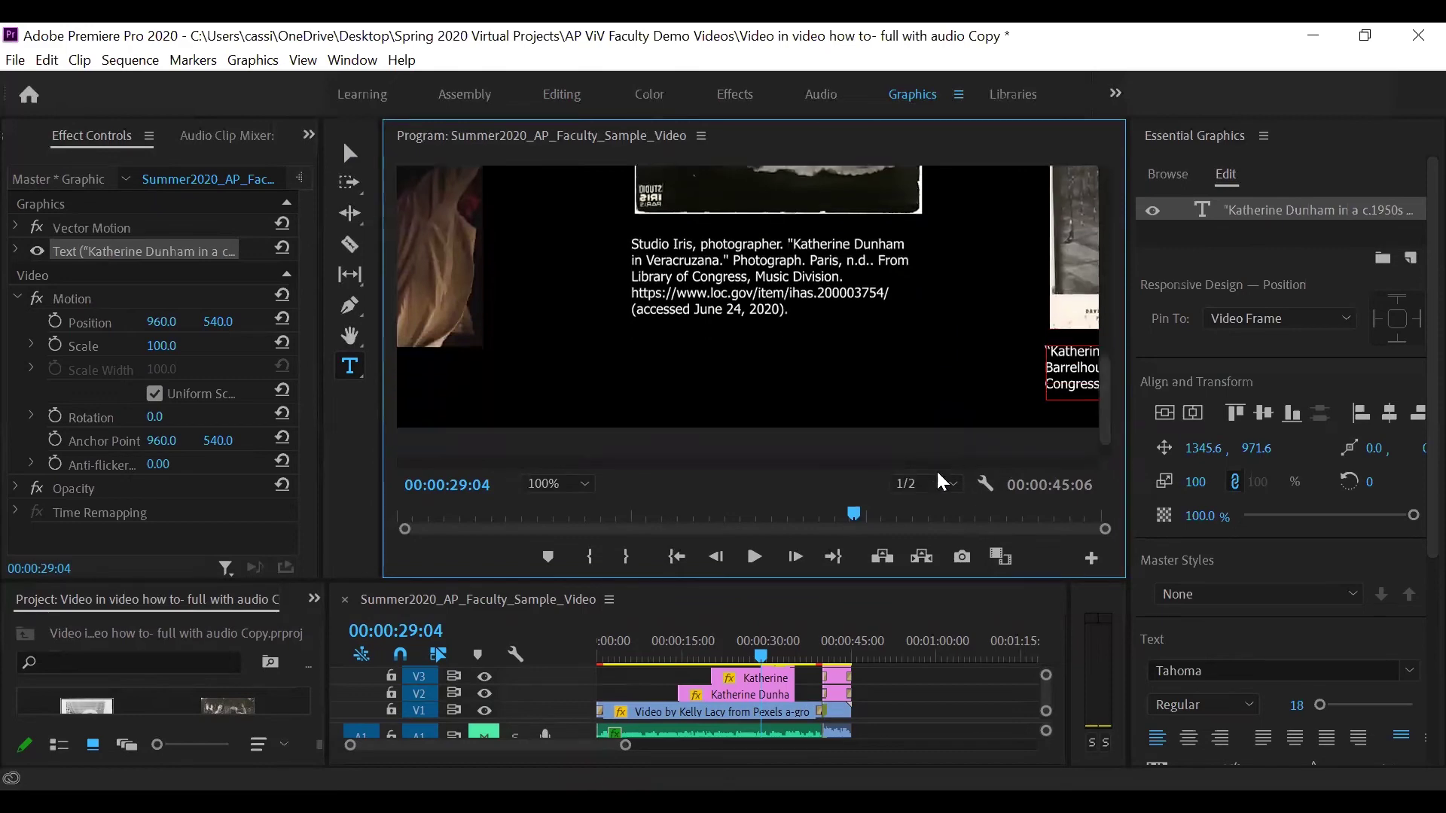
{"action": "scroll", "coordinate": [941, 482], "scroll_direction": "right", "scroll_amount": 6}
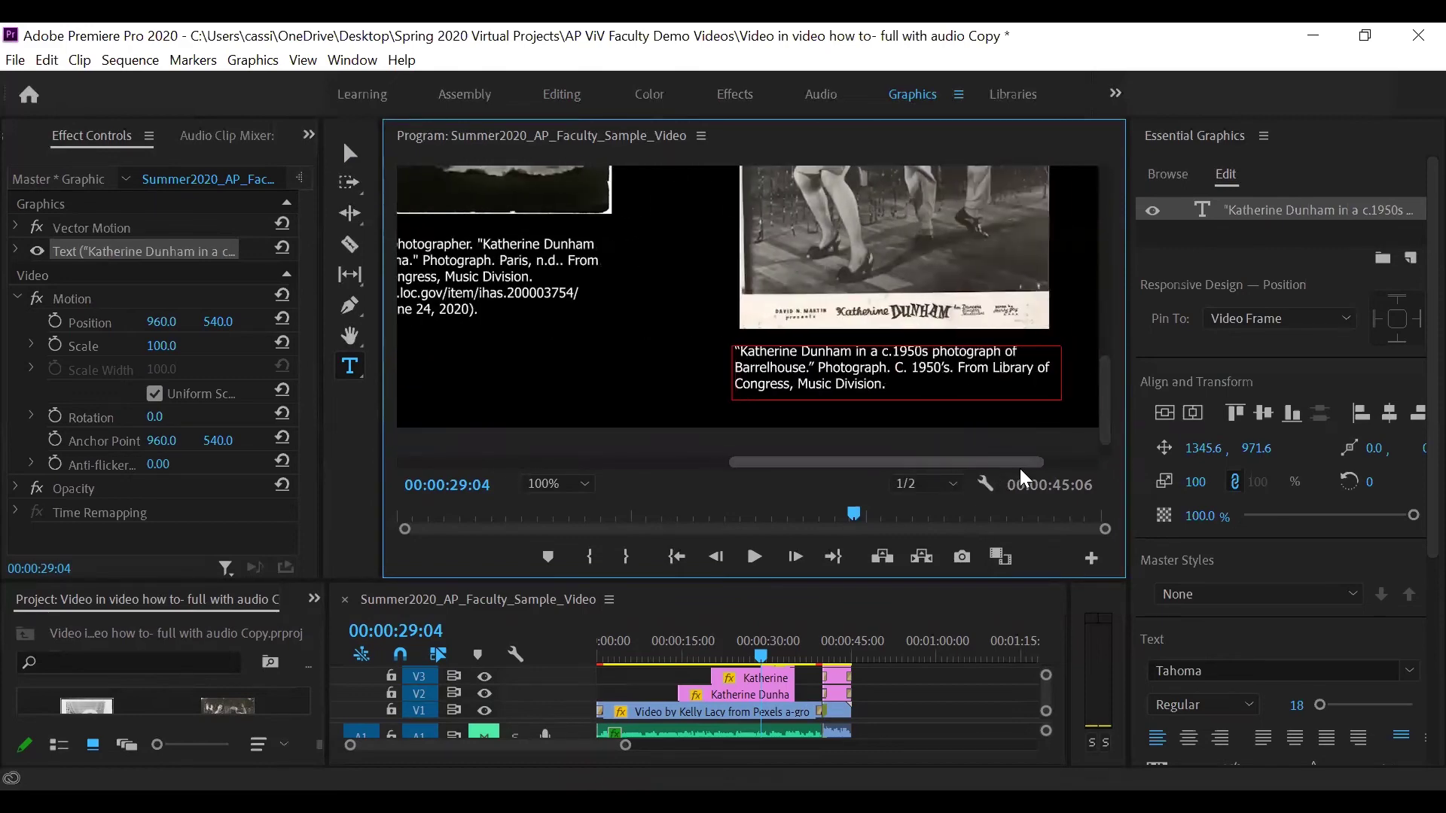
{"action": "scroll", "coordinate": [1024, 479], "scroll_direction": "right", "scroll_amount": 1}
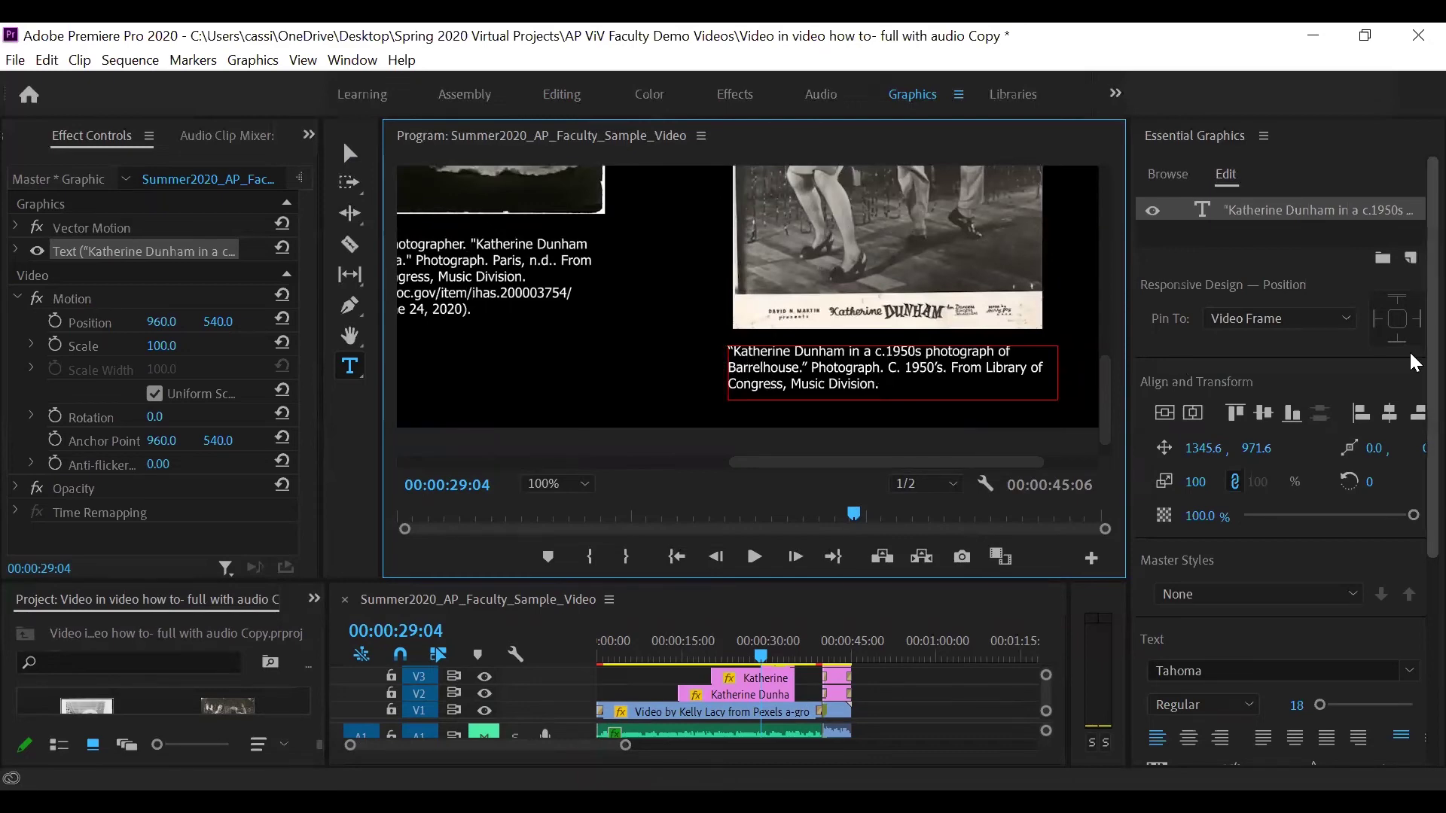
{"action": "scroll", "coordinate": [1410, 362], "scroll_direction": "down", "scroll_amount": 5}
{"action": "left_click", "coordinate": [1197, 661]}
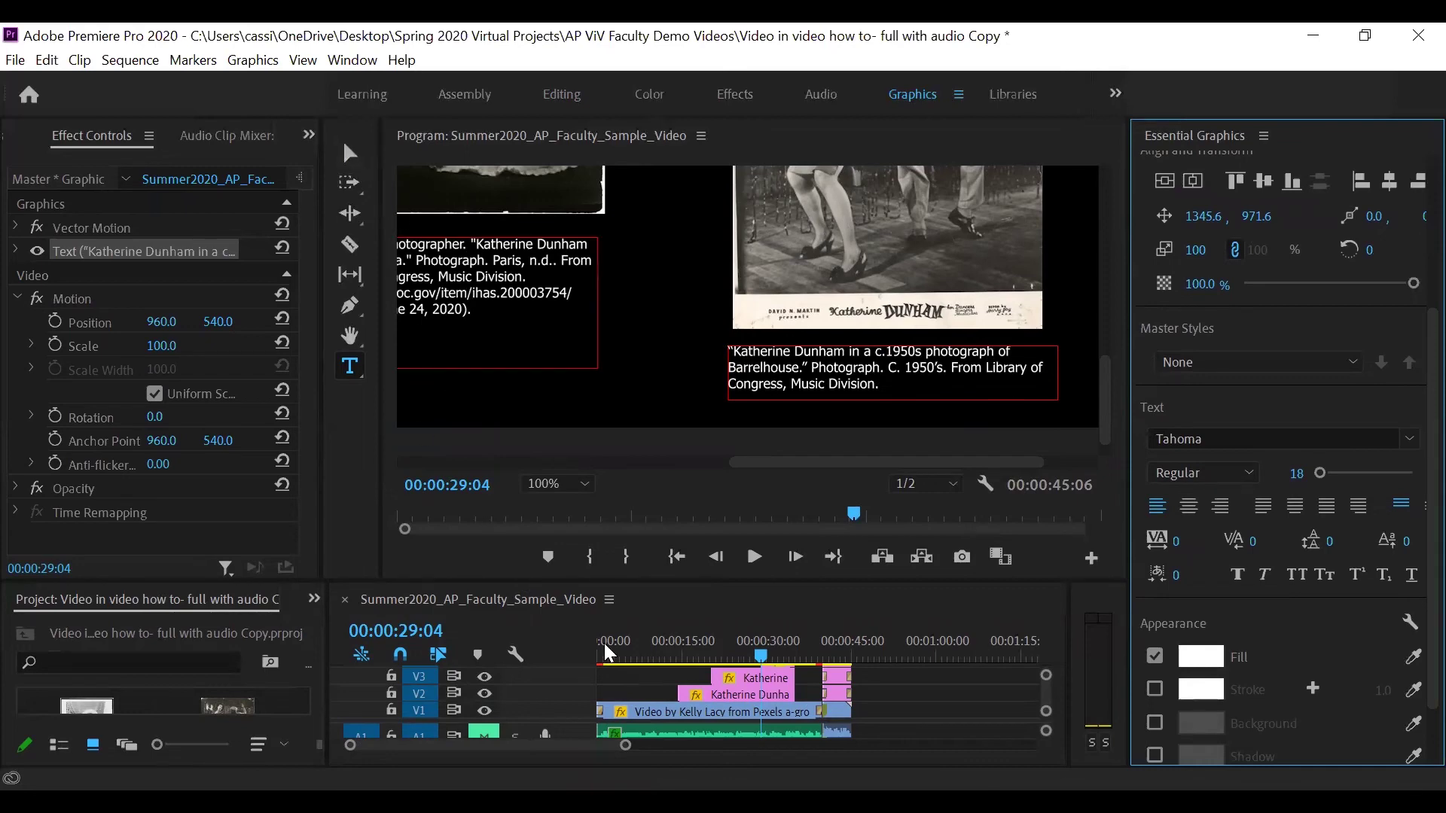
Enlarge the timeline to show the upper tracks and set the monitor zoom to Fit
{"action": "left_click_drag", "start_coordinate": [633, 582], "coordinate": [660, 540]}
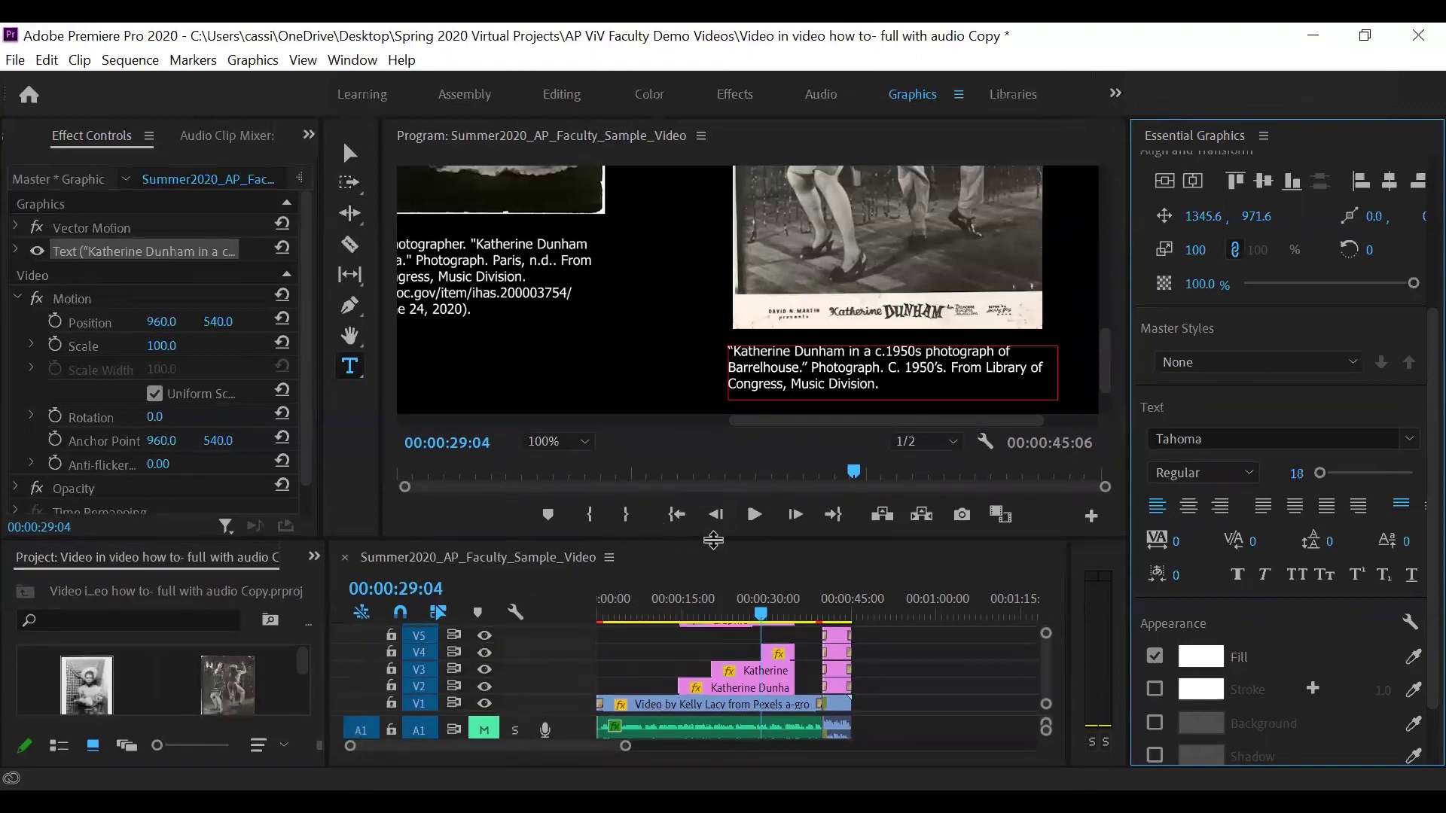
{"action": "left_click_drag", "start_coordinate": [717, 522], "coordinate": [725, 448]}
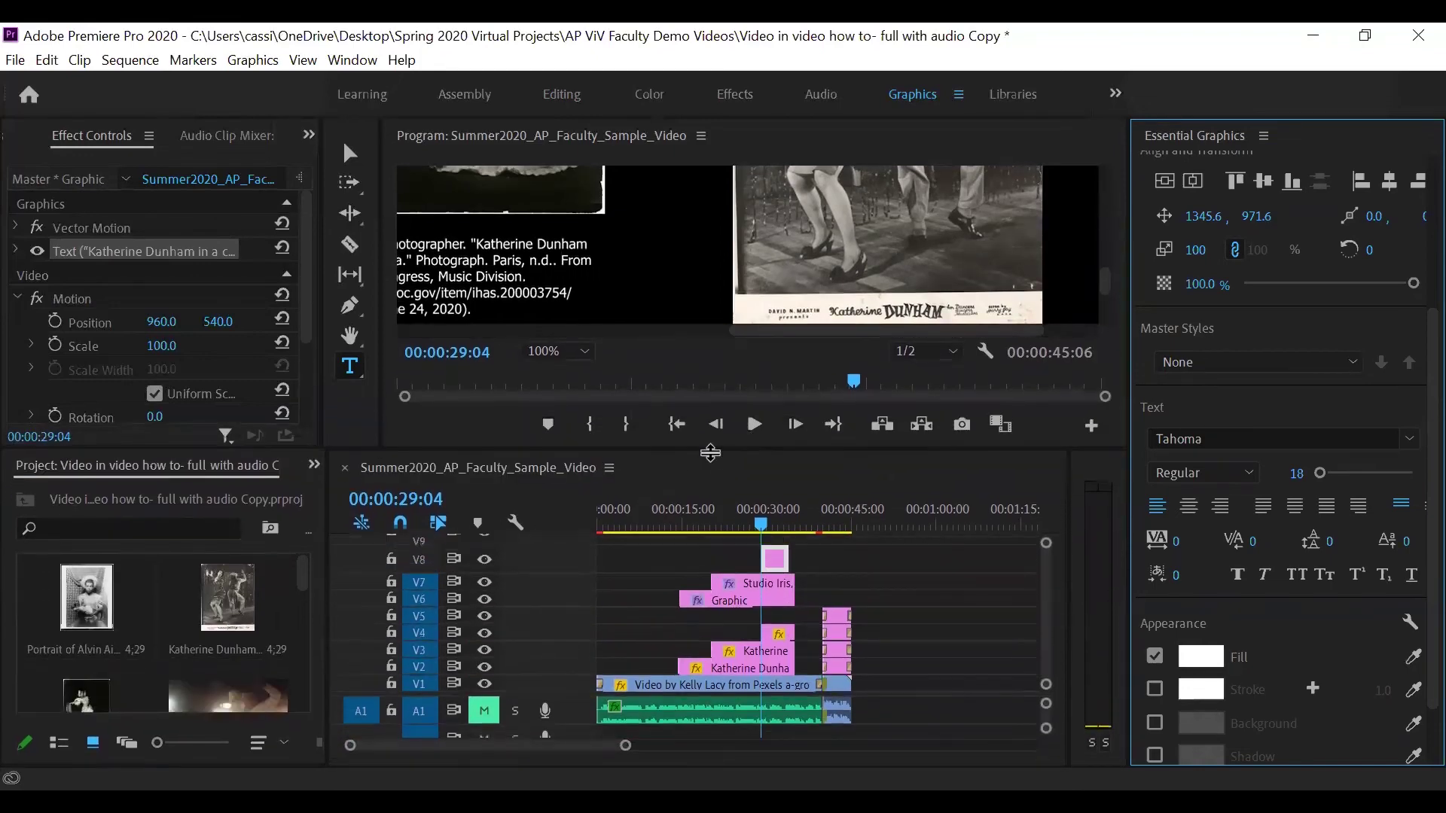
{"action": "left_click", "coordinate": [572, 360]}
{"action": "left_click", "coordinate": [571, 374]}
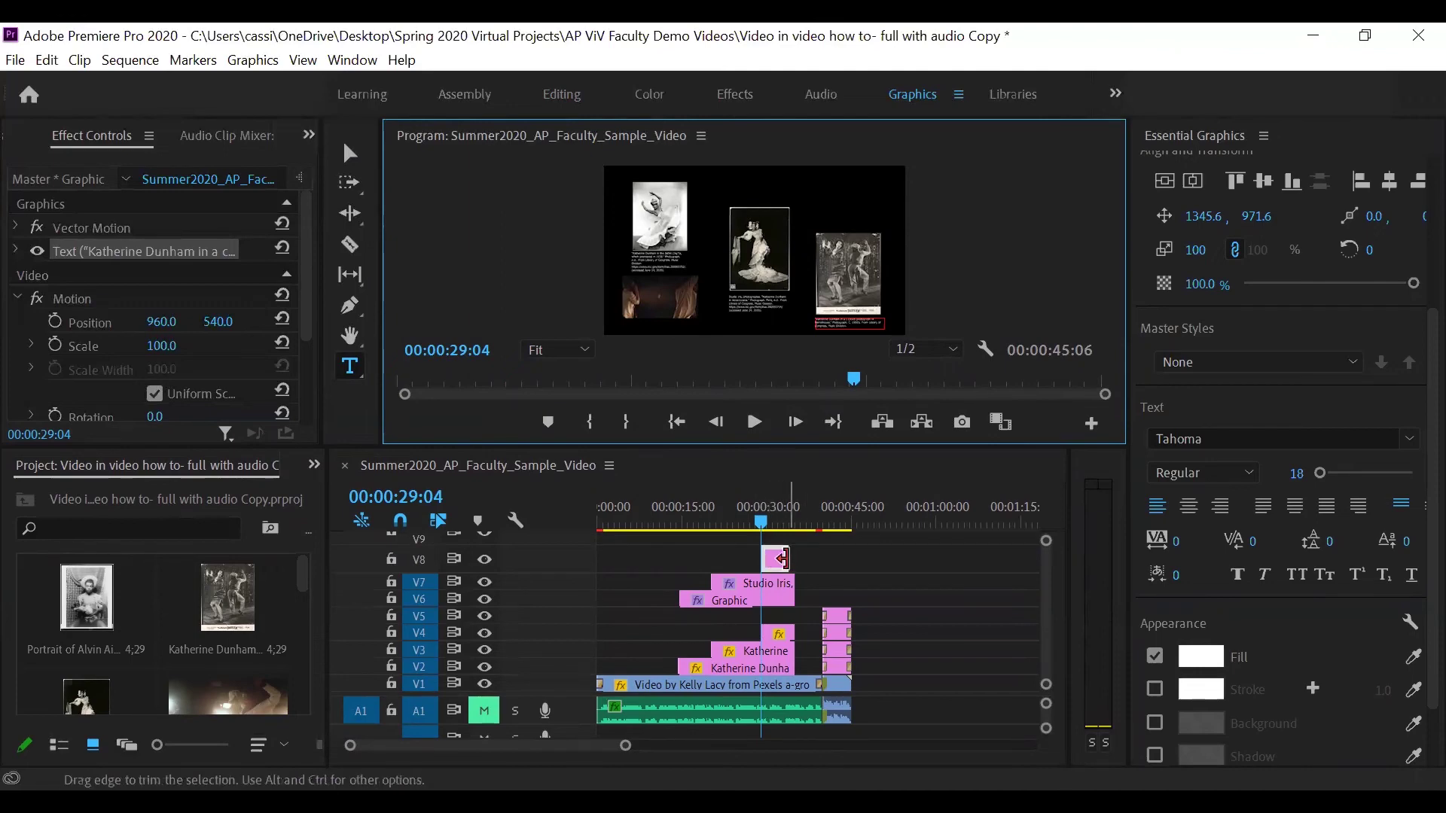
Lengthen the V8 caption clip to a 00:00:06:04 duration and preview where it ends
{"action": "left_click", "coordinate": [783, 559]}
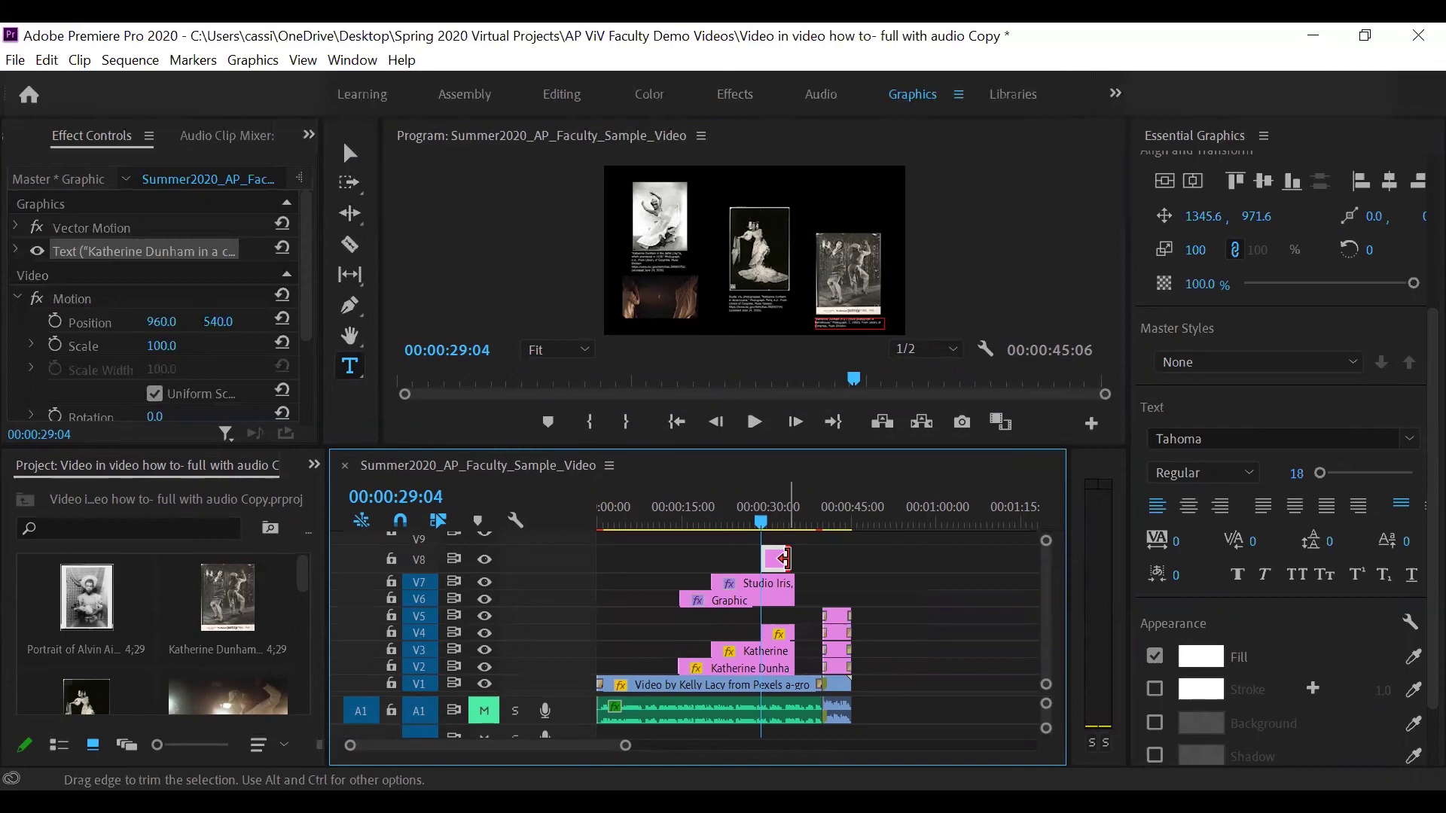
{"action": "left_click_drag", "start_coordinate": [786, 558], "coordinate": [788, 559]}
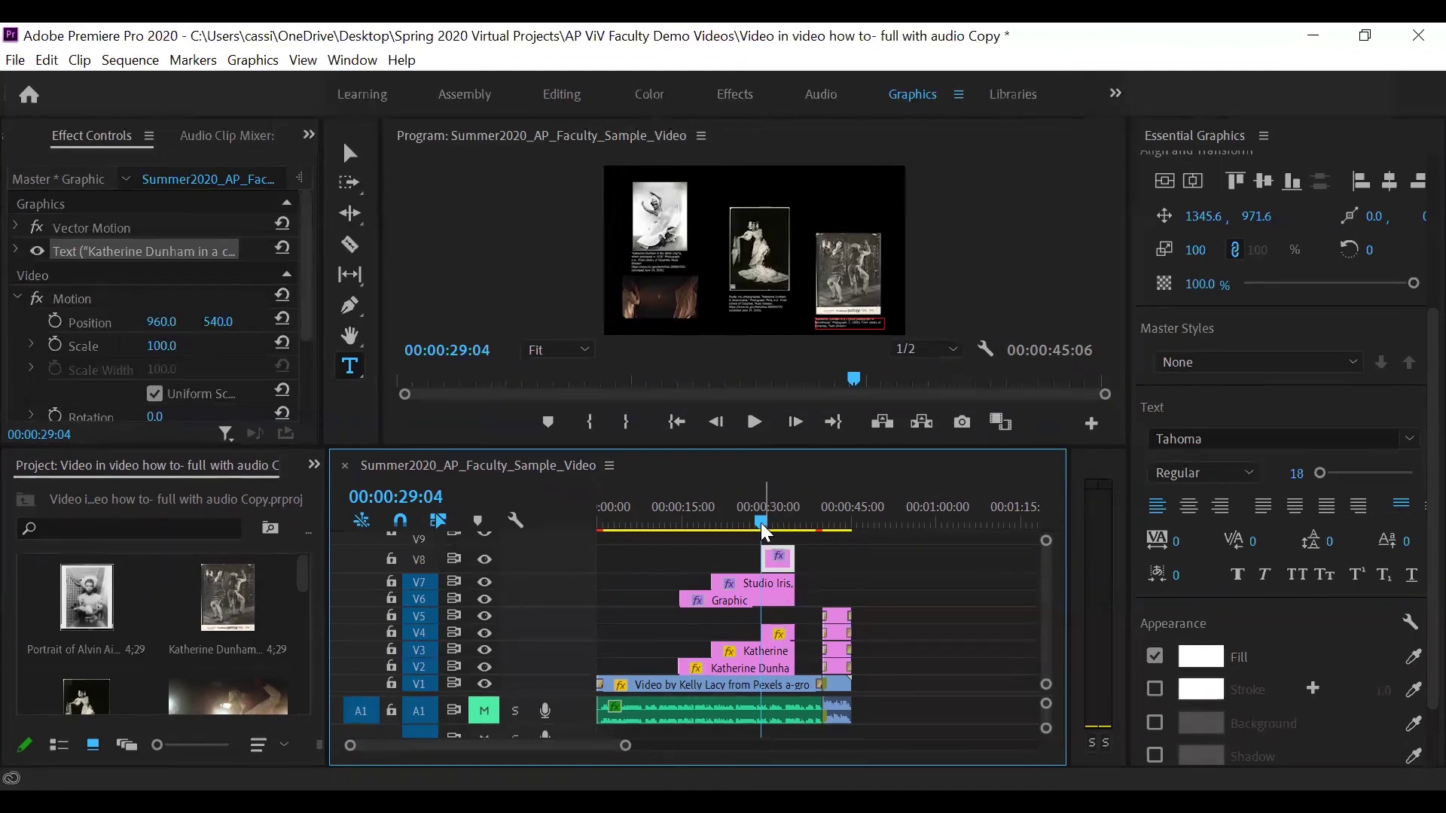
{"action": "mouse_move", "coordinate": [768, 531]}
{"action": "left_mouse_down"}
{"action": "mouse_move", "coordinate": [802, 536]}
{"action": "mouse_move", "coordinate": [767, 533]}
{"action": "left_mouse_up"}
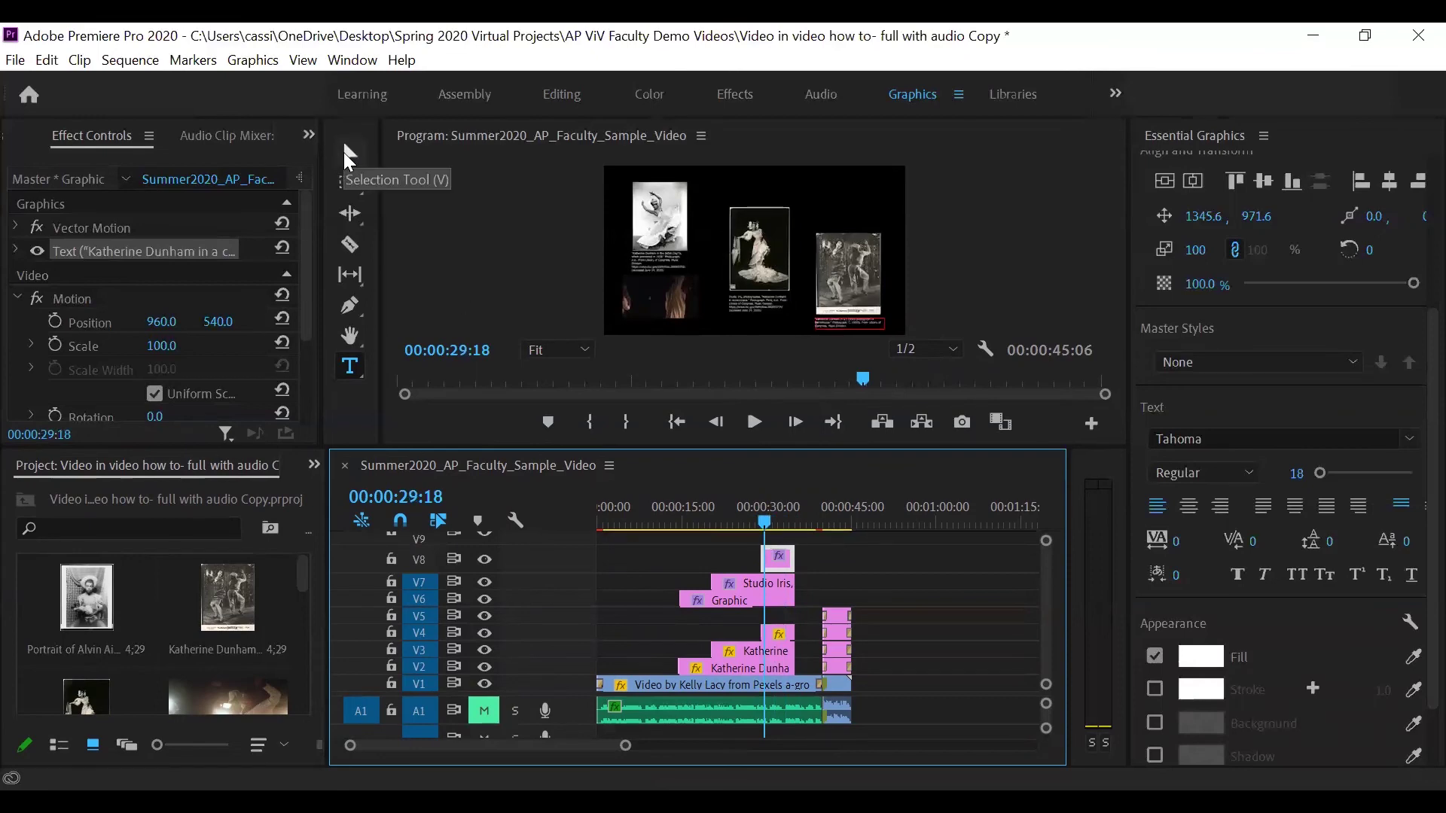
{"action": "left_click", "coordinate": [345, 151]}
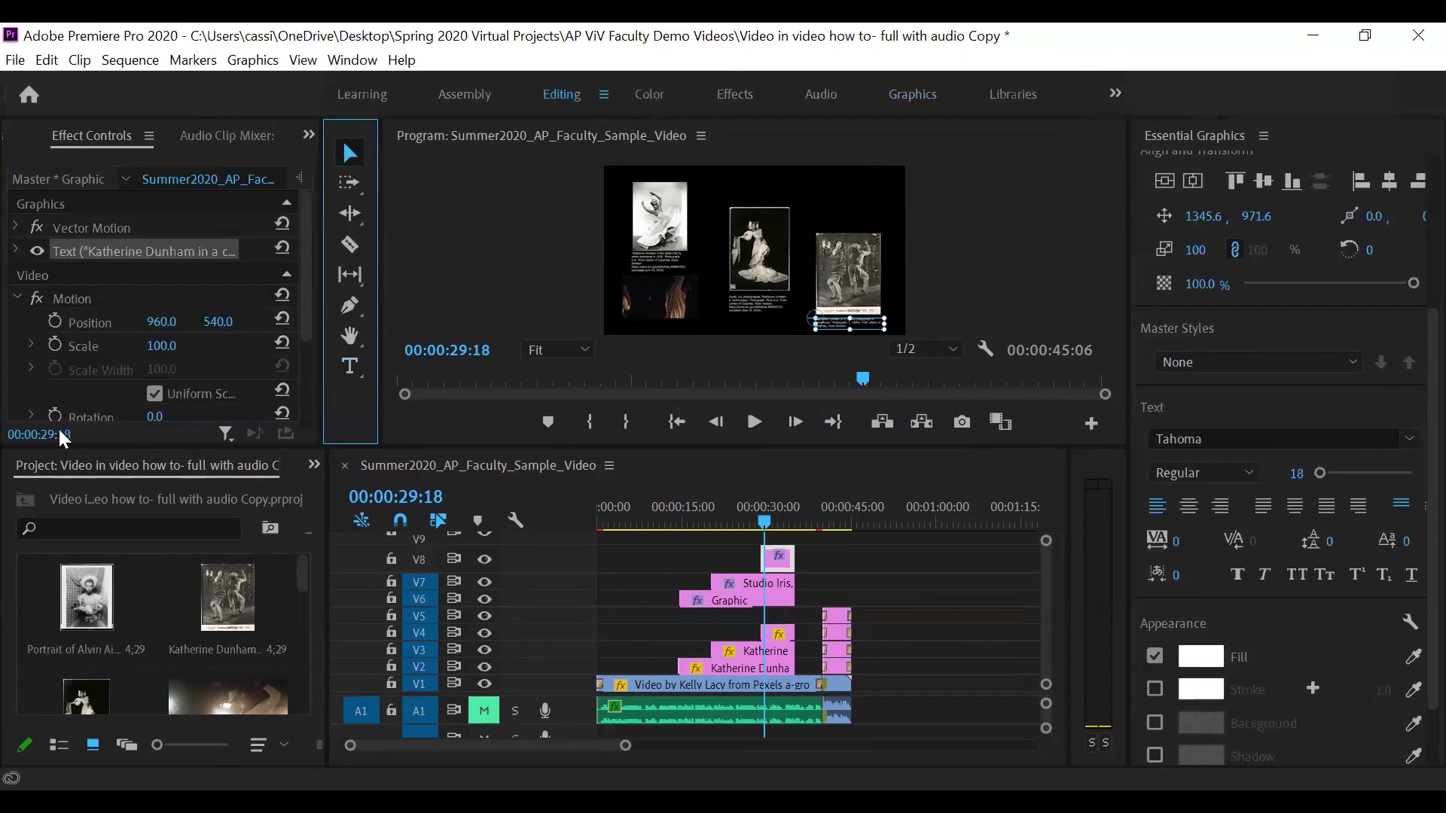
Switch to the Editing workspace, return the playhead to 00:00:11:09, and enlarge the program monitor
{"action": "key", "text": "alt+shift+0"}
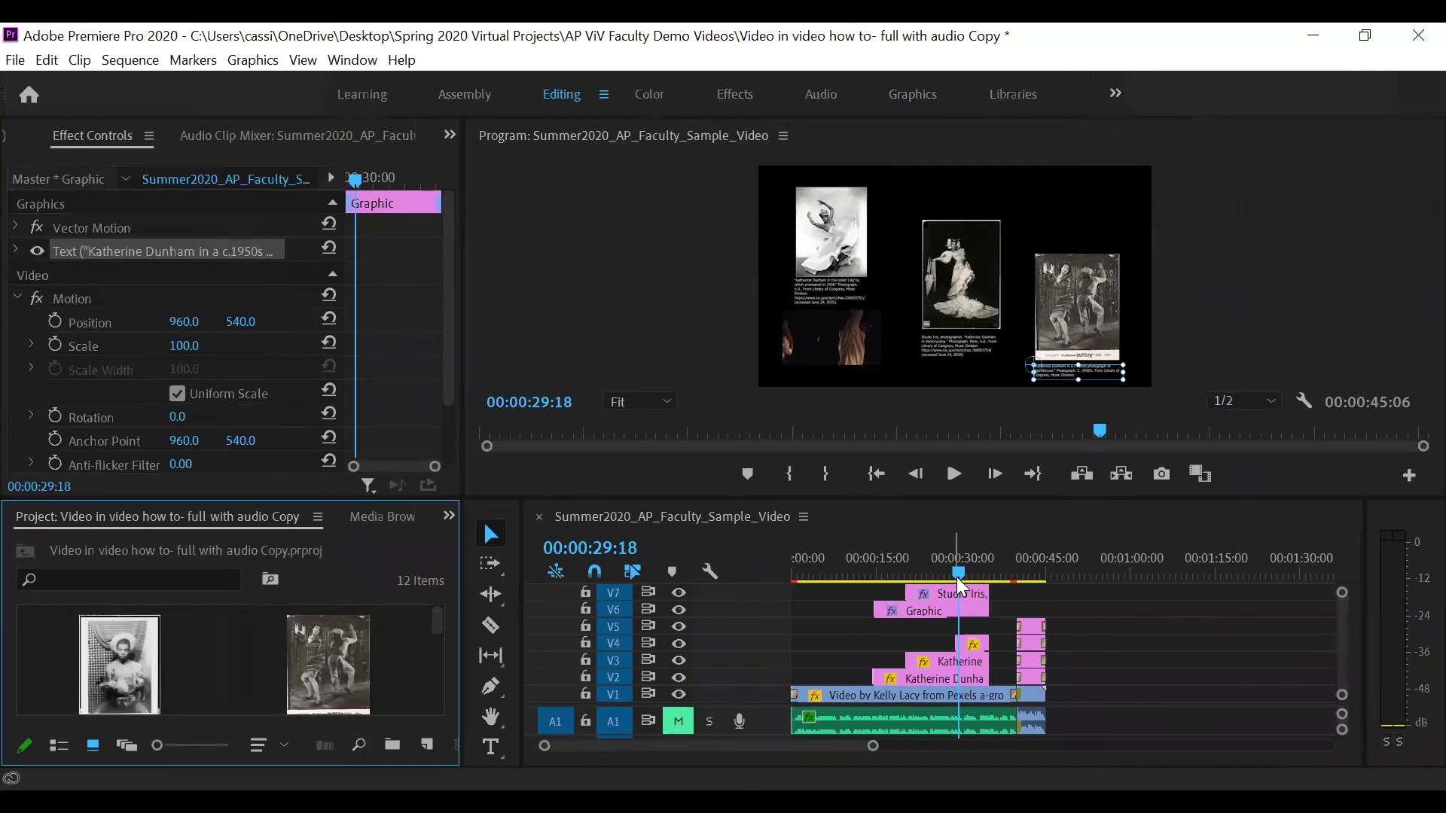
{"action": "left_click_drag", "start_coordinate": [961, 585], "coordinate": [857, 584]}
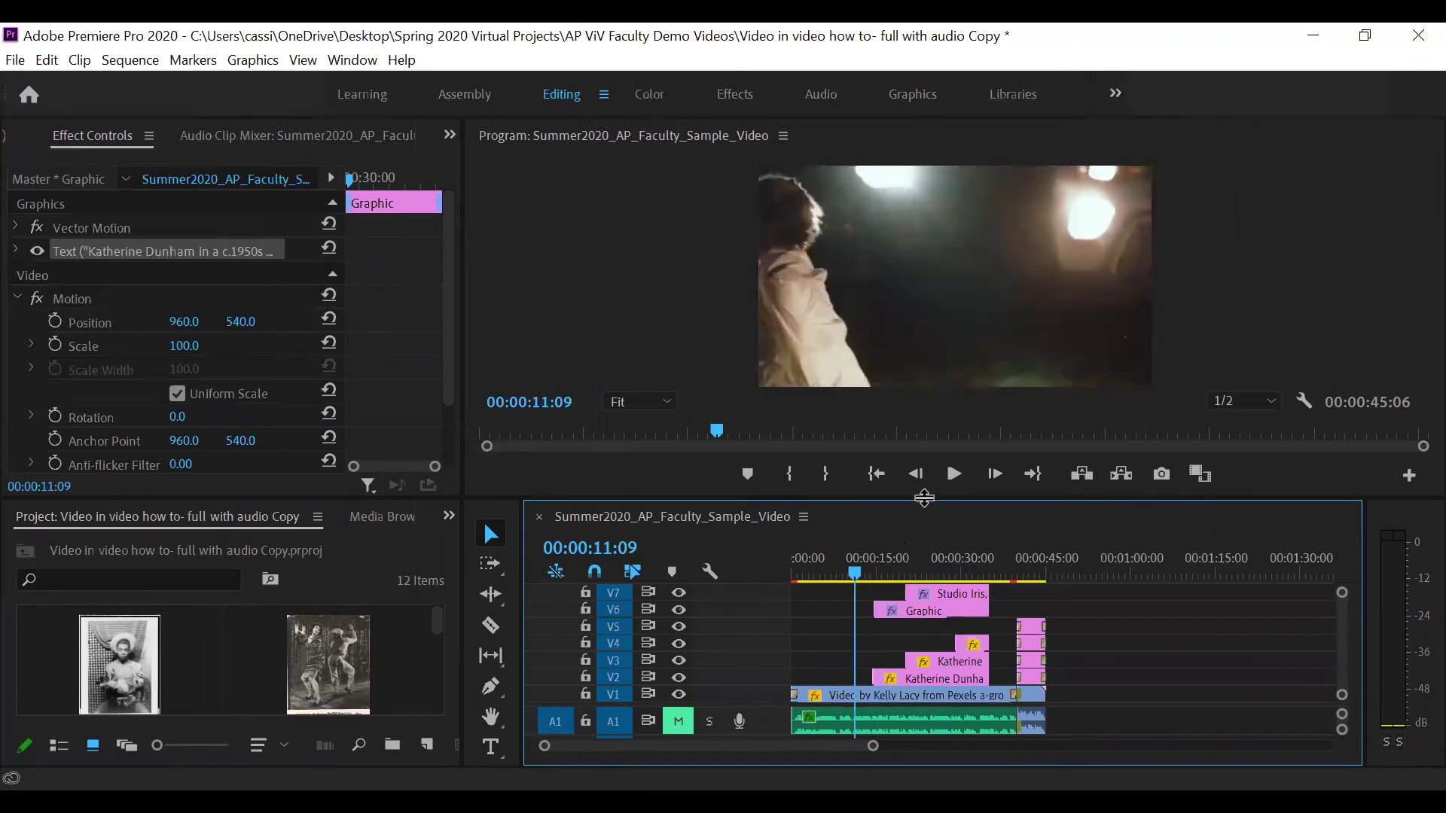
{"action": "left_click_drag", "start_coordinate": [926, 498], "coordinate": [936, 633]}
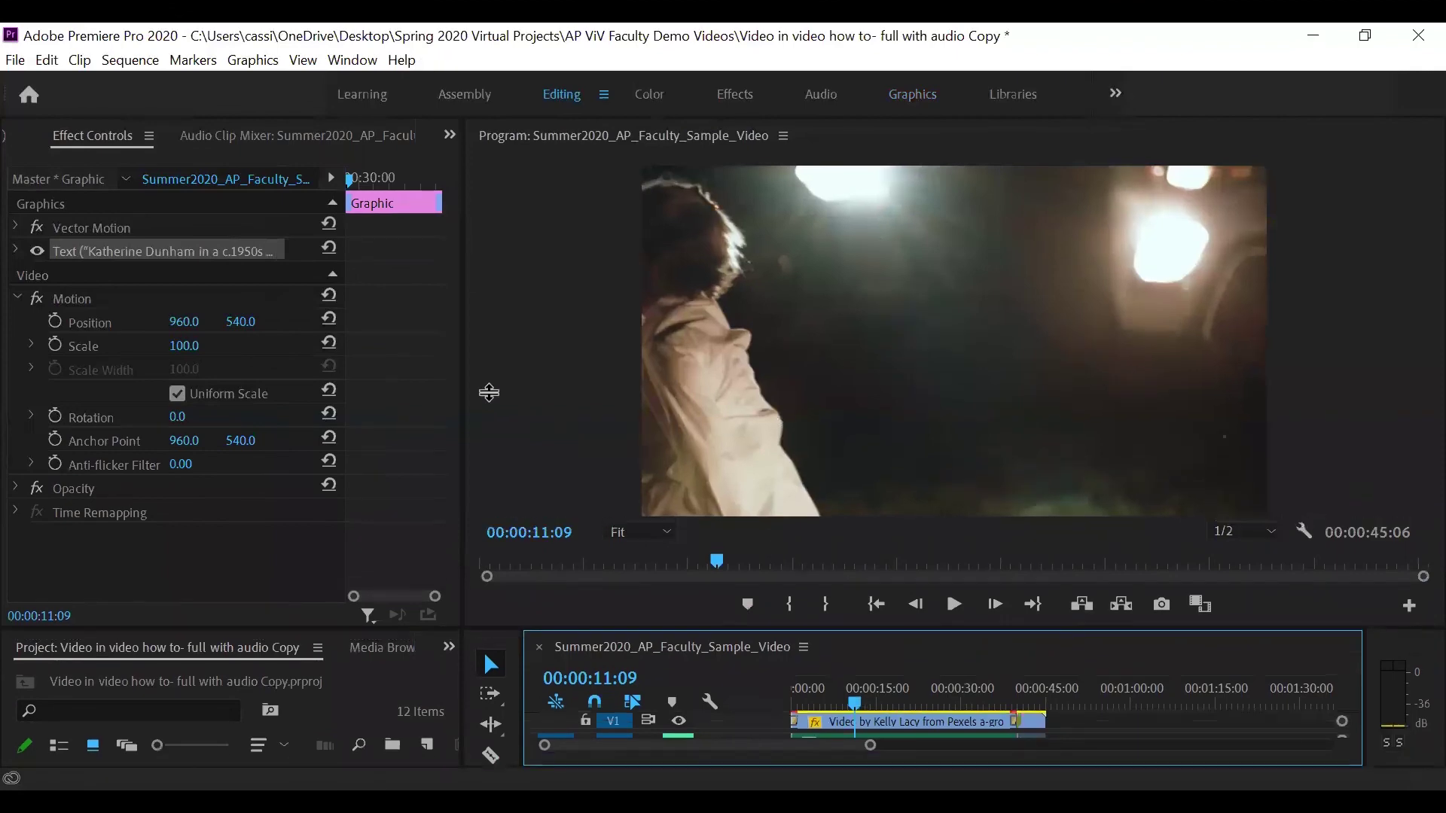
{"action": "left_click_drag", "start_coordinate": [647, 633], "coordinate": [646, 655]}
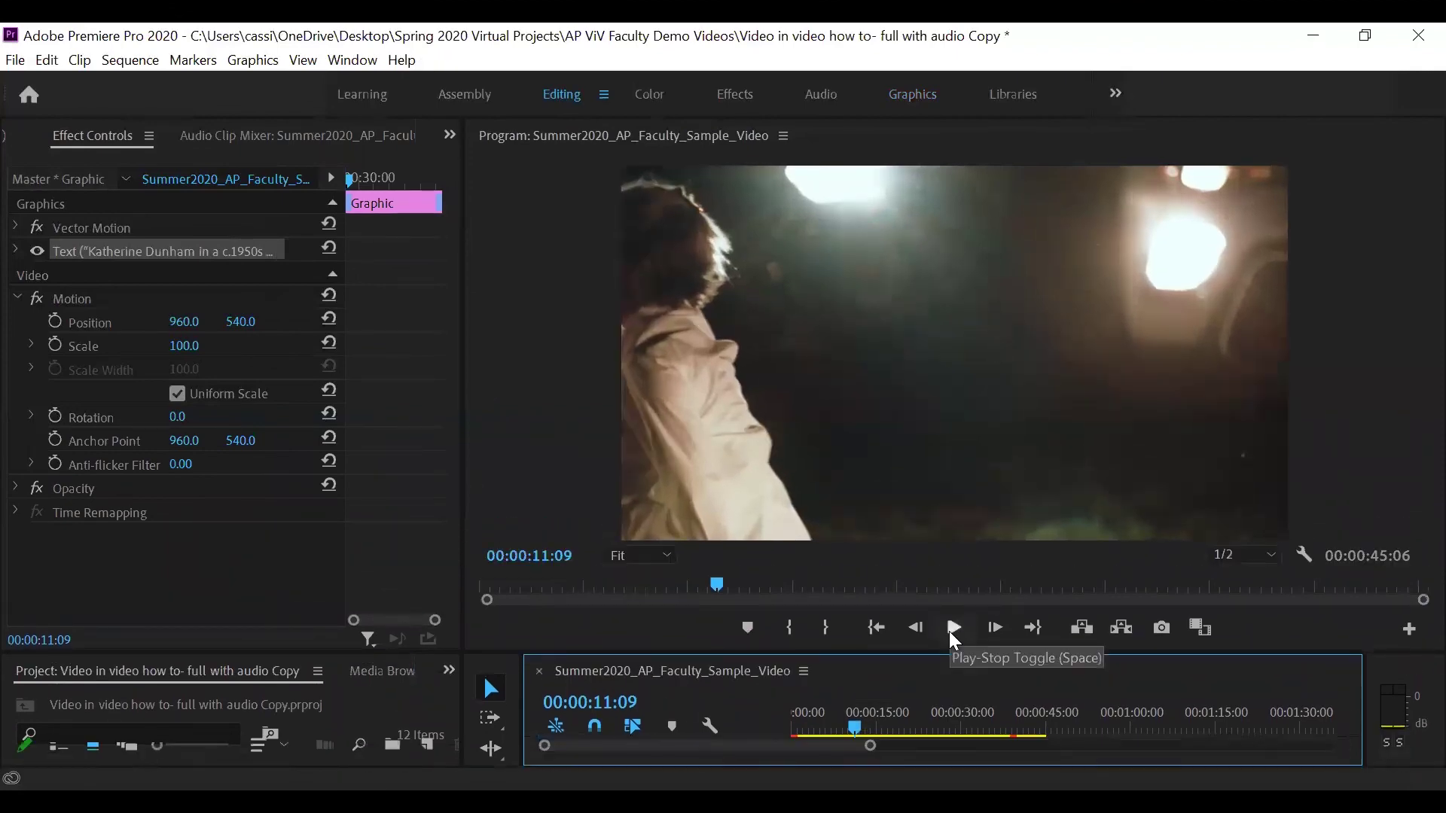
Play the video to check the citations, stop at 00:00:34:05, then give the timeline more room
{"action": "left_click", "coordinate": [954, 629]}
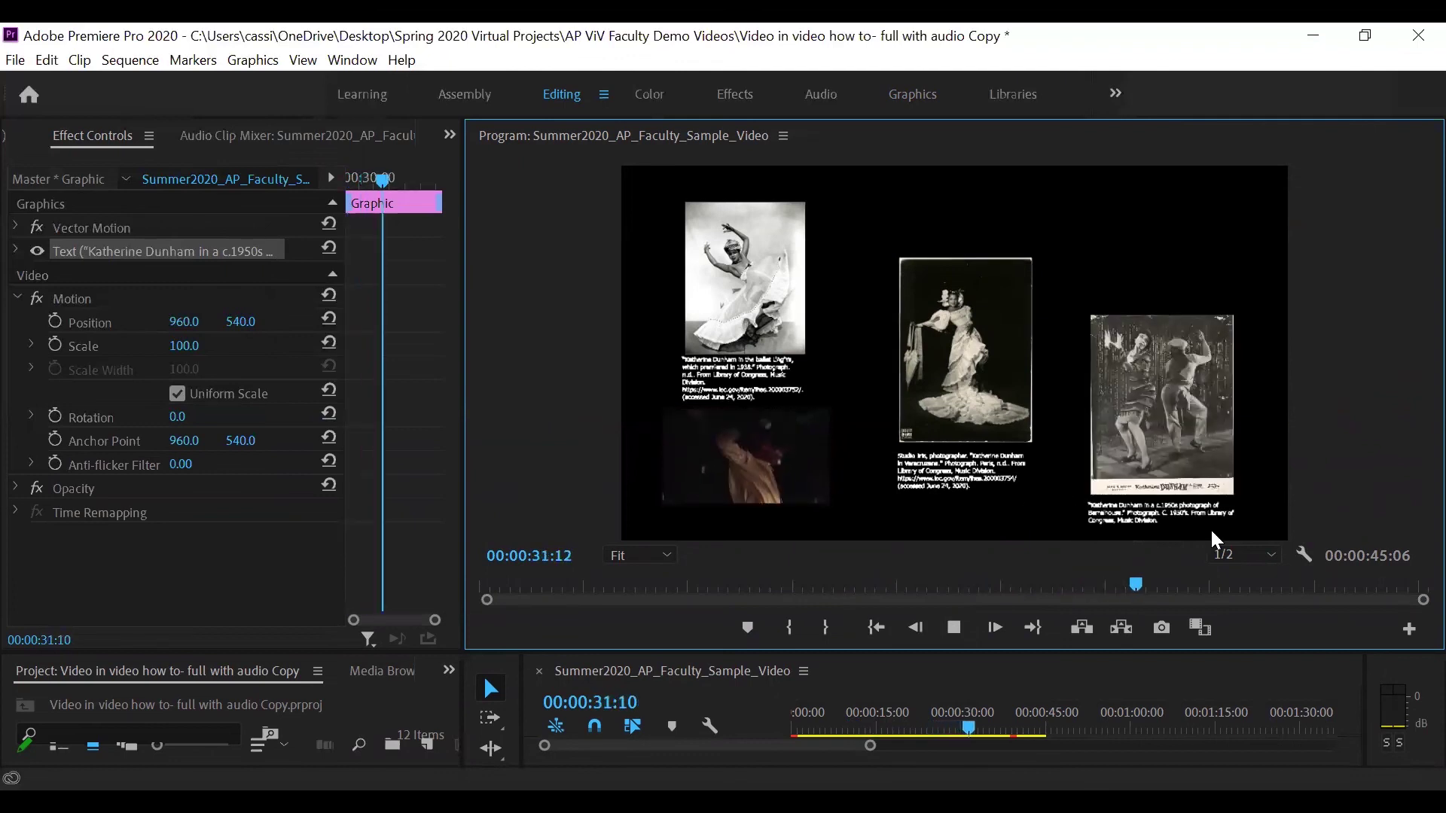
{"action": "left_click", "coordinate": [955, 628]}
{"action": "left_click_drag", "start_coordinate": [928, 656], "coordinate": [948, 549]}
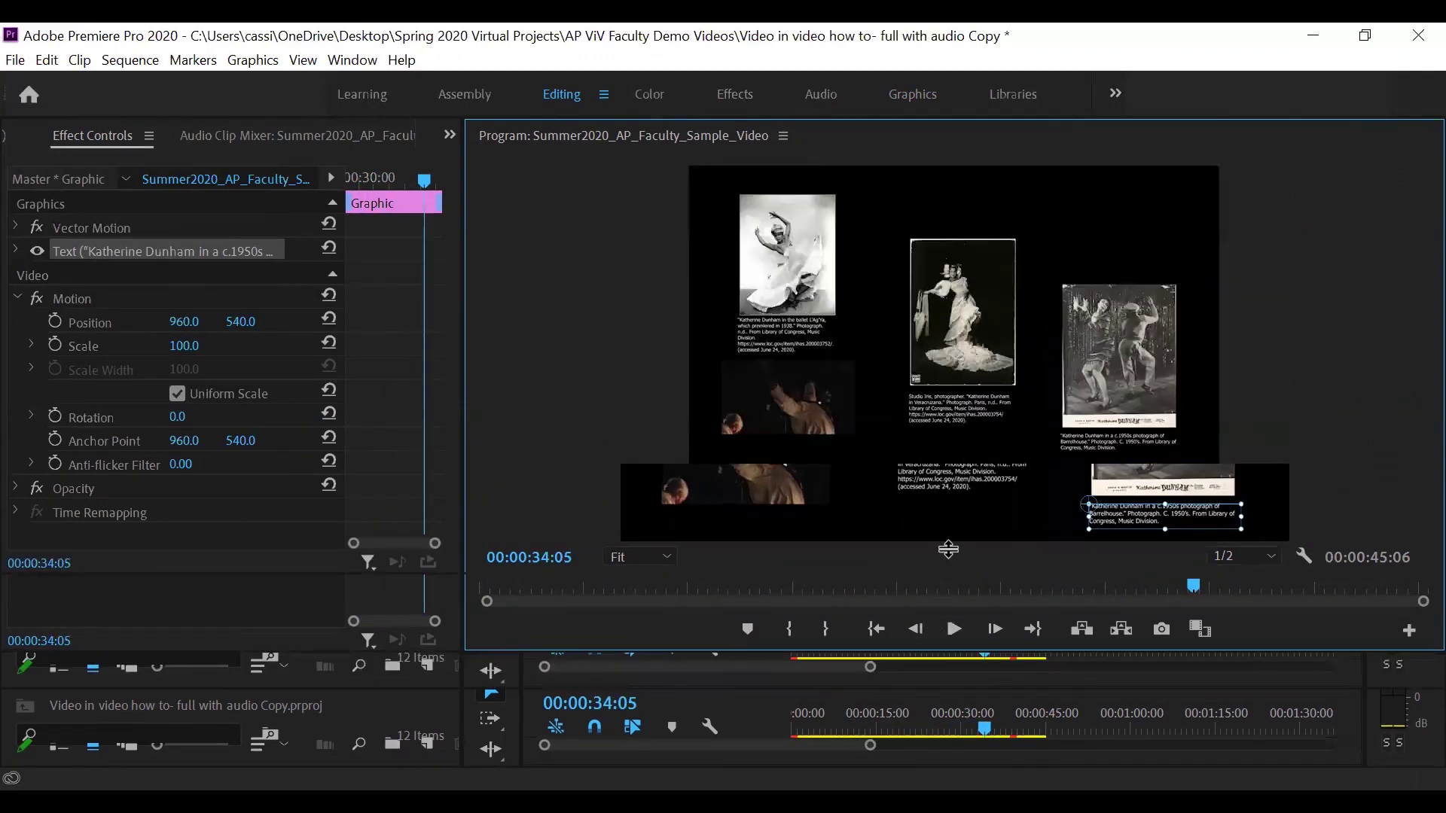